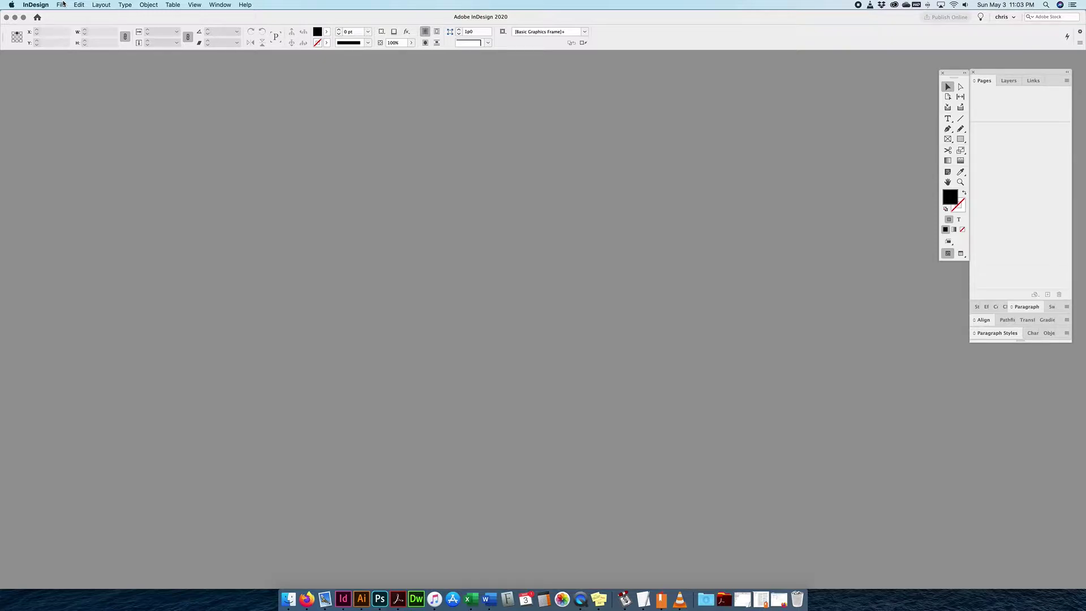
Step: Create a new print document with inches as the units and the Primary Text Frame option enabled
{"action": "left_click", "coordinate": [62, 4]}
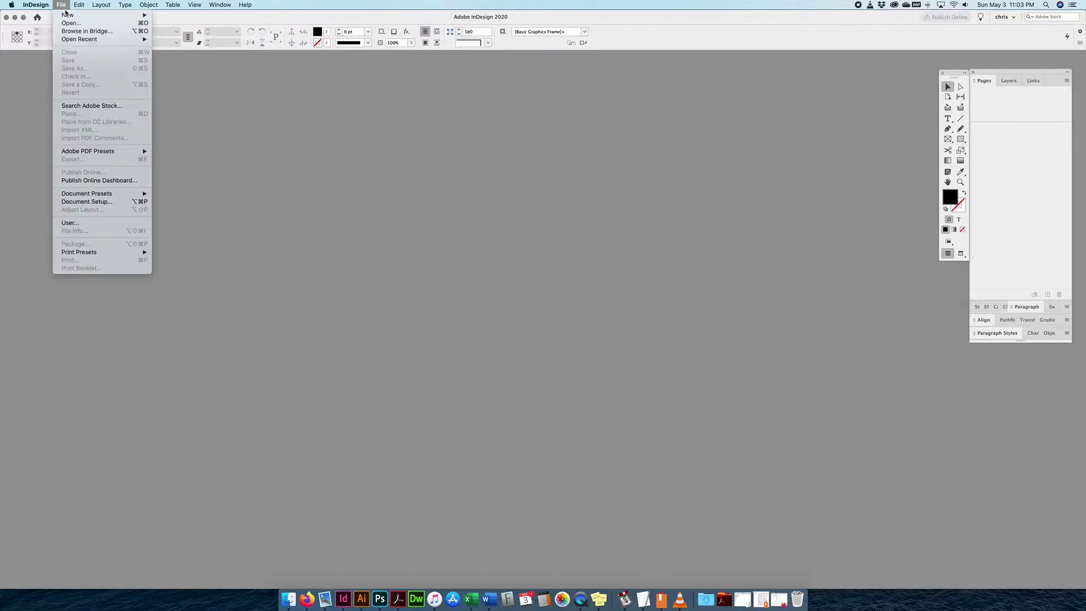
{"action": "mouse_move", "coordinate": [113, 15]}
{"action": "left_click", "coordinate": [192, 21]}
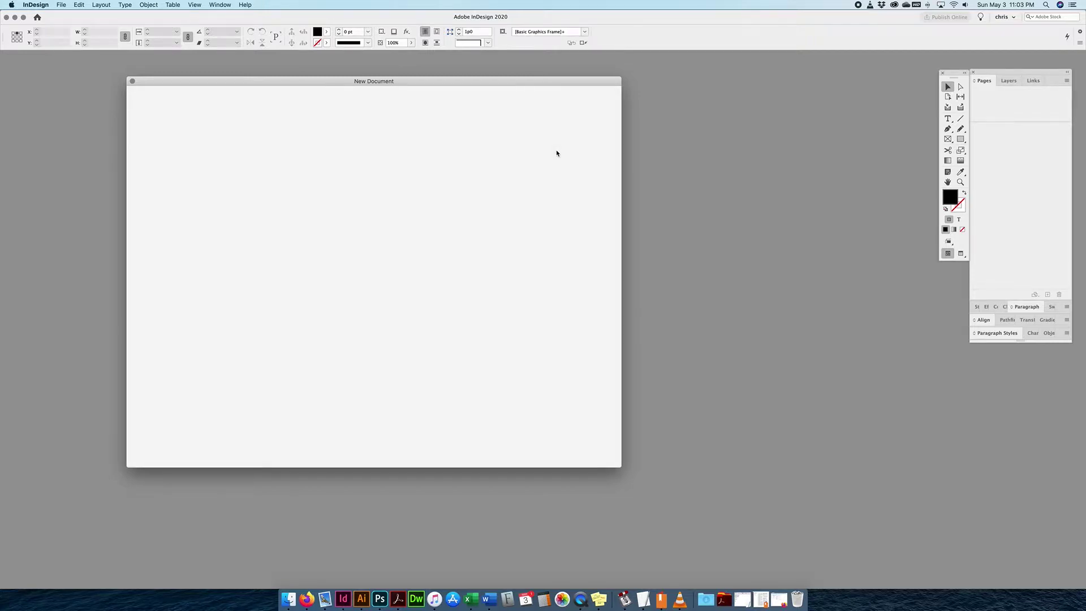
{"action": "left_click", "coordinate": [572, 158]}
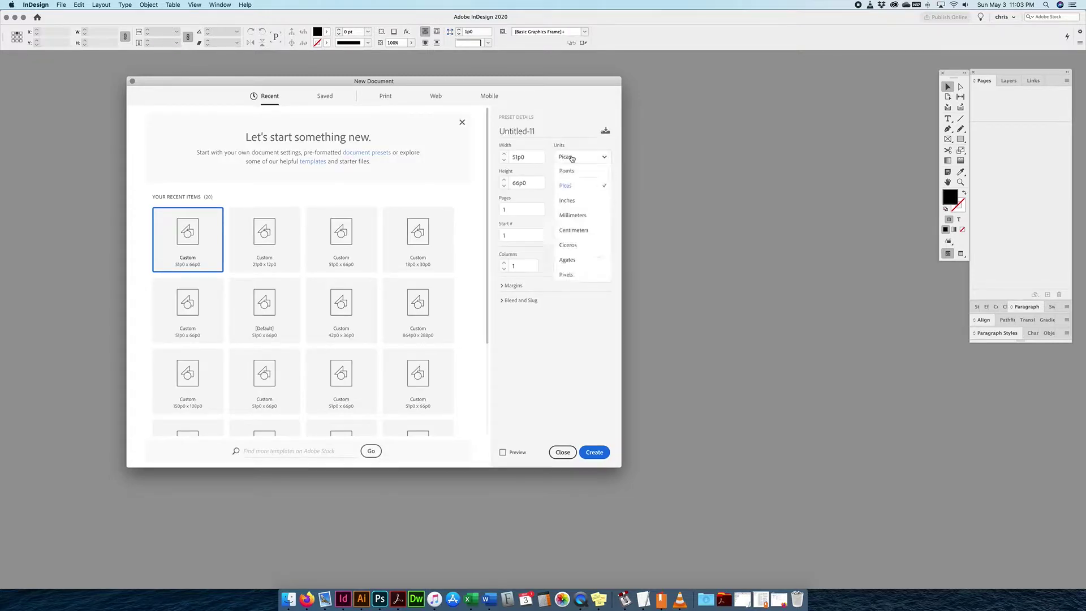
{"action": "left_click", "coordinate": [567, 200]}
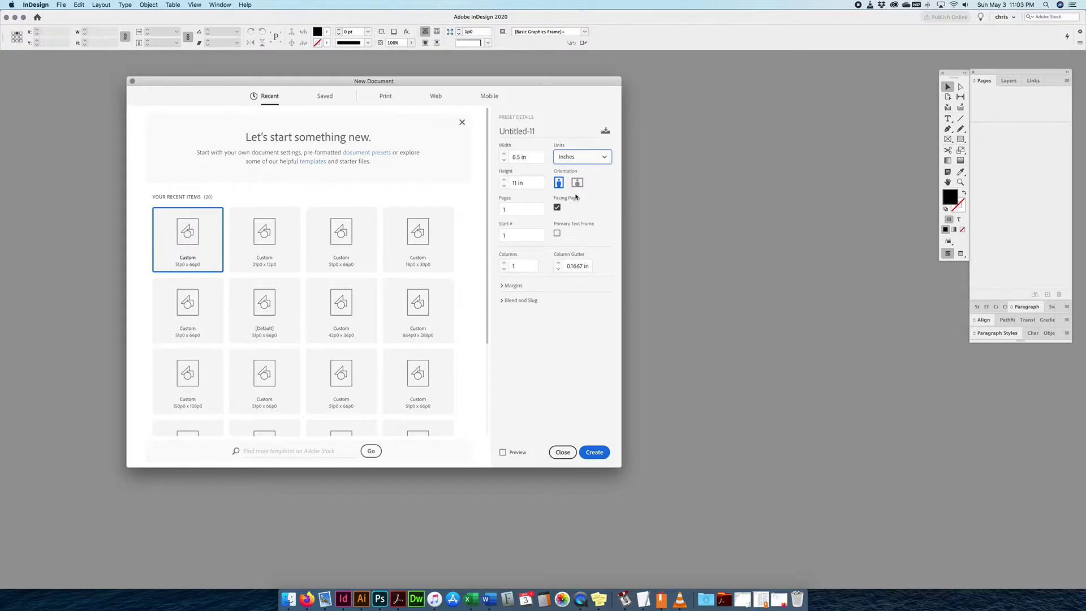
{"action": "left_click", "coordinate": [557, 234]}
{"action": "left_click", "coordinate": [500, 286]}
{"action": "left_click", "coordinate": [499, 350]}
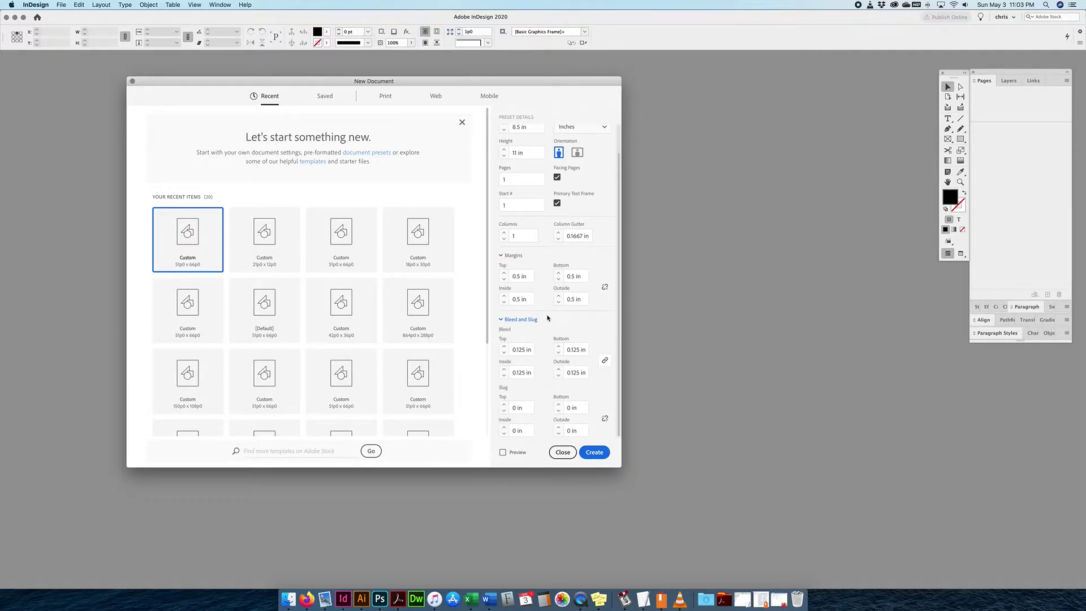
{"action": "left_click", "coordinate": [595, 452]}
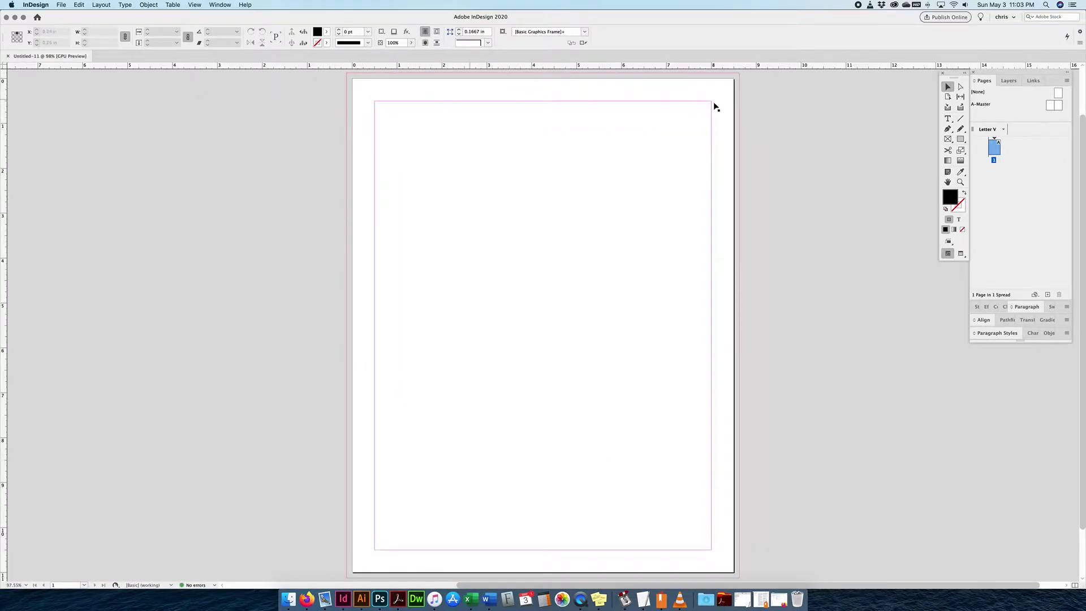
Step: Select the text frame on page 1 and check its primary text flow marker
{"action": "left_click", "coordinate": [505, 337]}
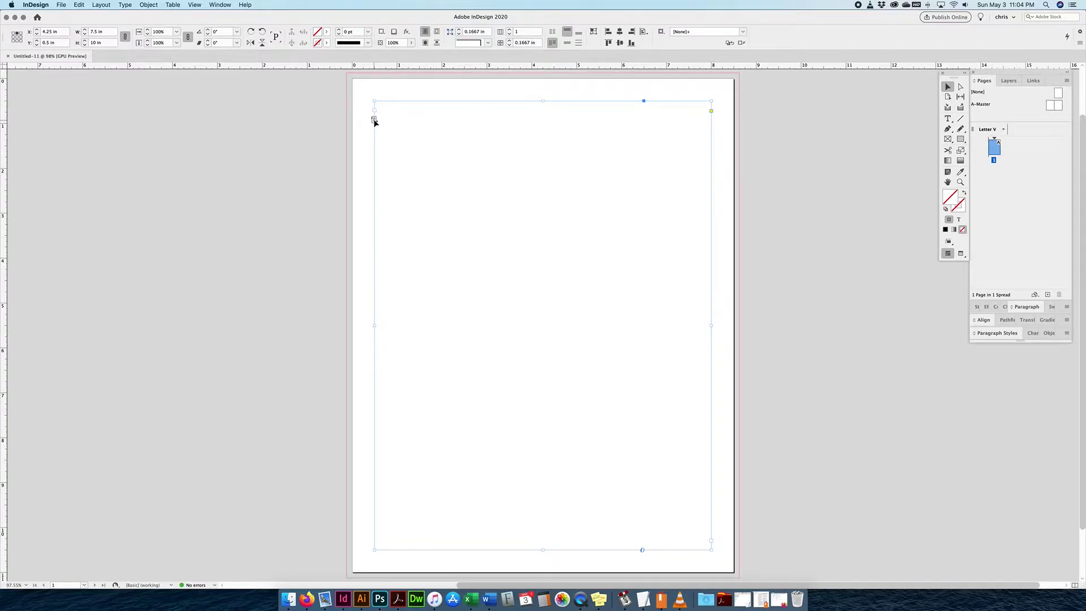
{"action": "mouse_move", "coordinate": [374, 121]}
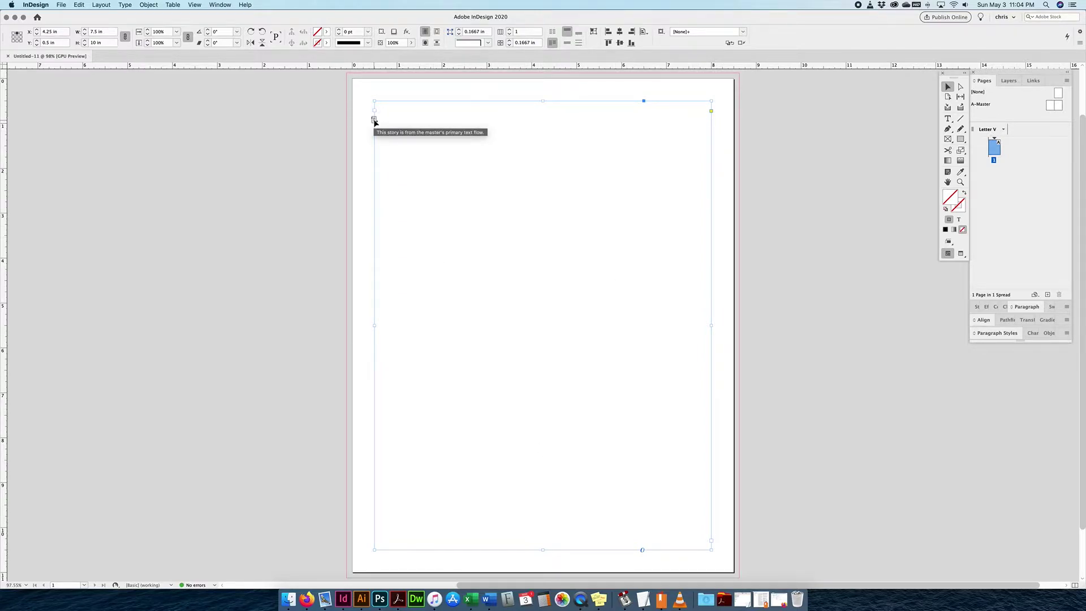
{"action": "left_click", "coordinate": [785, 200]}
Step: Open the A-Master spread and examine the text frames on both pages and their primary text flow markers
{"action": "double_click", "coordinate": [981, 105]}
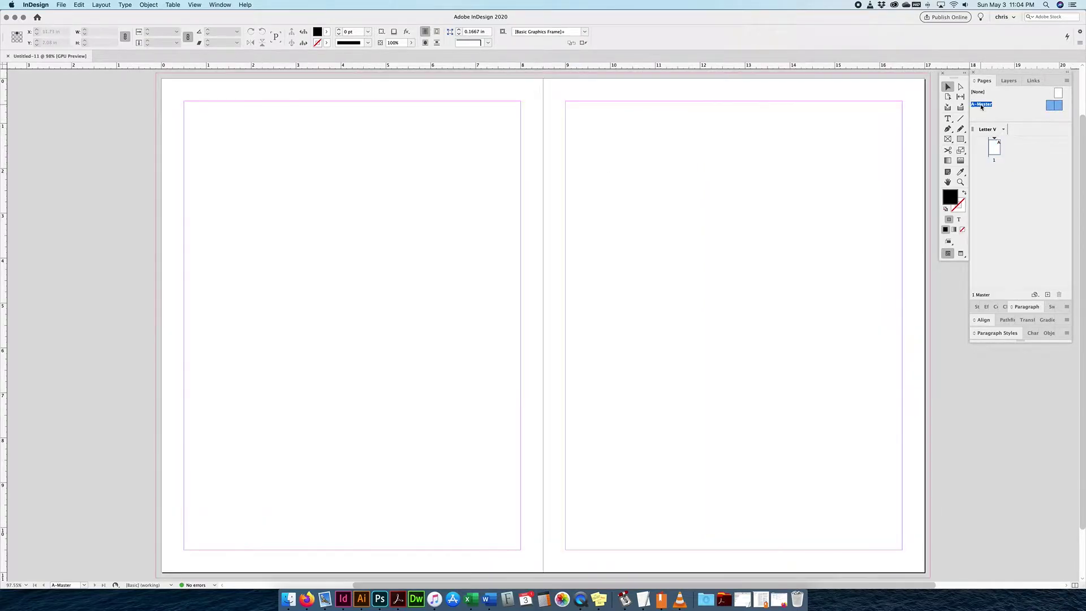
{"action": "key", "text": "super+minus"}
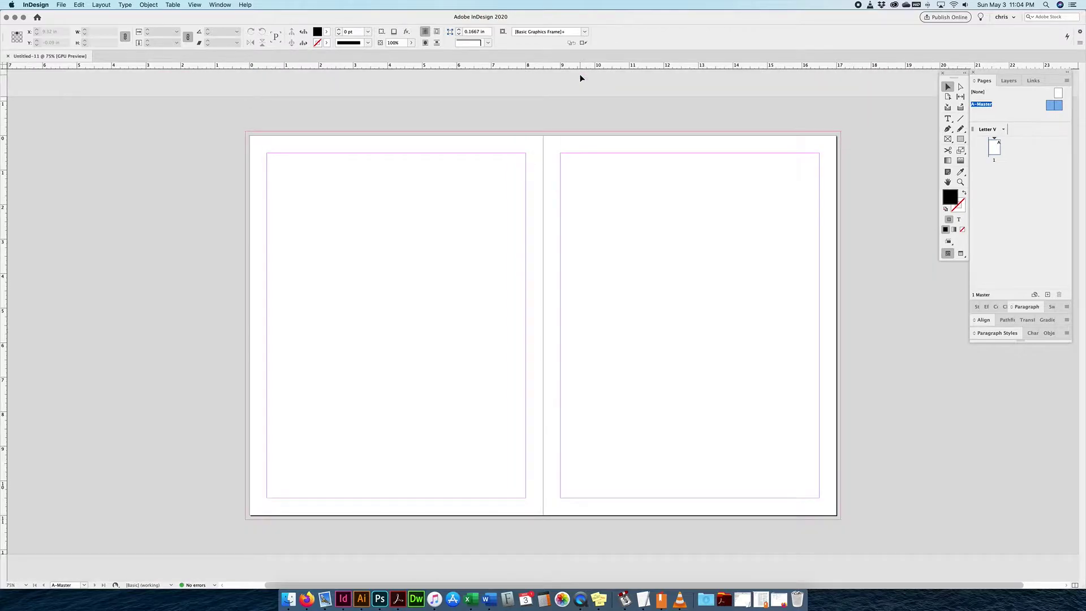
{"action": "left_click_drag", "start_coordinate": [887, 133], "coordinate": [348, 330]}
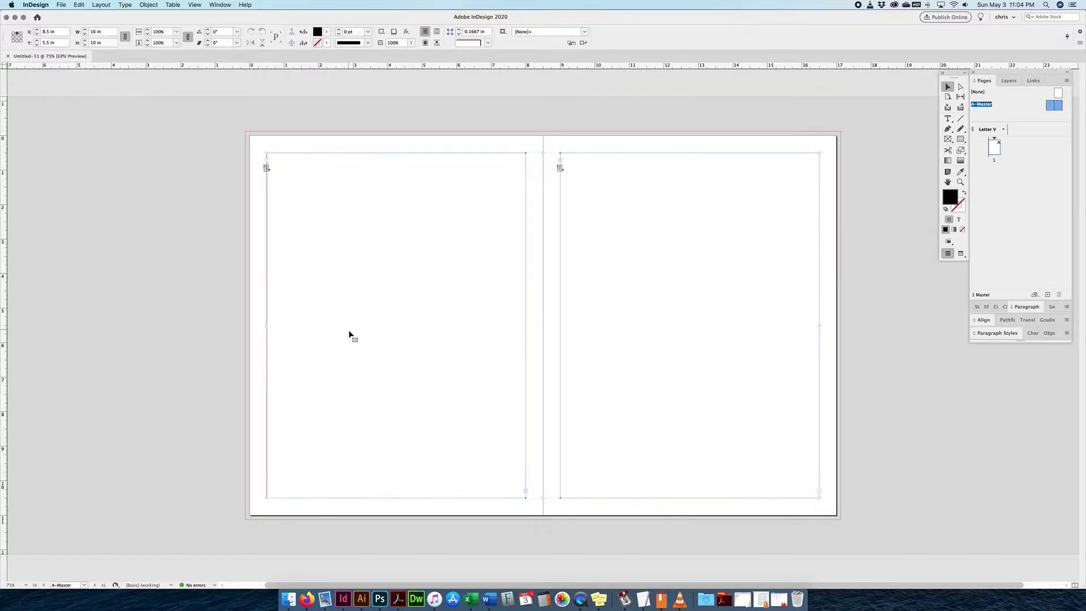
{"action": "left_click", "coordinate": [219, 134]}
{"action": "left_click", "coordinate": [322, 209]}
{"action": "left_click", "coordinate": [593, 218]}
{"action": "left_click", "coordinate": [441, 222]}
{"action": "left_click", "coordinate": [592, 215]}
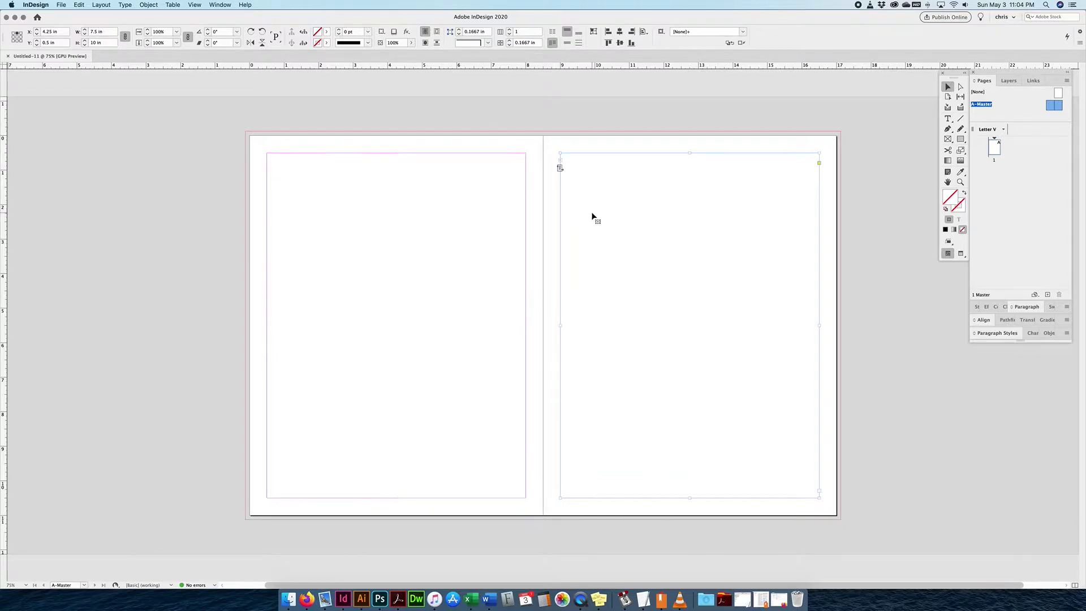
{"action": "left_click", "coordinate": [461, 210]}
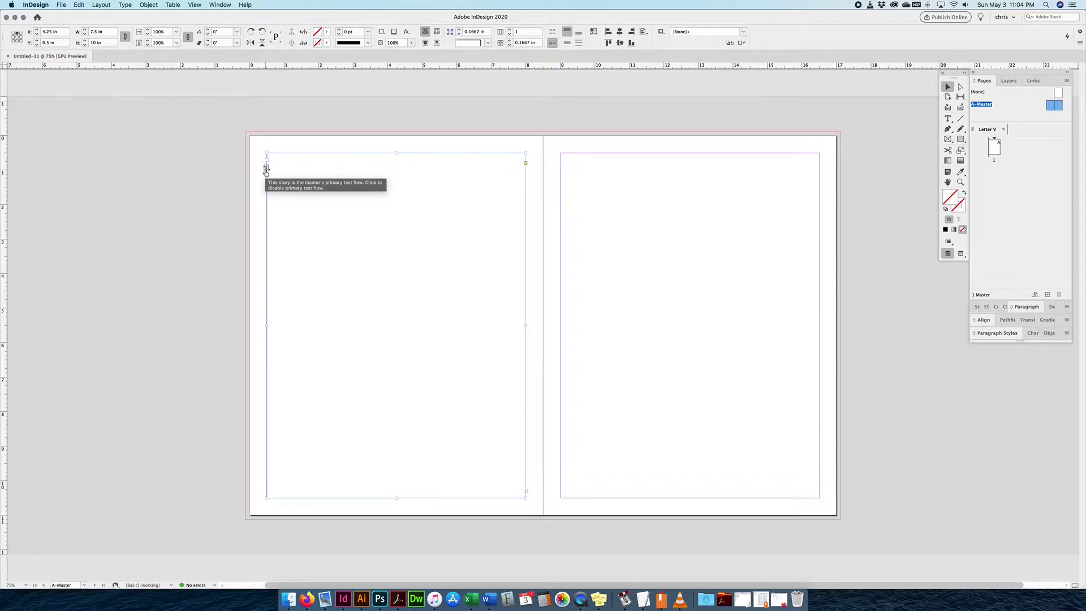
{"action": "left_click", "coordinate": [324, 146]}
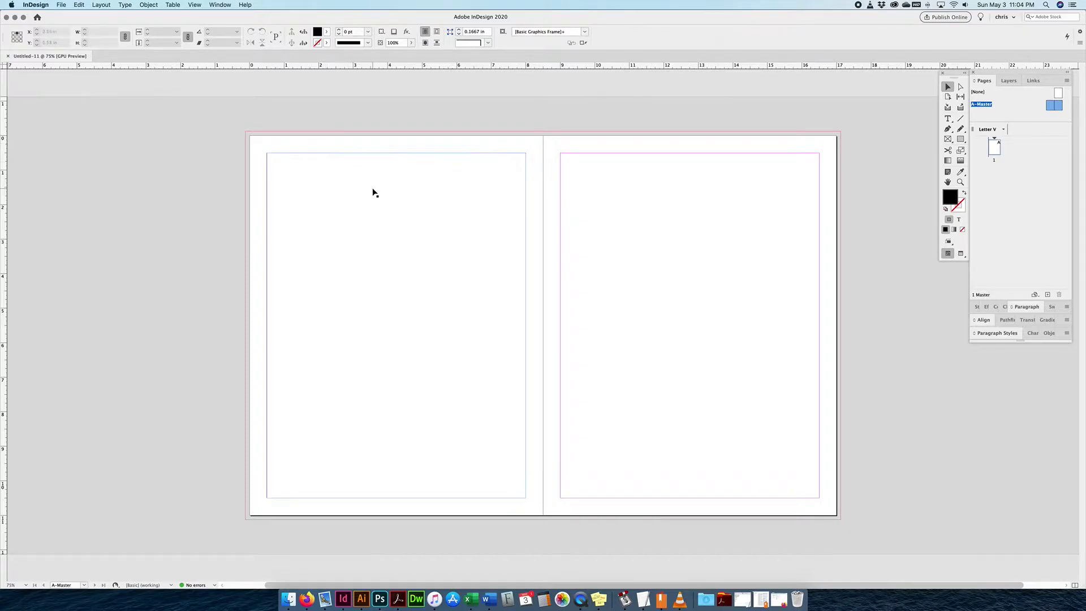
Step: Return to document page 1 and check the text frame it takes from the master
{"action": "double_click", "coordinate": [994, 147]}
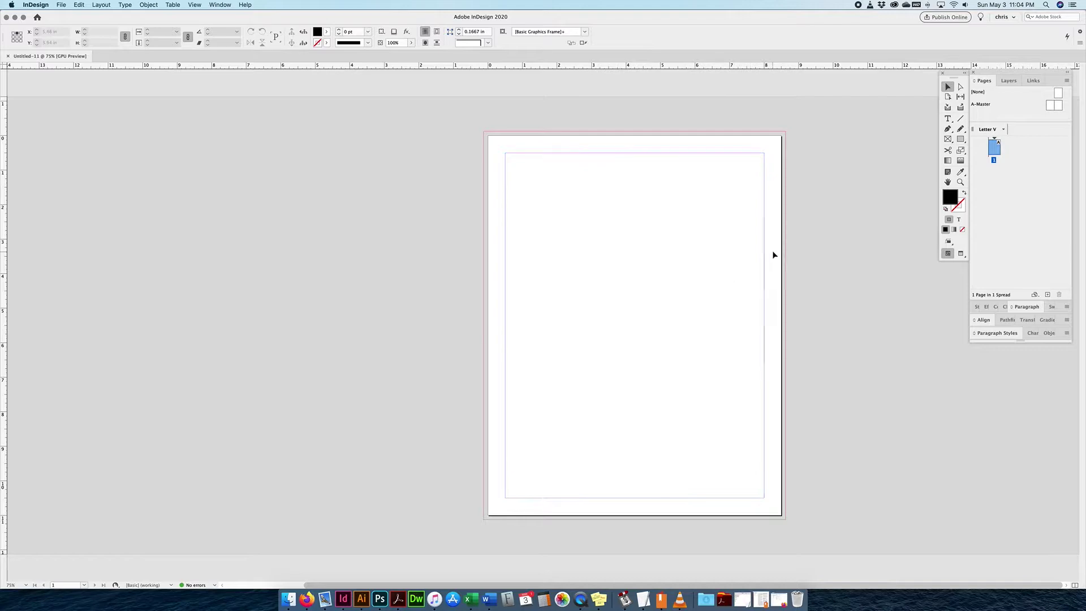
{"action": "left_click", "coordinate": [600, 243]}
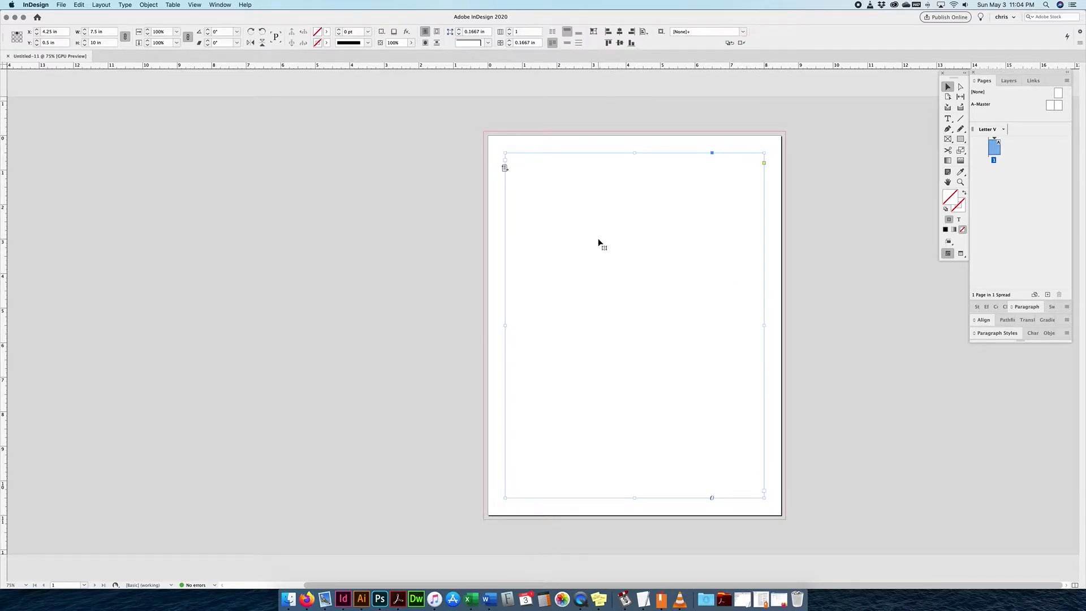
{"action": "left_click", "coordinate": [175, 271]}
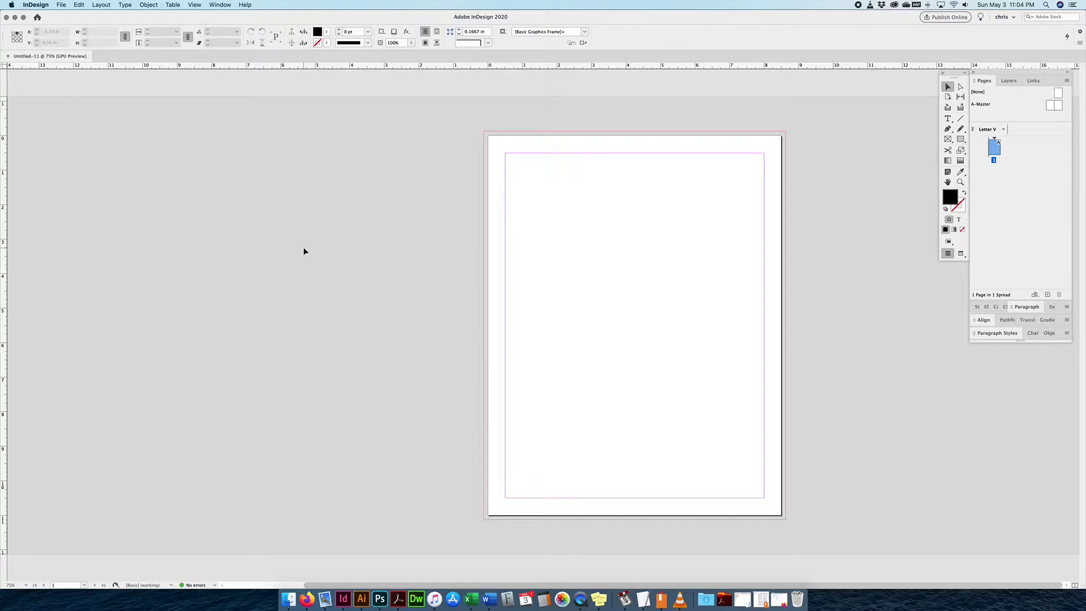
Step: Place the lorem file from the resource folder into page 1's text frame, showing import options and accepting the RTF settings
{"action": "left_click", "coordinate": [512, 218]}
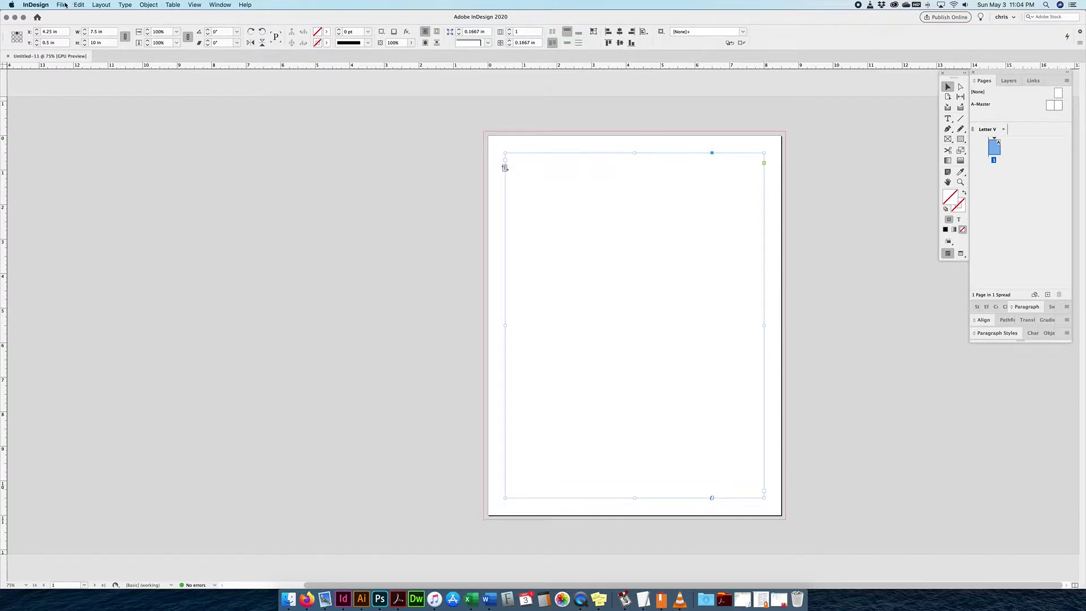
{"action": "left_click", "coordinate": [61, 6]}
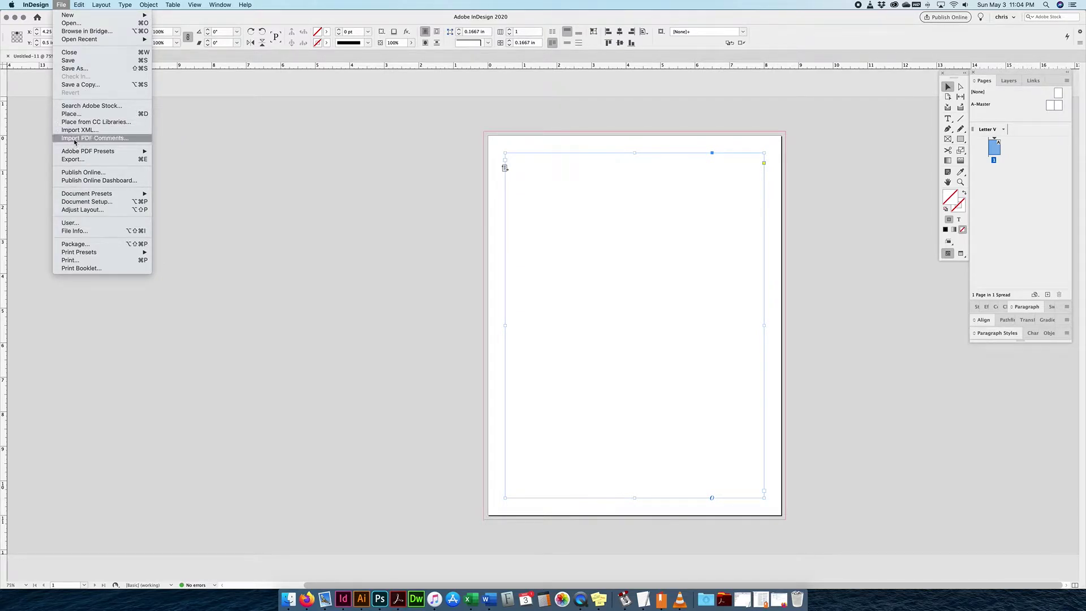
{"action": "left_click", "coordinate": [84, 113]}
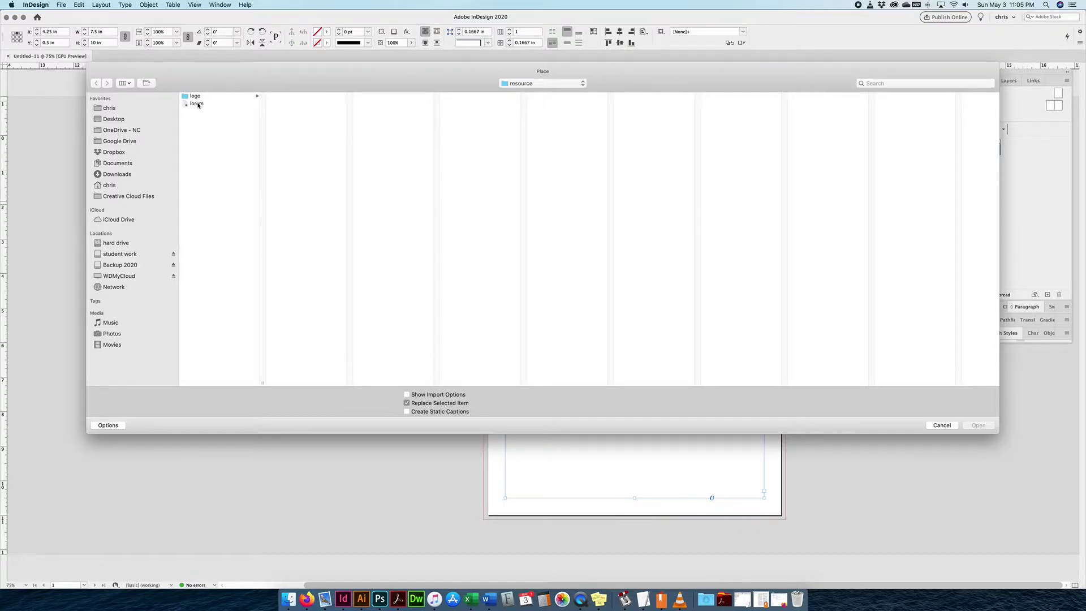
{"action": "left_click", "coordinate": [197, 104]}
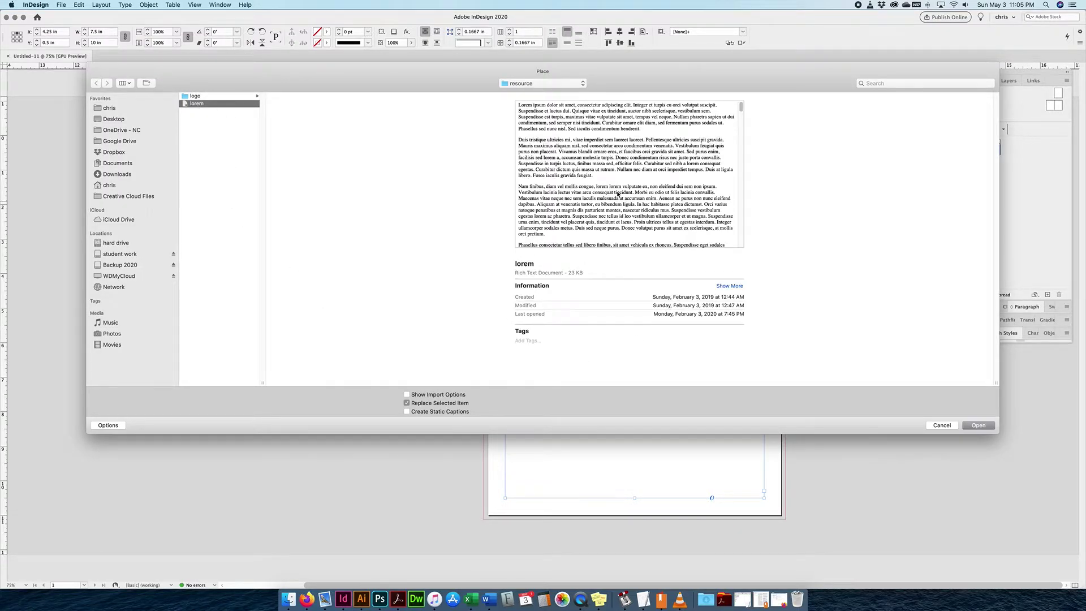
{"action": "left_click", "coordinate": [406, 394]}
{"action": "left_click", "coordinate": [986, 426]}
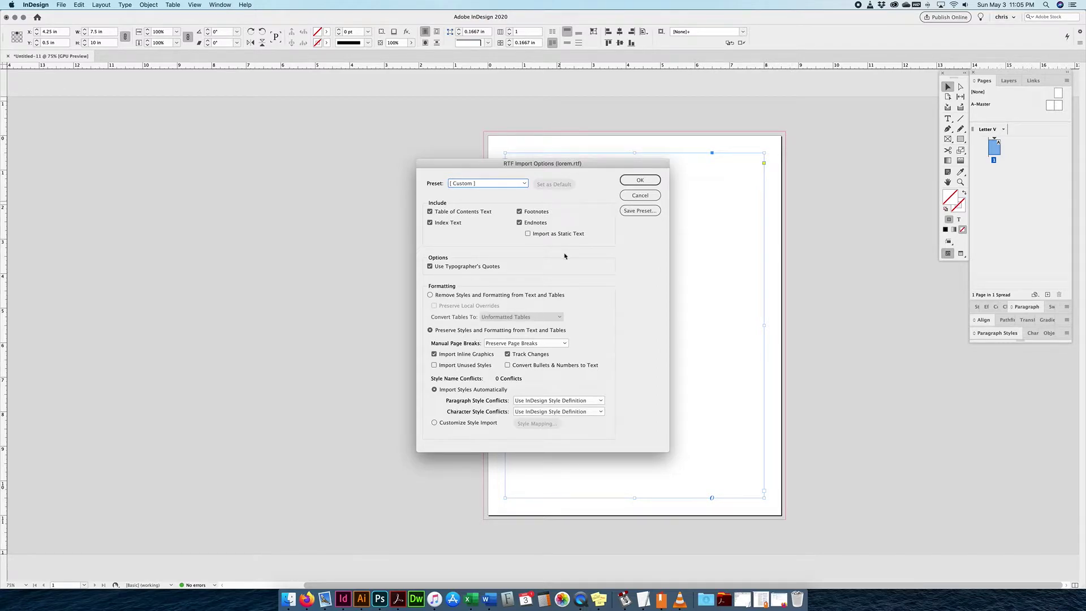
{"action": "left_click", "coordinate": [636, 183]}
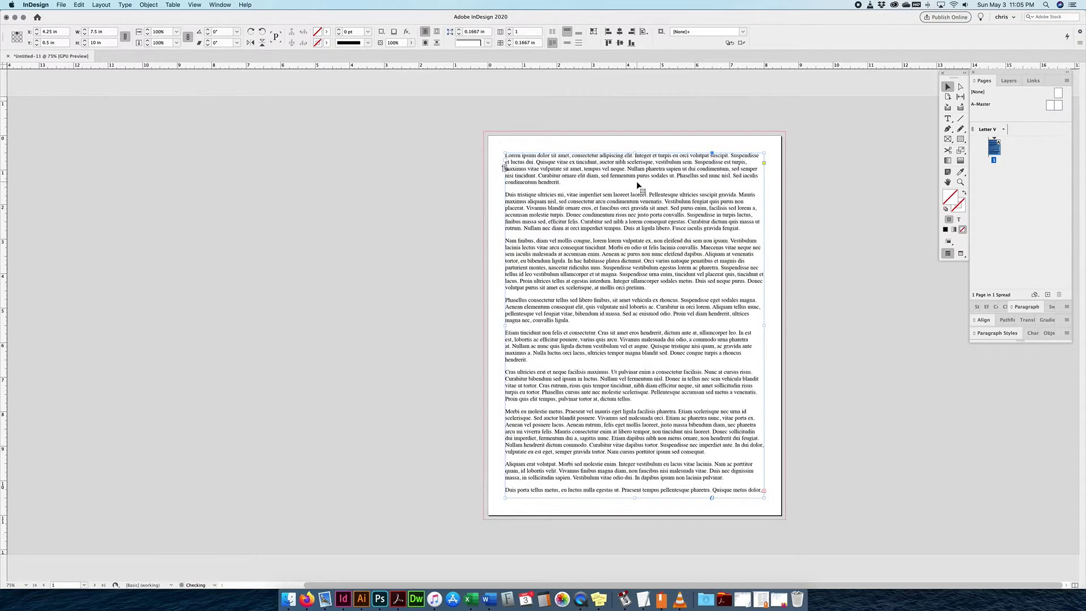
{"action": "left_click", "coordinate": [598, 307], "text": "shift"}
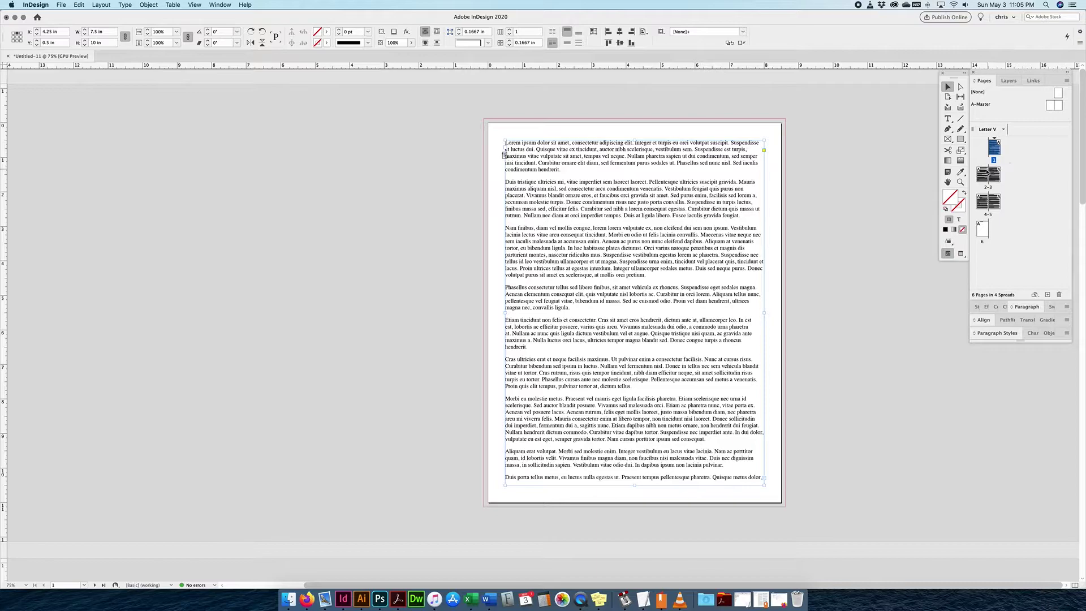
{"action": "left_click", "coordinate": [876, 351]}
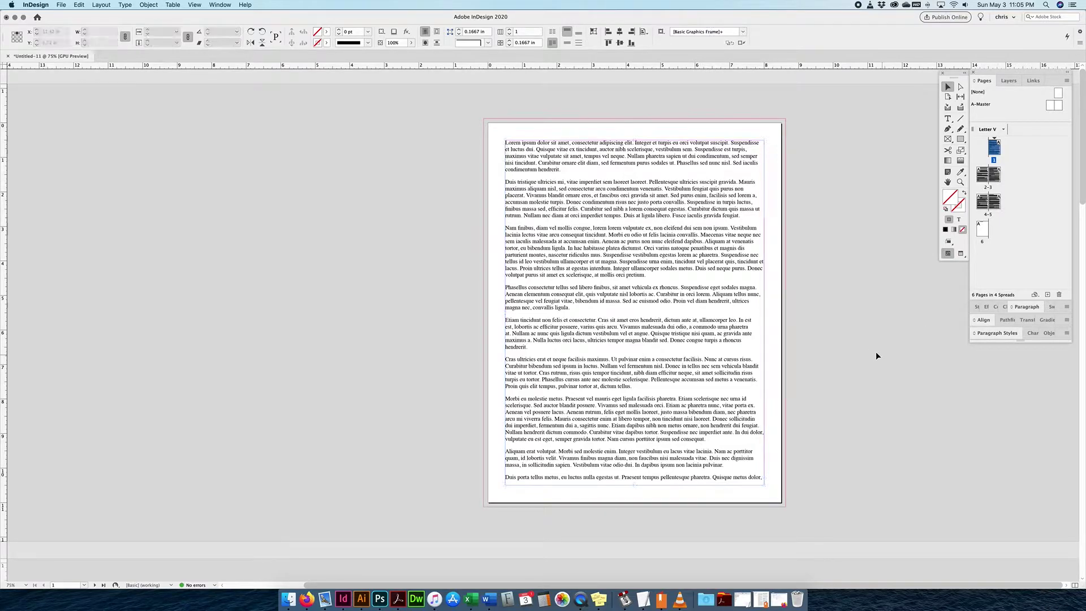
Step: Examine how the placed text flows from page 1 through the following spreads
{"action": "scroll", "coordinate": [777, 380], "scroll_direction": "down", "scroll_amount": 15}
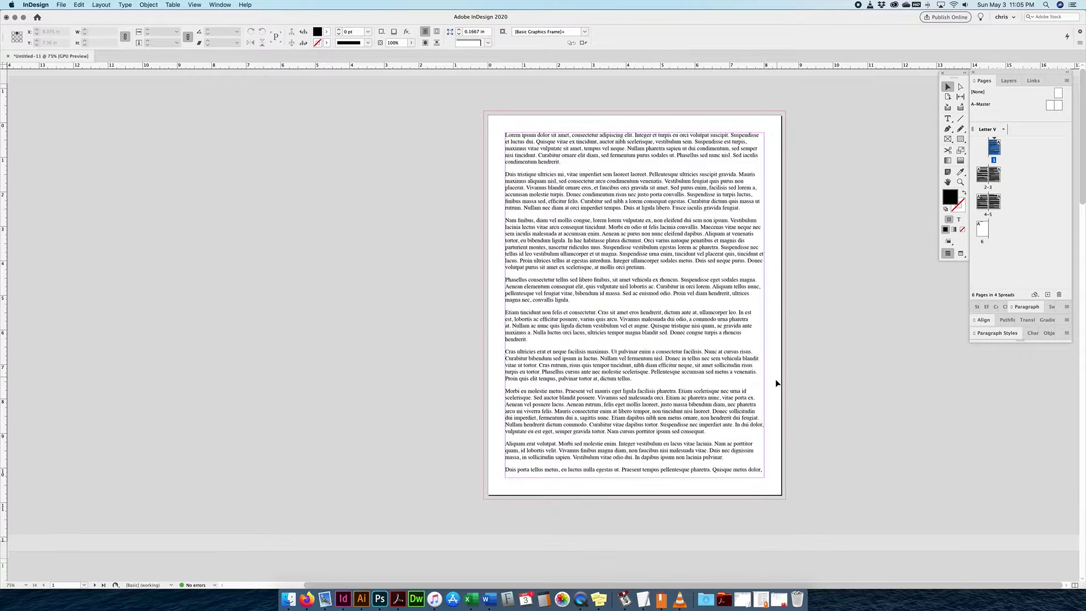
{"action": "scroll", "coordinate": [775, 383], "scroll_direction": "down", "scroll_amount": 10}
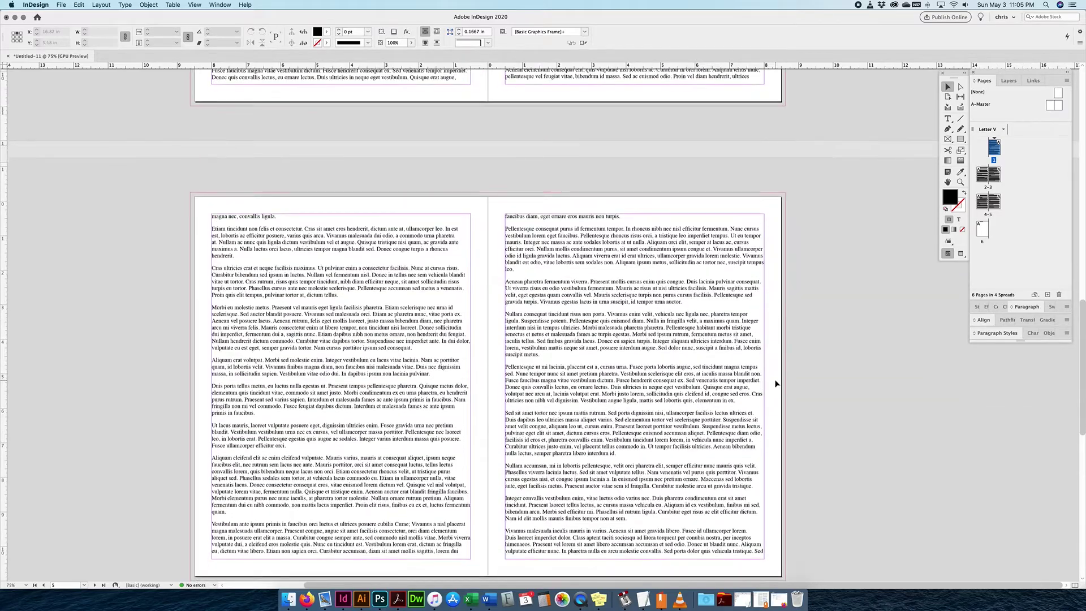
{"action": "scroll", "coordinate": [775, 383], "scroll_direction": "up", "scroll_amount": 20}
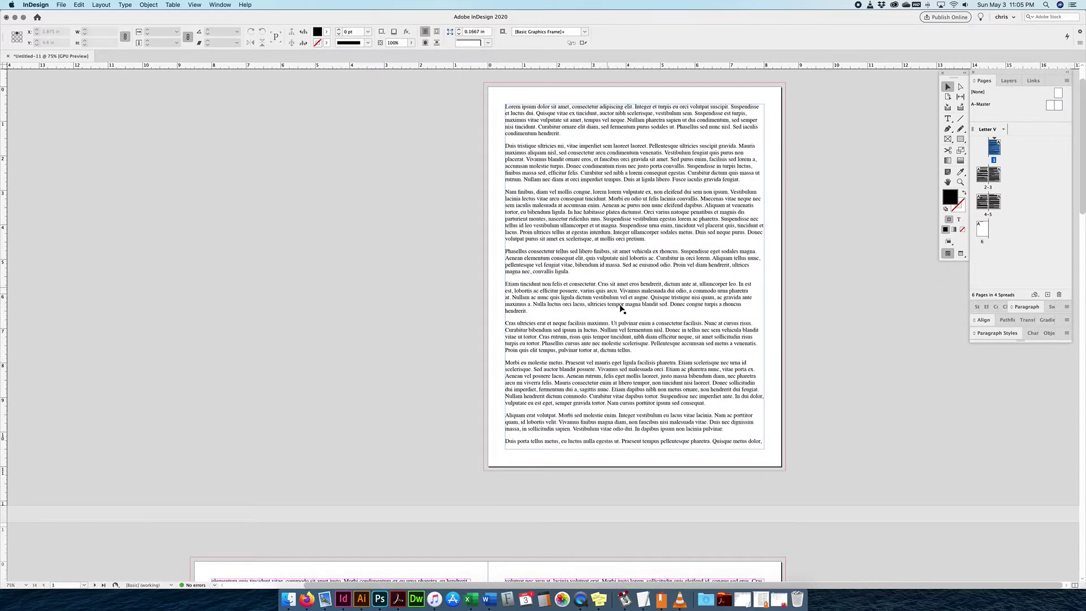
{"action": "scroll", "coordinate": [614, 297], "scroll_direction": "down", "scroll_amount": 8}
{"action": "scroll", "coordinate": [455, 356], "scroll_direction": "down", "scroll_amount": 5}
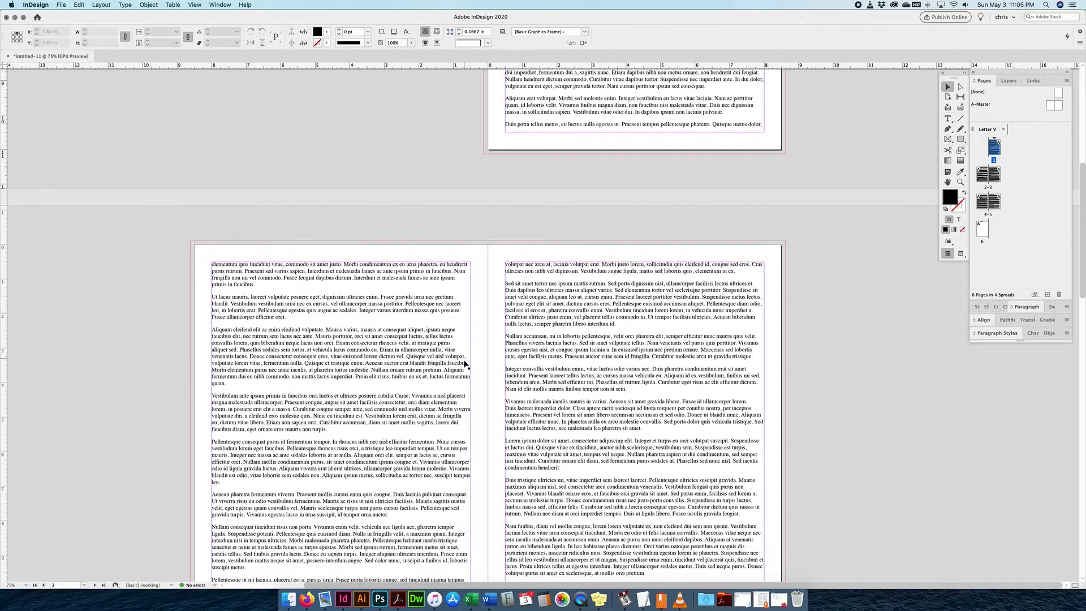
{"action": "scroll", "coordinate": [467, 365], "scroll_direction": "down", "scroll_amount": 15}
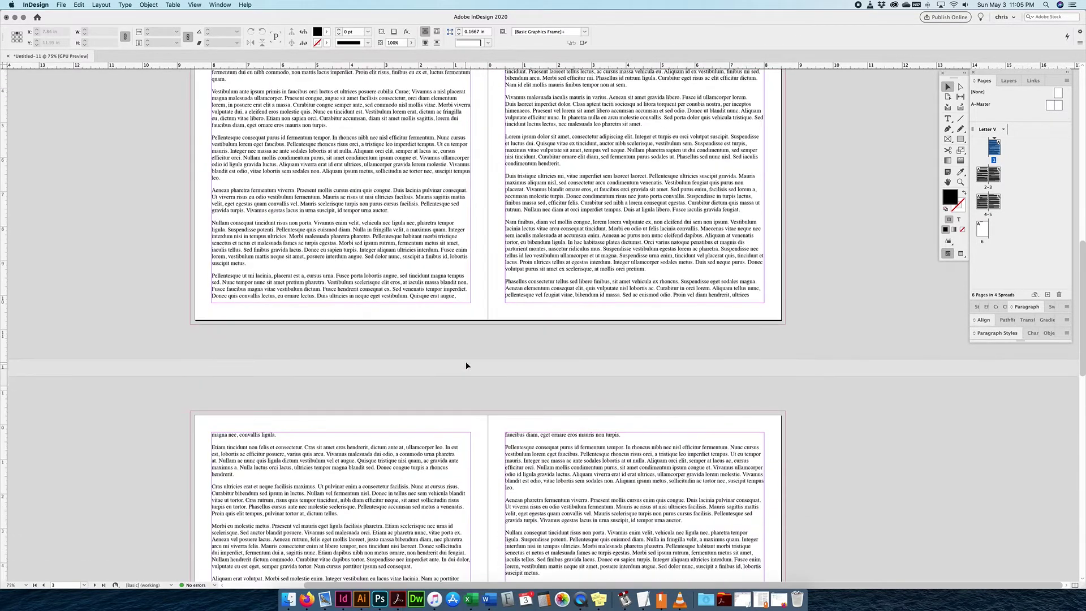
{"action": "scroll", "coordinate": [523, 441], "scroll_direction": "up", "scroll_amount": 15}
{"action": "scroll", "coordinate": [524, 442], "scroll_direction": "up", "scroll_amount": 10}
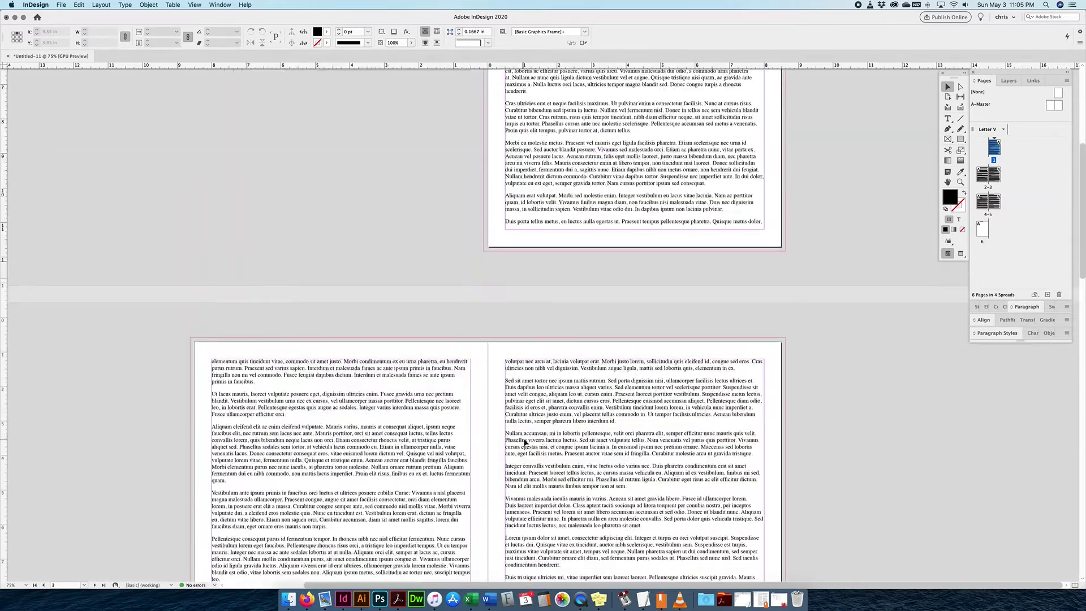
Step: Enter the placed text on page 1 with the Type tool and select the entire story across all pages
{"action": "double_click", "coordinate": [609, 164]}
{"action": "left_click_drag", "start_coordinate": [582, 119], "coordinate": [607, 192]}
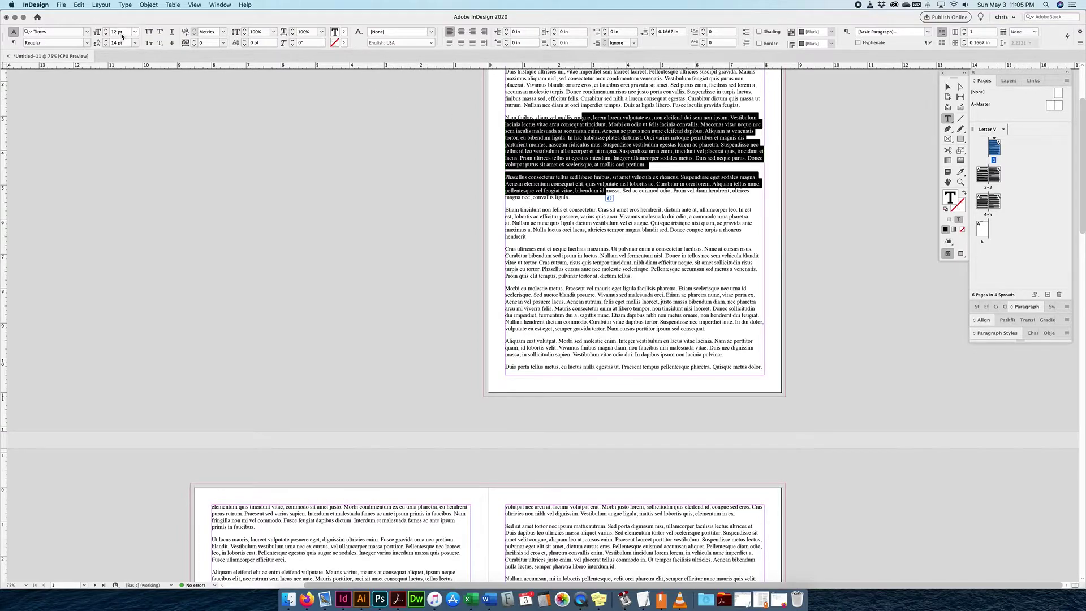
{"action": "left_click", "coordinate": [561, 168]}
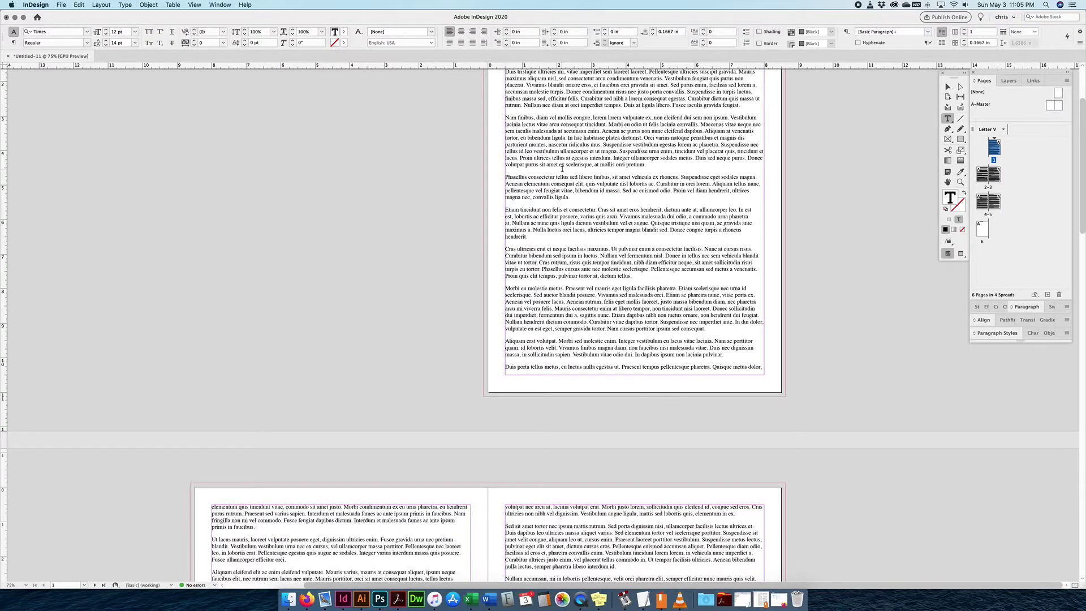
{"action": "scroll", "coordinate": [561, 169], "scroll_direction": "up", "scroll_amount": 3}
{"action": "key", "text": "super+minus"}
{"action": "key", "text": "super+minus"}
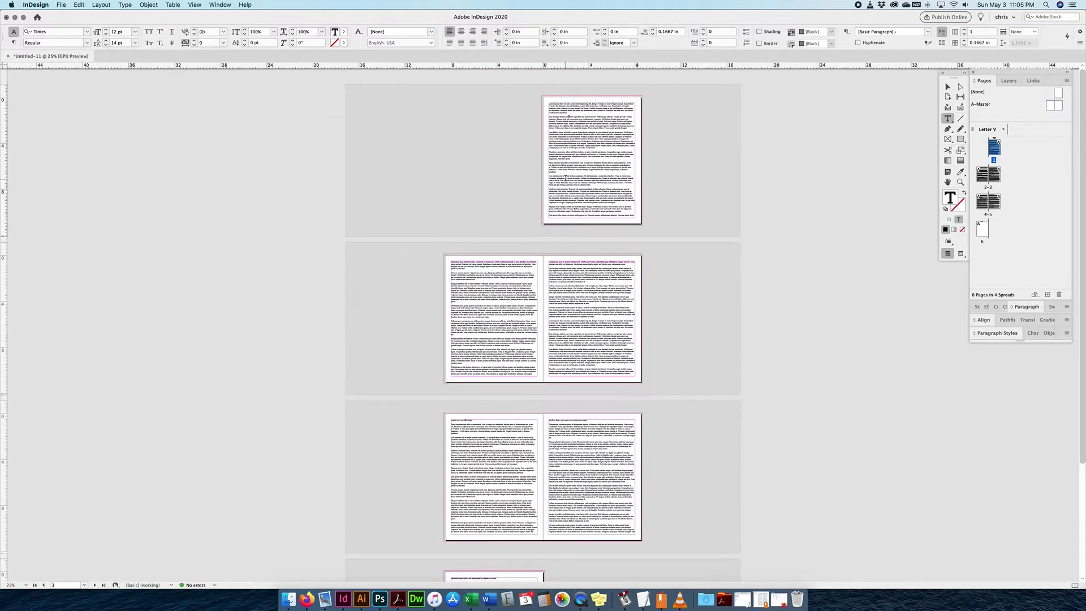
{"action": "key", "text": "super+a"}
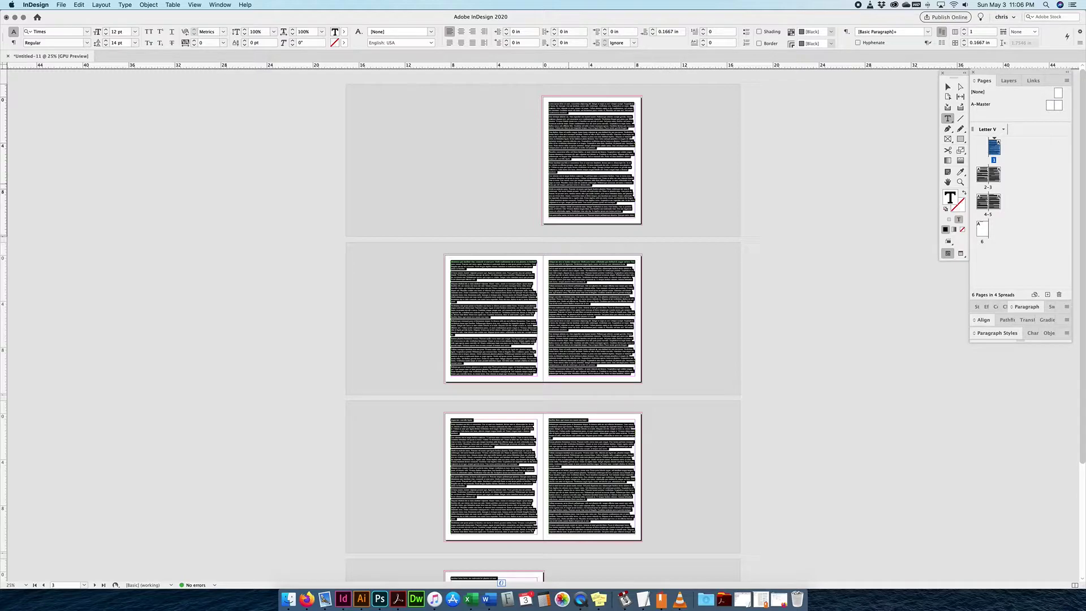
Step: Open the A-Master spread and select the text frame on its left page
{"action": "scroll", "coordinate": [582, 217], "scroll_direction": "down", "scroll_amount": 6}
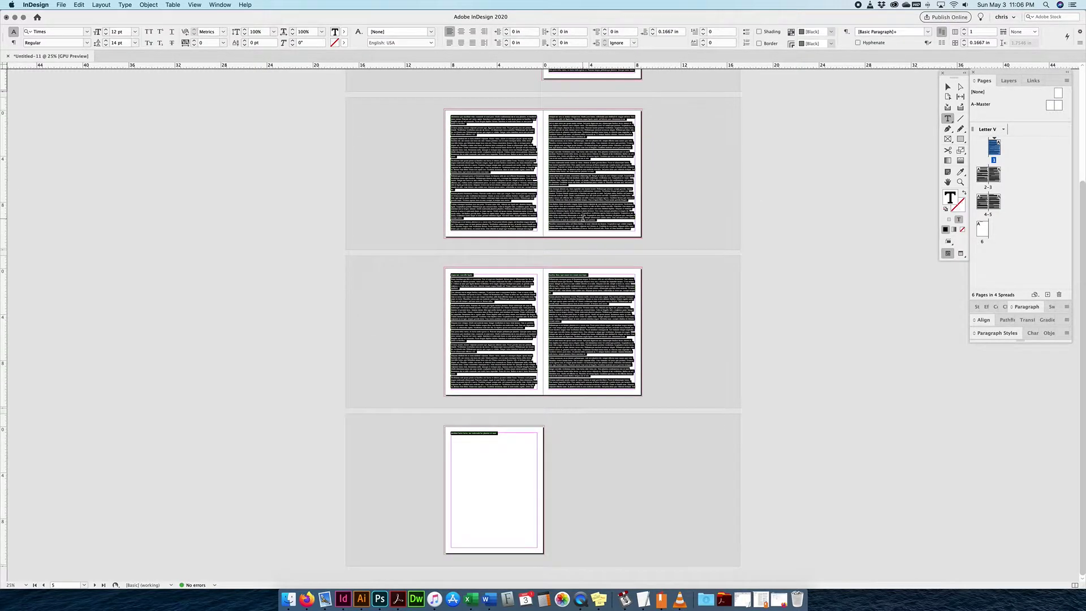
{"action": "scroll", "coordinate": [581, 217], "scroll_direction": "up", "scroll_amount": 6}
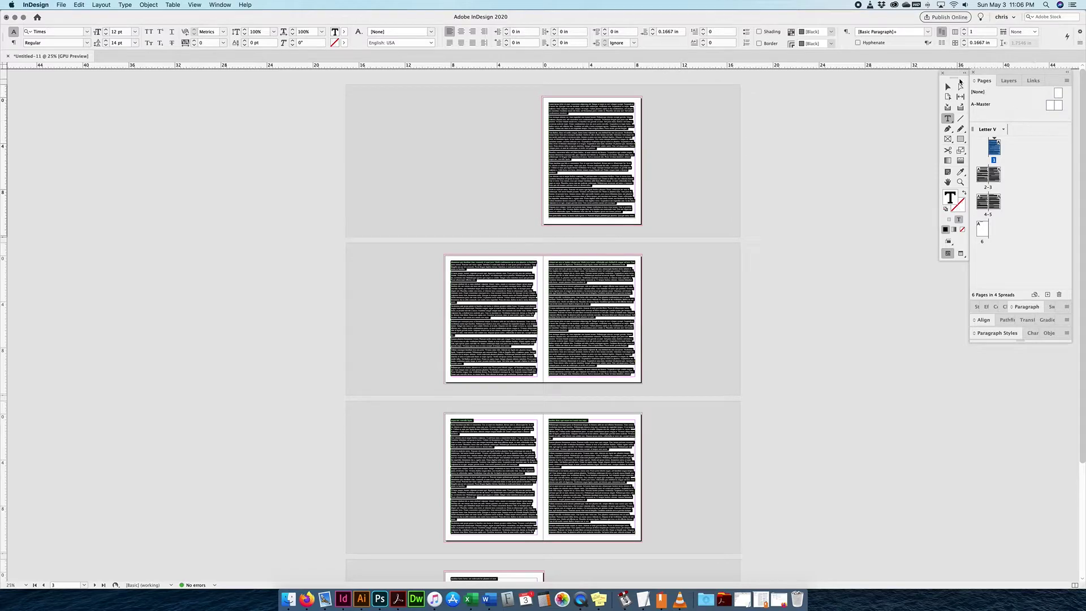
{"action": "left_click", "coordinate": [947, 86]}
{"action": "double_click", "coordinate": [978, 104]}
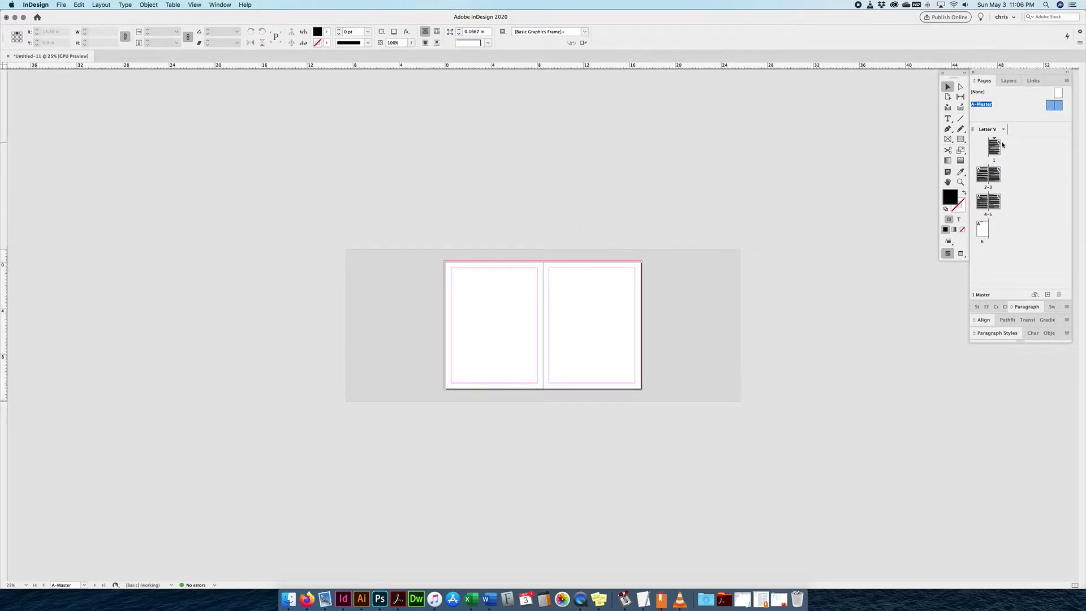
{"action": "left_click", "coordinate": [492, 344]}
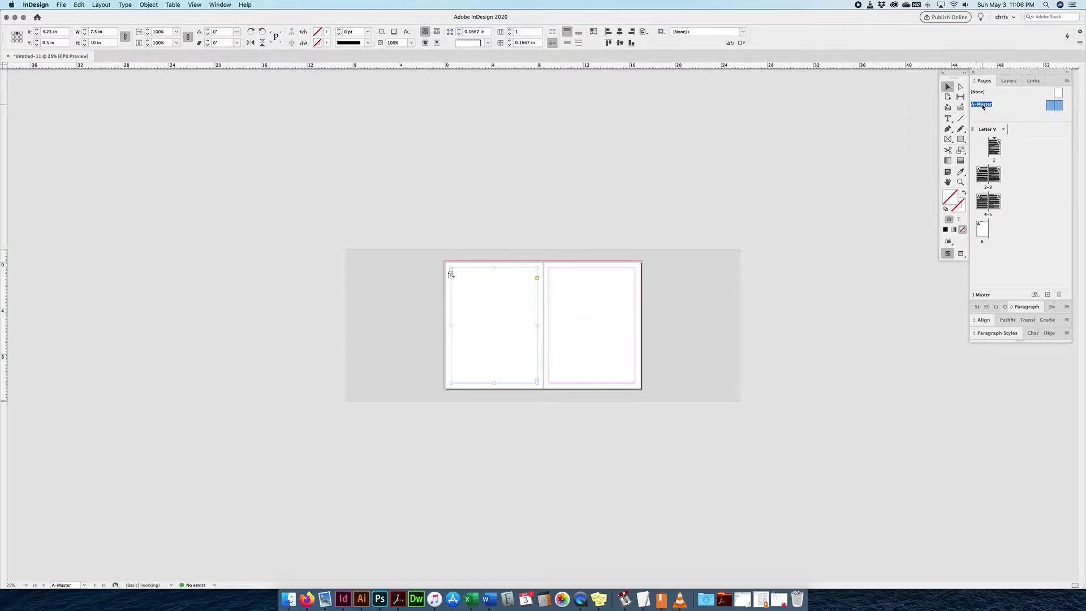
Step: Set the A-Master pages to 2 columns in Margins and Columns
{"action": "left_click", "coordinate": [102, 5]}
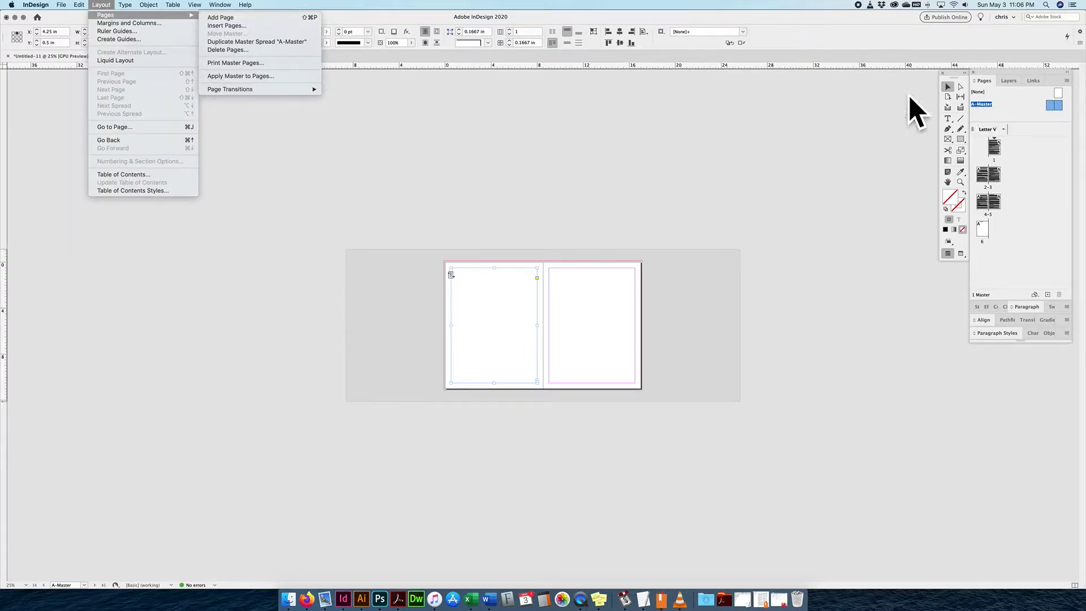
{"action": "left_click", "coordinate": [102, 24]}
{"action": "left_click", "coordinate": [497, 299]}
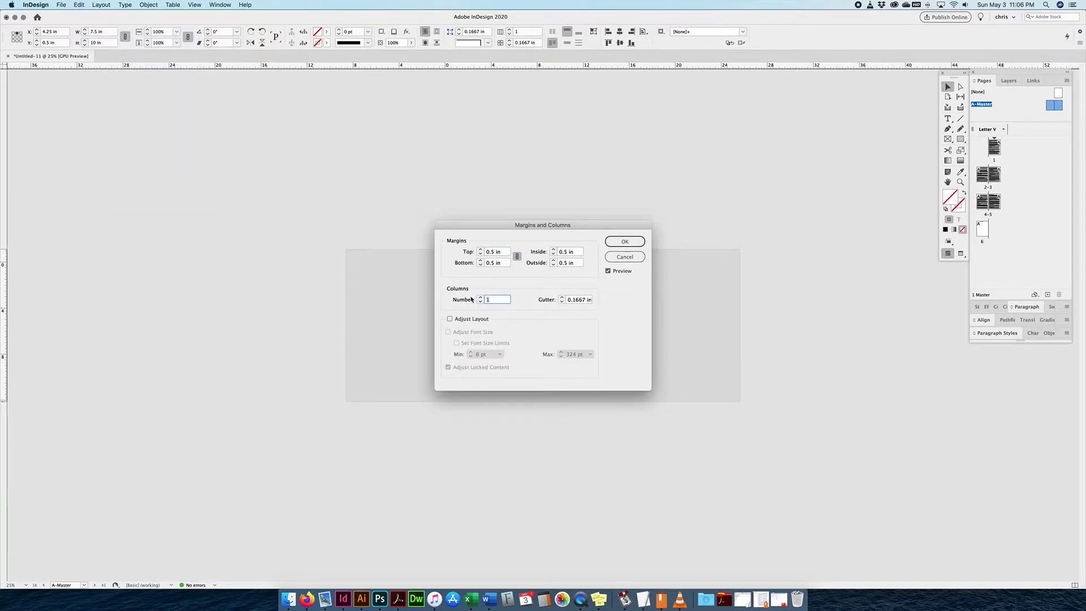
{"action": "left_click", "coordinate": [624, 241]}
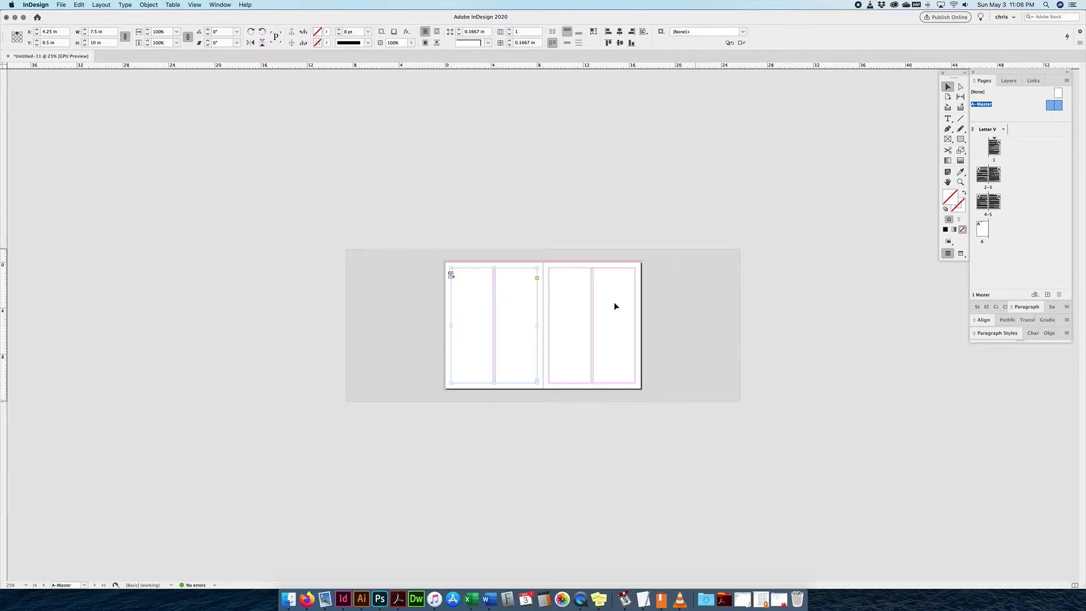
Step: Narrow the text frames on both master pages to the first column guide, 3.6667 in wide
{"action": "left_click_drag", "start_coordinate": [538, 326], "coordinate": [491, 323]}
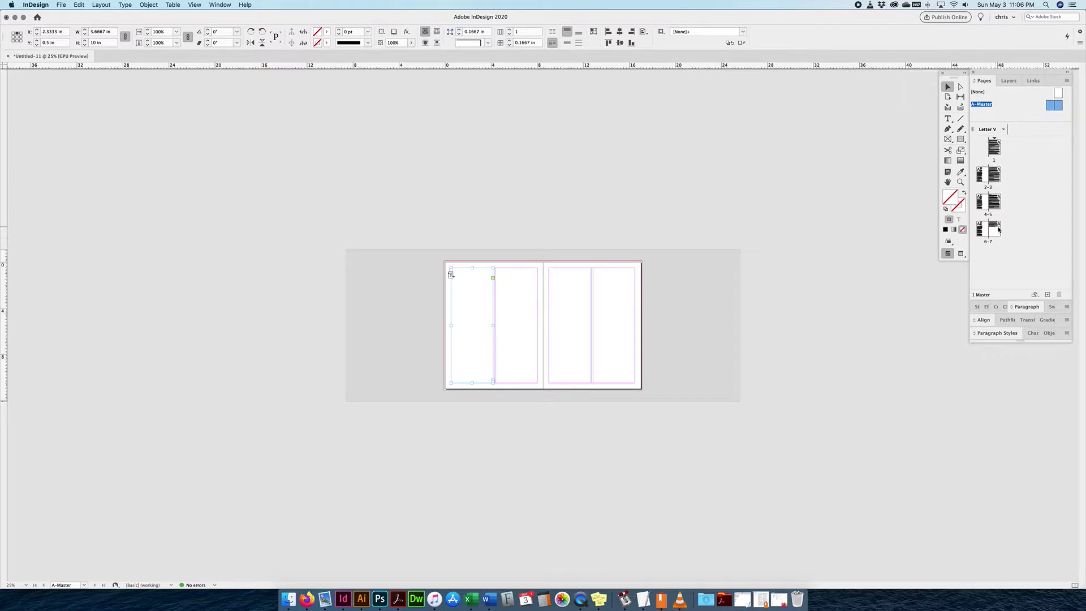
{"action": "left_click", "coordinate": [565, 320]}
{"action": "left_click_drag", "start_coordinate": [635, 325], "coordinate": [589, 321]}
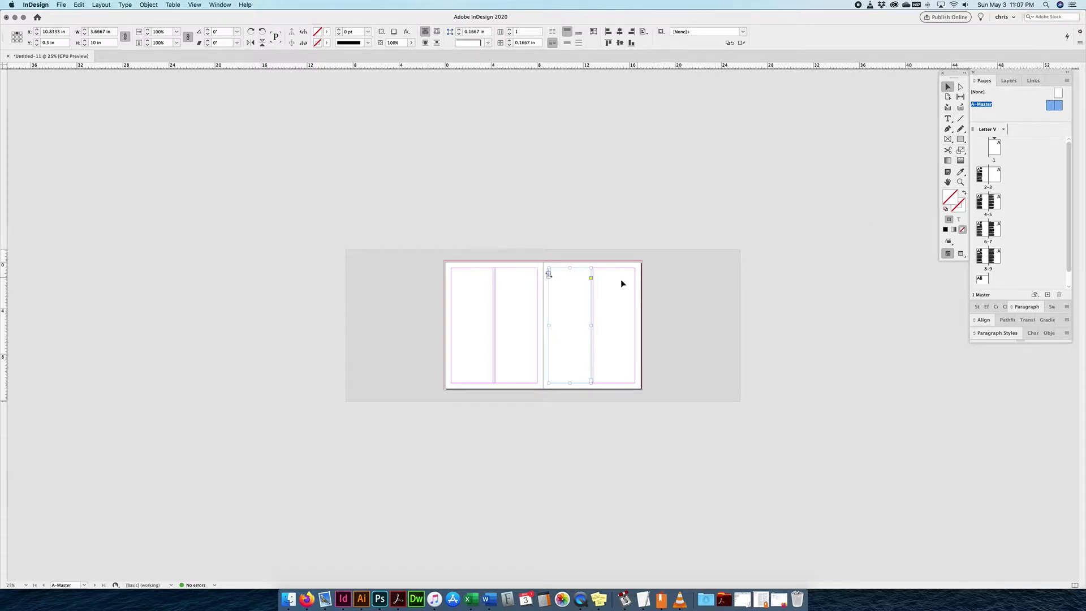
{"action": "left_click", "coordinate": [674, 284]}
Step: Show text threads for the master spread and zoom in on the link between the two frames
{"action": "left_click", "coordinate": [469, 308]}
{"action": "left_click", "coordinate": [192, 5]}
{"action": "mouse_move", "coordinate": [231, 173]}
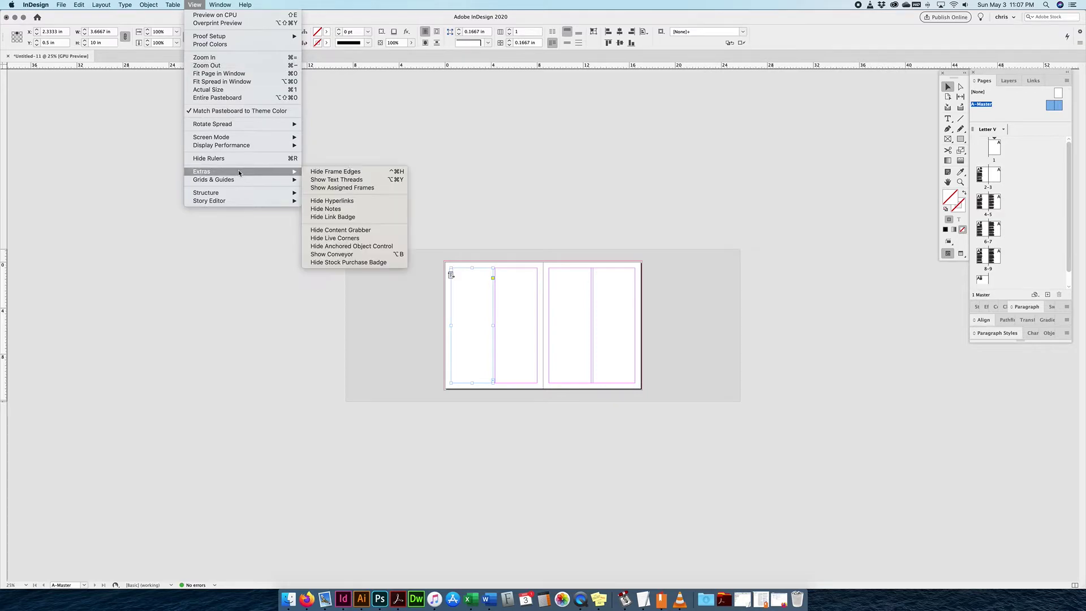
{"action": "left_click", "coordinate": [357, 180]}
{"action": "left_click", "coordinate": [604, 325]}
{"action": "left_click", "coordinate": [483, 324]}
{"action": "left_click", "coordinate": [483, 325]}
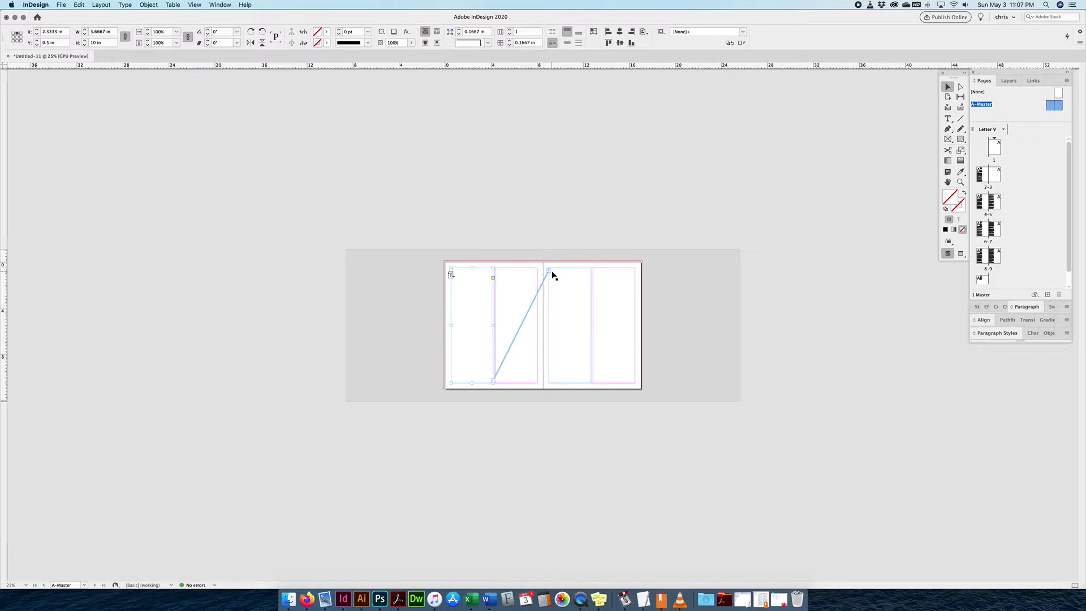
{"action": "key", "text": "super+equal"}
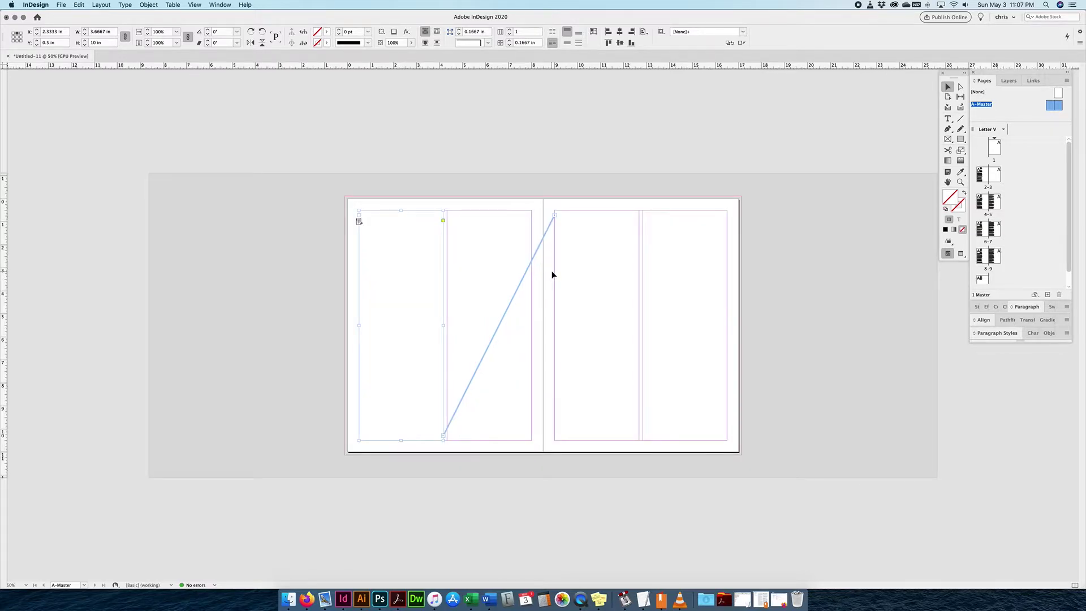
Step: Move the right master page's frame into the left page's second column and check how the frames are threaded
{"action": "left_click_drag", "start_coordinate": [596, 311], "coordinate": [489, 306]}
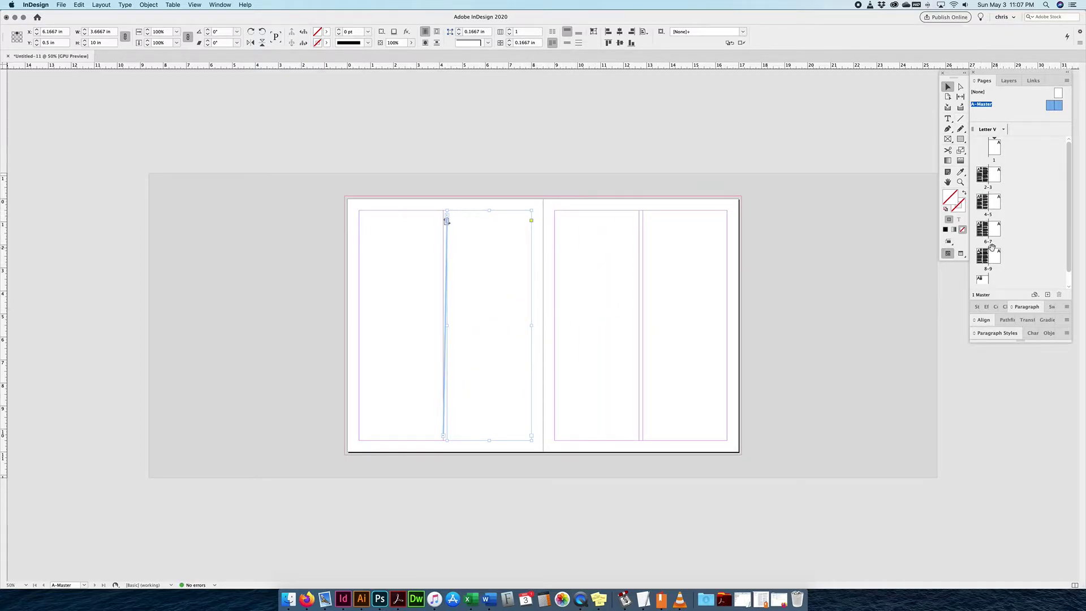
{"action": "left_click_drag", "start_coordinate": [361, 171], "coordinate": [499, 310]}
{"action": "left_click_drag", "start_coordinate": [579, 204], "coordinate": [685, 293]}
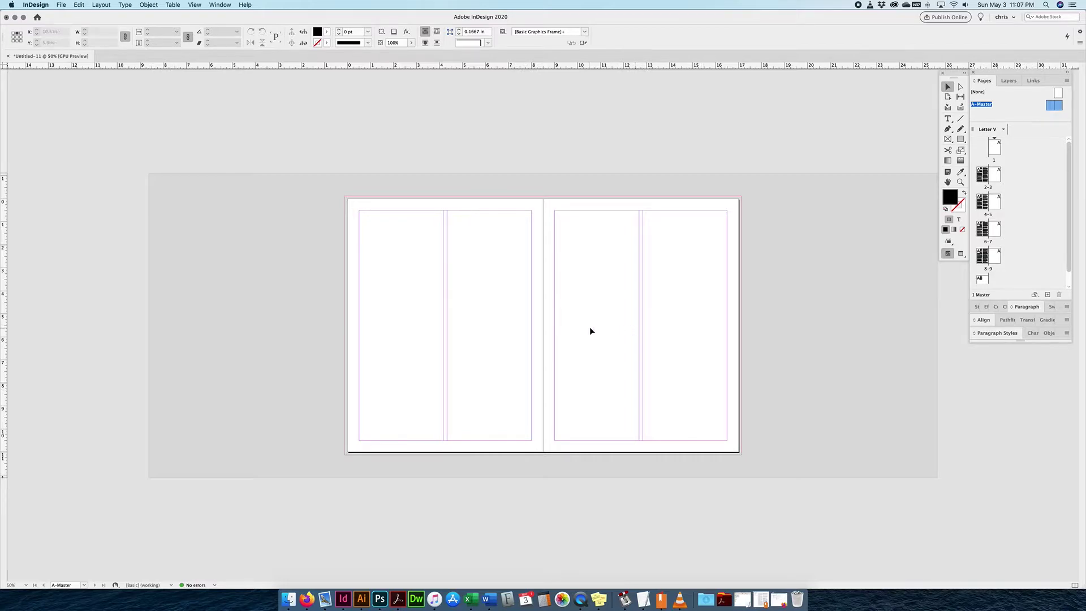
{"action": "left_click", "coordinate": [511, 313]}
{"action": "left_click", "coordinate": [688, 266]}
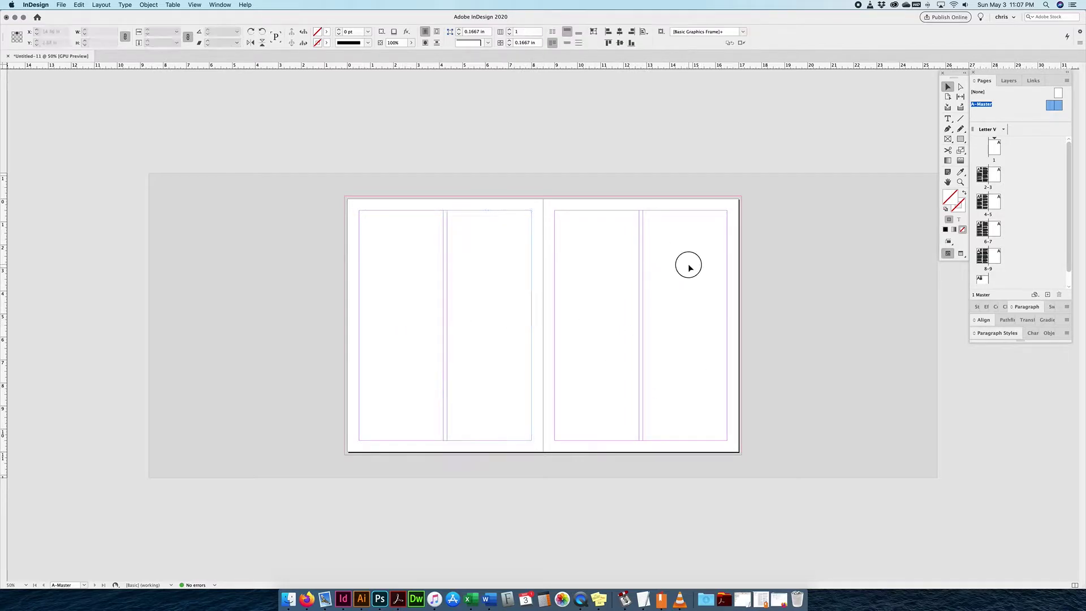
{"action": "left_click", "coordinate": [515, 297]}
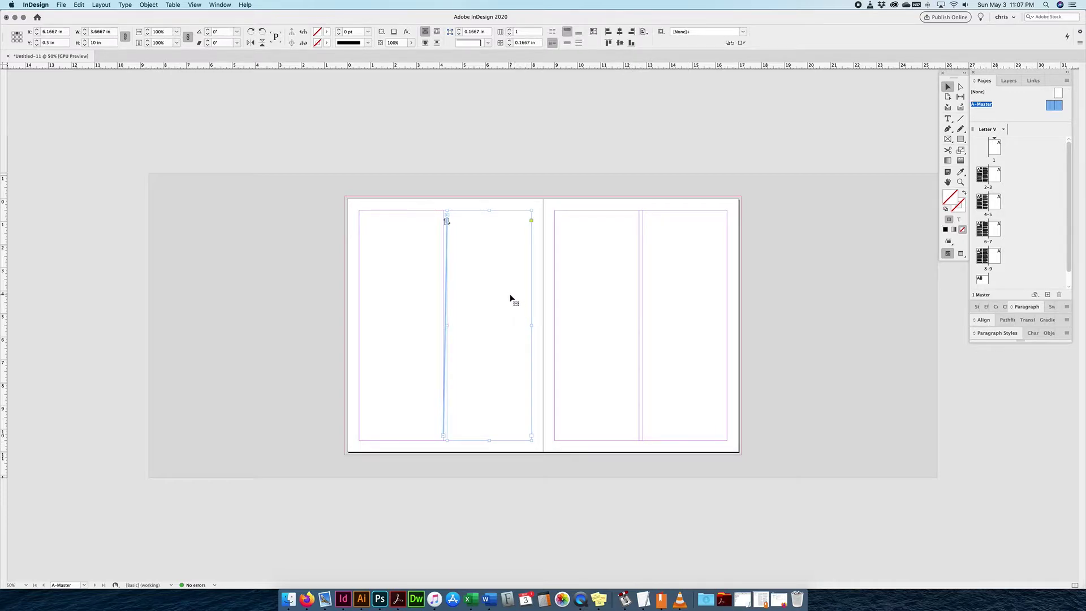
{"action": "left_click", "coordinate": [562, 289]}
Step: Draw a text frame in the right master page's first column and thread the left page's second frame into it
{"action": "left_click", "coordinate": [947, 118]}
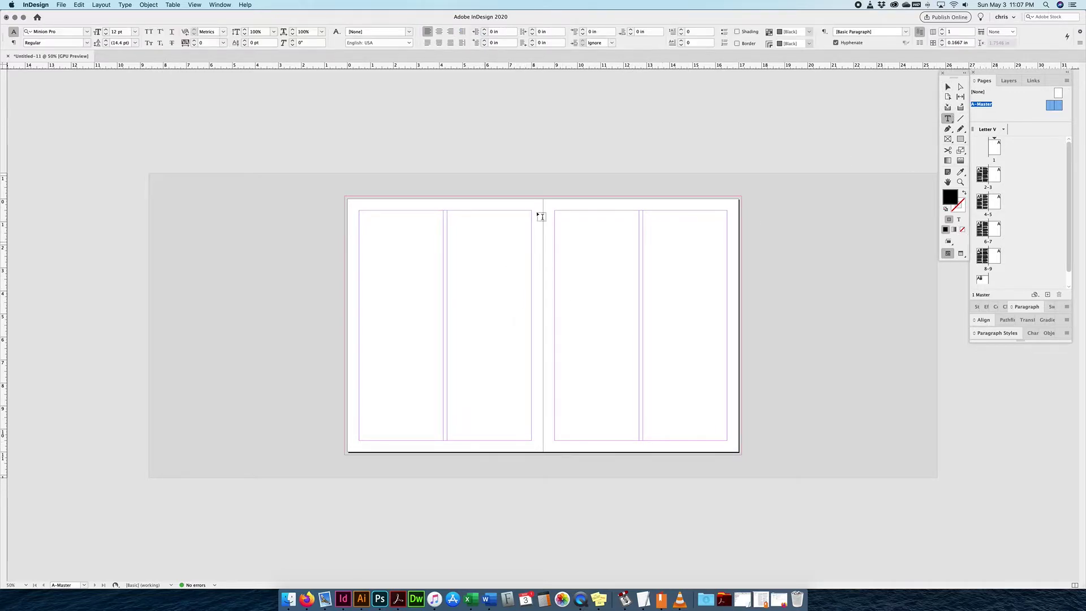
{"action": "left_click_drag", "start_coordinate": [556, 212], "coordinate": [633, 438]}
{"action": "key", "text": "Escape"}
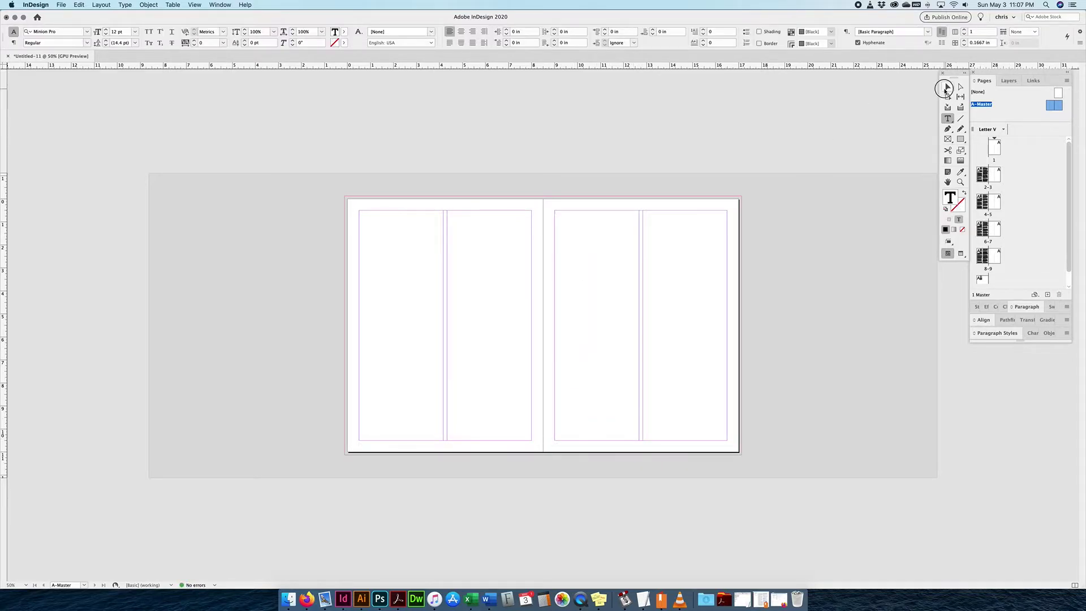
{"action": "left_click_drag", "start_coordinate": [548, 310], "coordinate": [441, 219]}
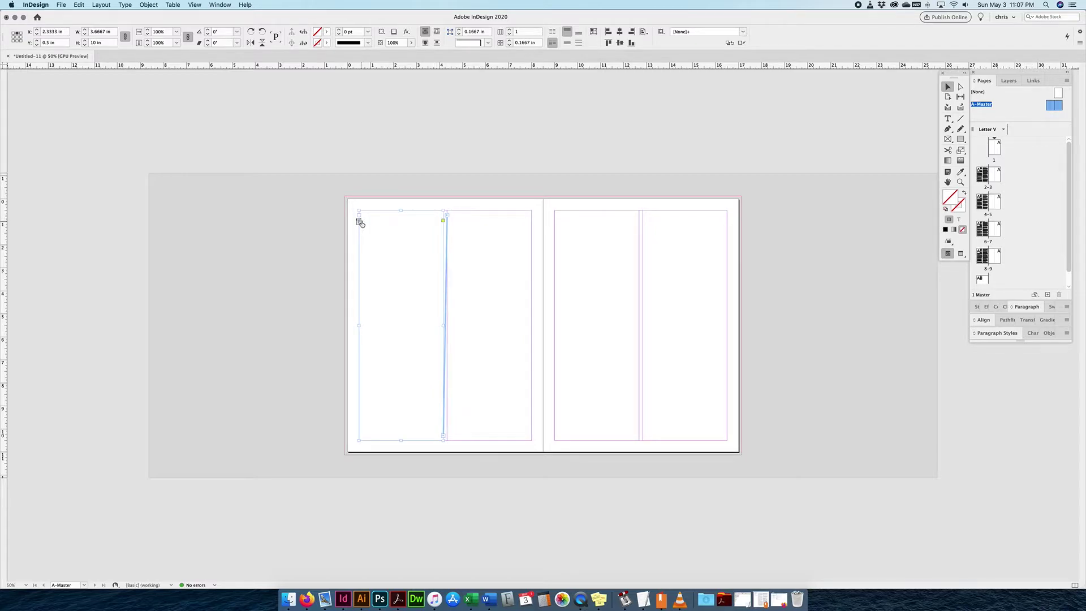
{"action": "left_click", "coordinate": [532, 439]}
{"action": "left_click", "coordinate": [532, 437]}
{"action": "left_click", "coordinate": [574, 272]}
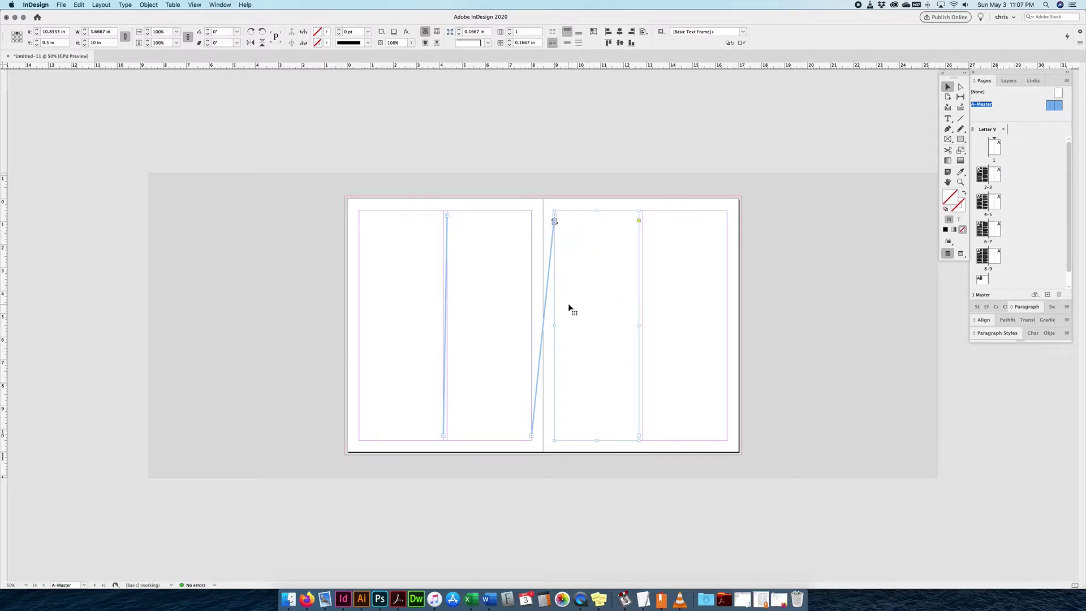
Step: Add a threaded text frame in the right master page's second column and check the links across all four frames
{"action": "left_click_drag", "start_coordinate": [613, 303], "coordinate": [693, 307]}
{"action": "key", "text": "super+z"}
{"action": "key", "text": "super+shift+z"}
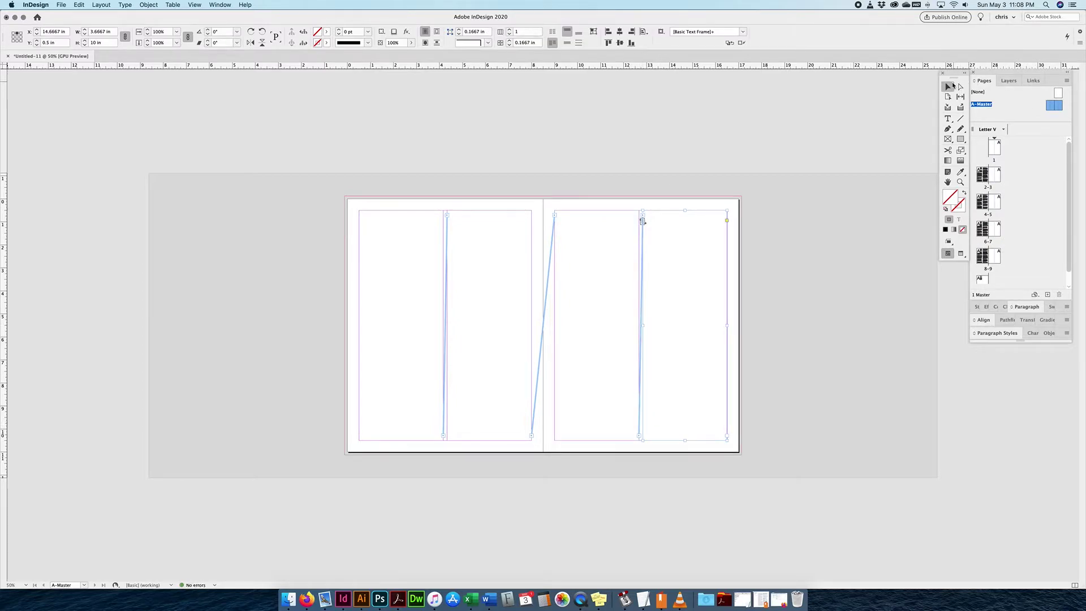
{"action": "left_click_drag", "start_coordinate": [792, 274], "coordinate": [399, 319]}
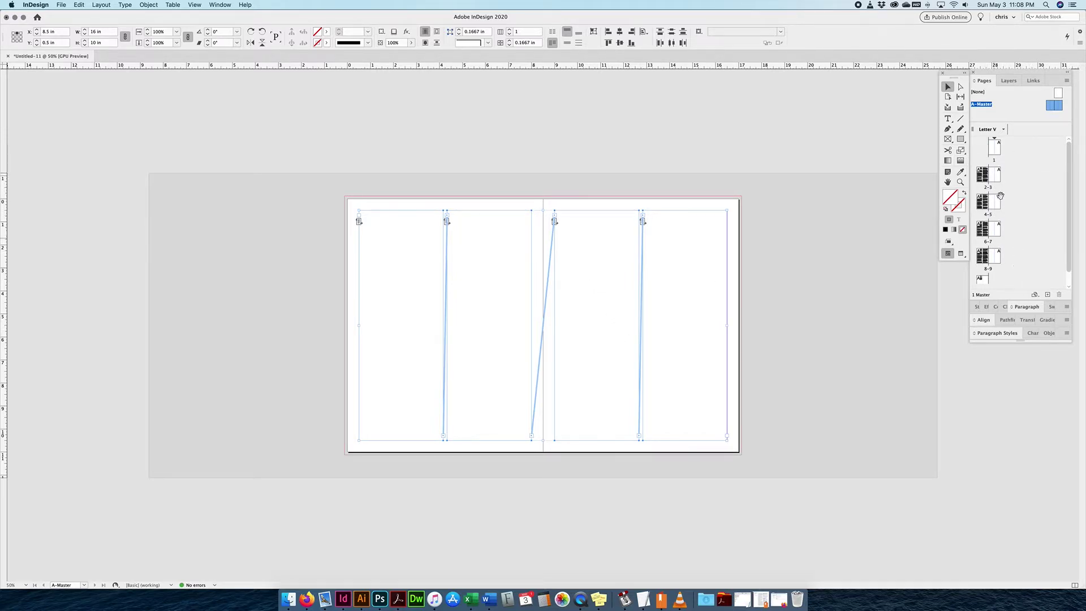
{"action": "left_click", "coordinate": [770, 311]}
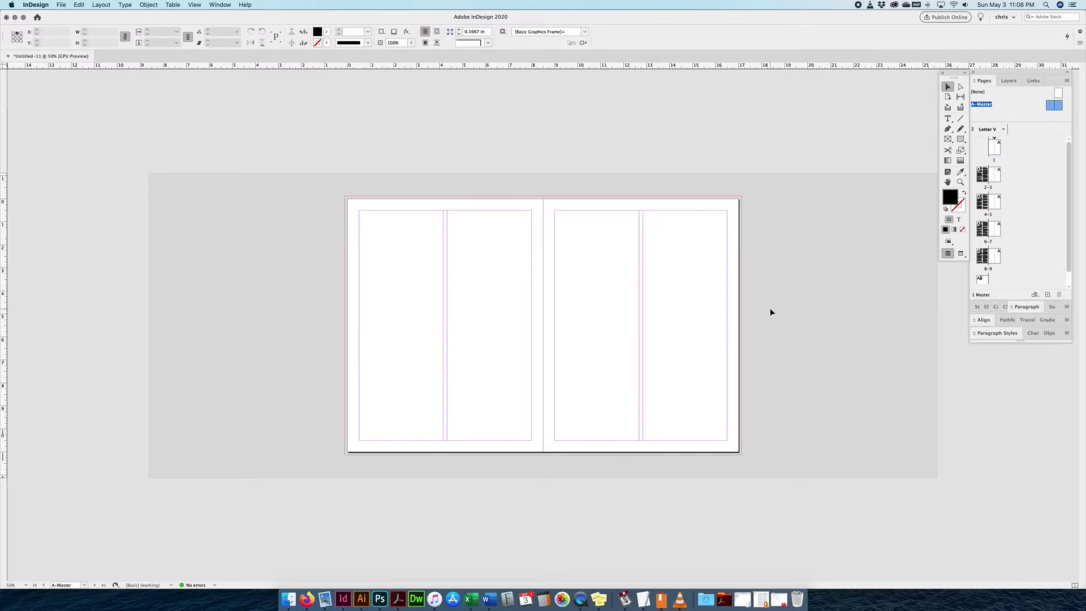
Step: Delete the two added frames from the right master page and move the second original frame back to its first column
{"action": "left_click_drag", "start_coordinate": [758, 269], "coordinate": [596, 338]}
{"action": "key", "text": "super+shift+a"}
{"action": "left_click_drag", "start_coordinate": [759, 269], "coordinate": [588, 339]}
{"action": "left_click", "coordinate": [483, 290]}
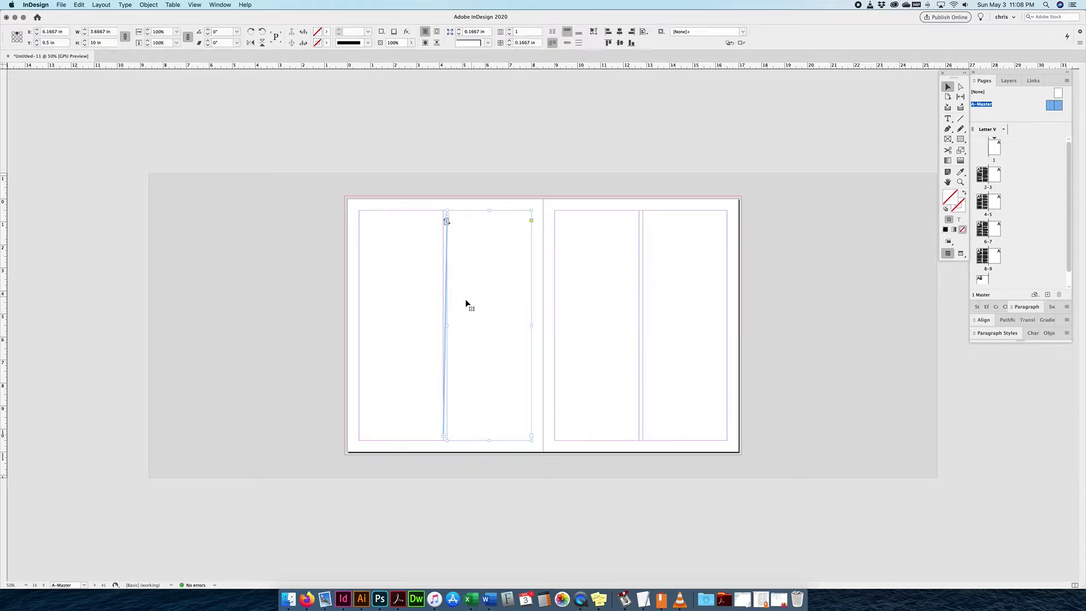
{"action": "left_click_drag", "start_coordinate": [466, 304], "coordinate": [574, 305]}
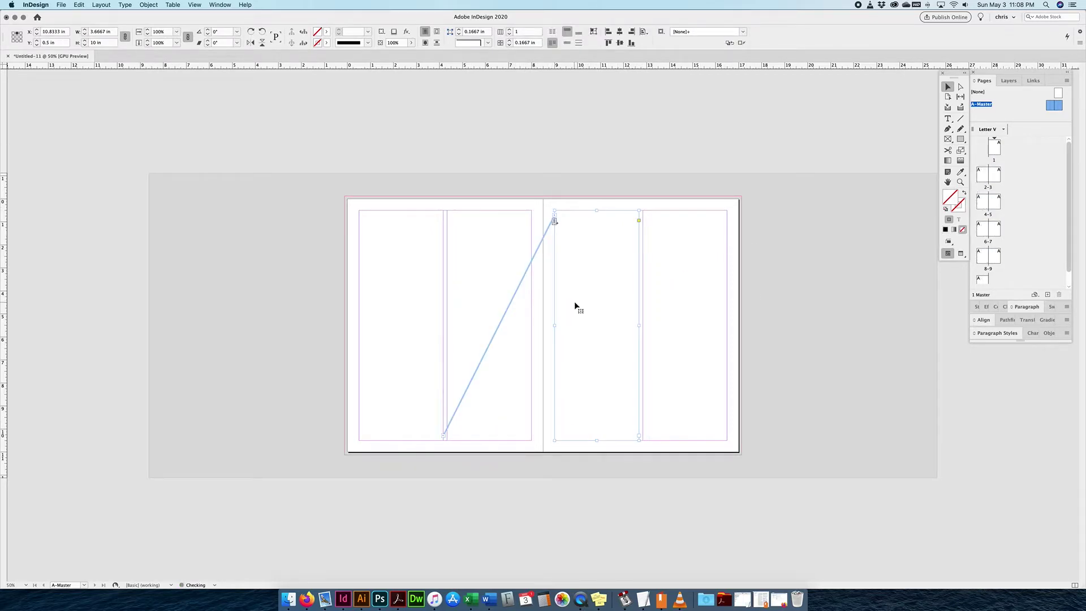
Step: Widen the text frames on both master pages to span both columns, 7.5 in wide
{"action": "left_click", "coordinate": [445, 295]}
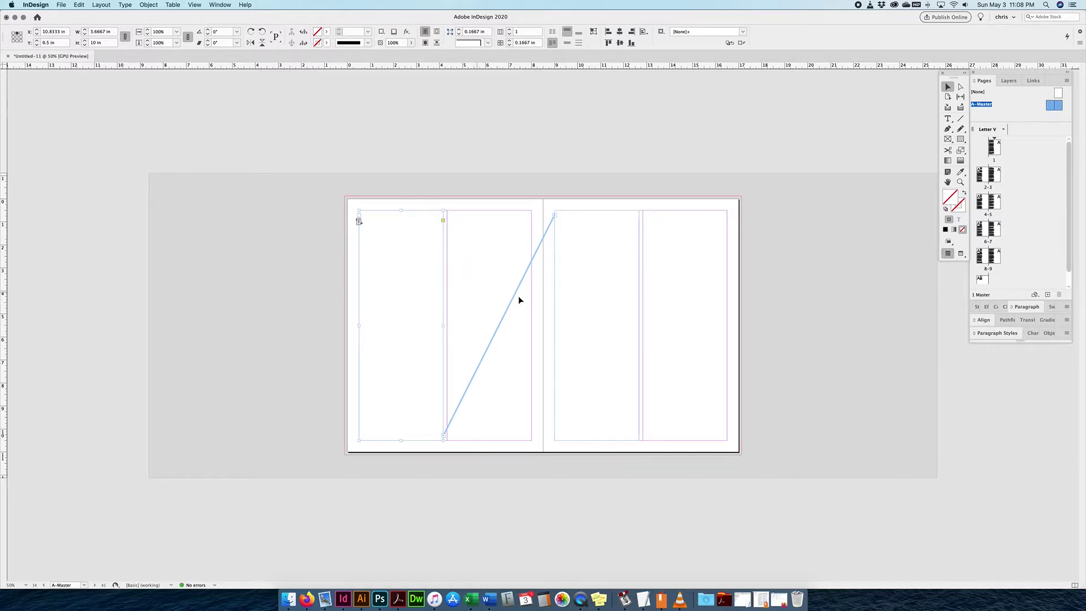
{"action": "left_click_drag", "start_coordinate": [443, 325], "coordinate": [529, 325]}
{"action": "left_click", "coordinate": [618, 331]}
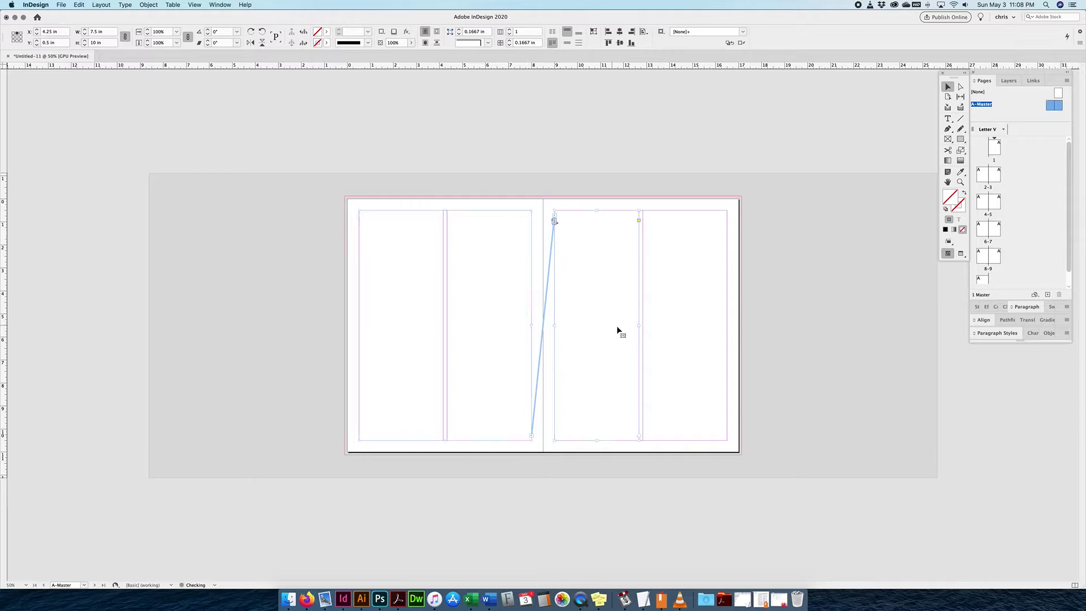
{"action": "left_click_drag", "start_coordinate": [639, 325], "coordinate": [727, 325]}
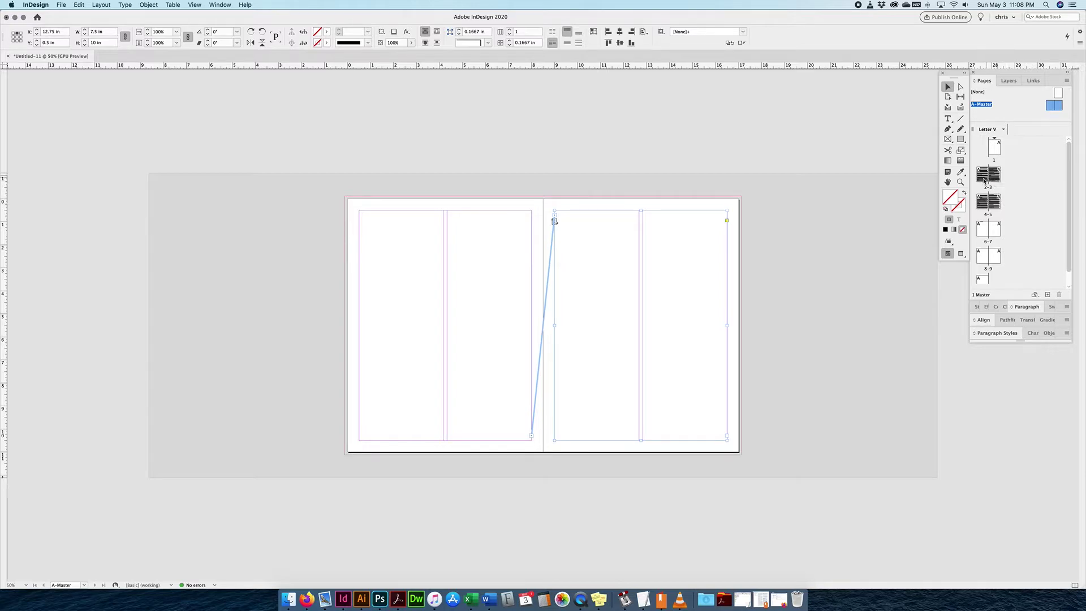
Step: Set the text frames on both master pages to two text columns through Text Frame Options
{"action": "left_click", "coordinate": [408, 320]}
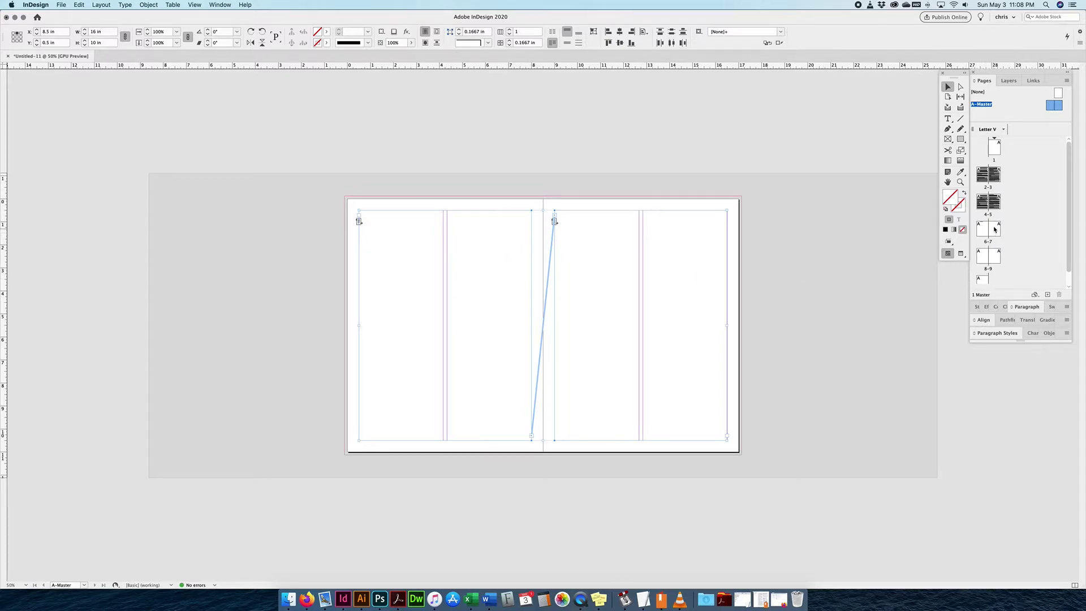
{"action": "scroll", "coordinate": [980, 252], "scroll_direction": "down", "scroll_amount": 1}
{"action": "scroll", "coordinate": [979, 252], "scroll_direction": "up", "scroll_amount": 1}
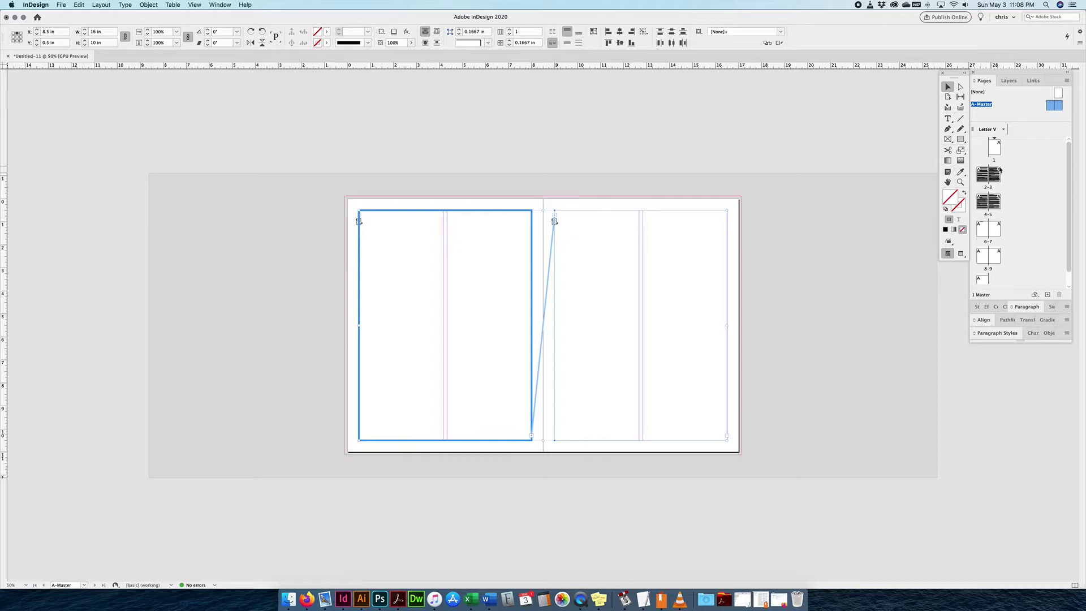
{"action": "left_click", "coordinate": [383, 235]}
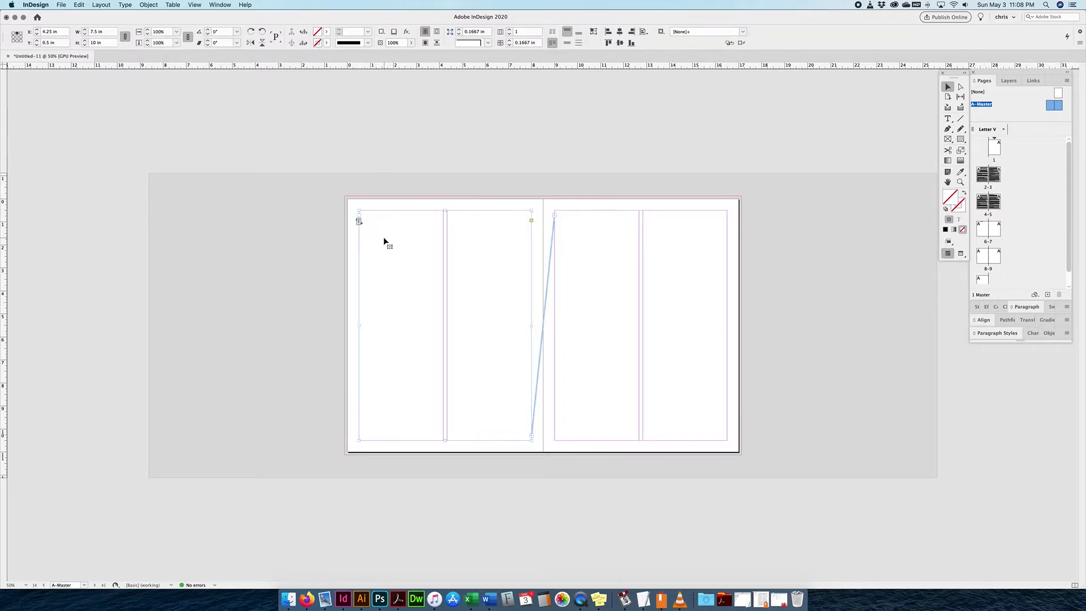
{"action": "left_click", "coordinate": [572, 263], "text": "shift"}
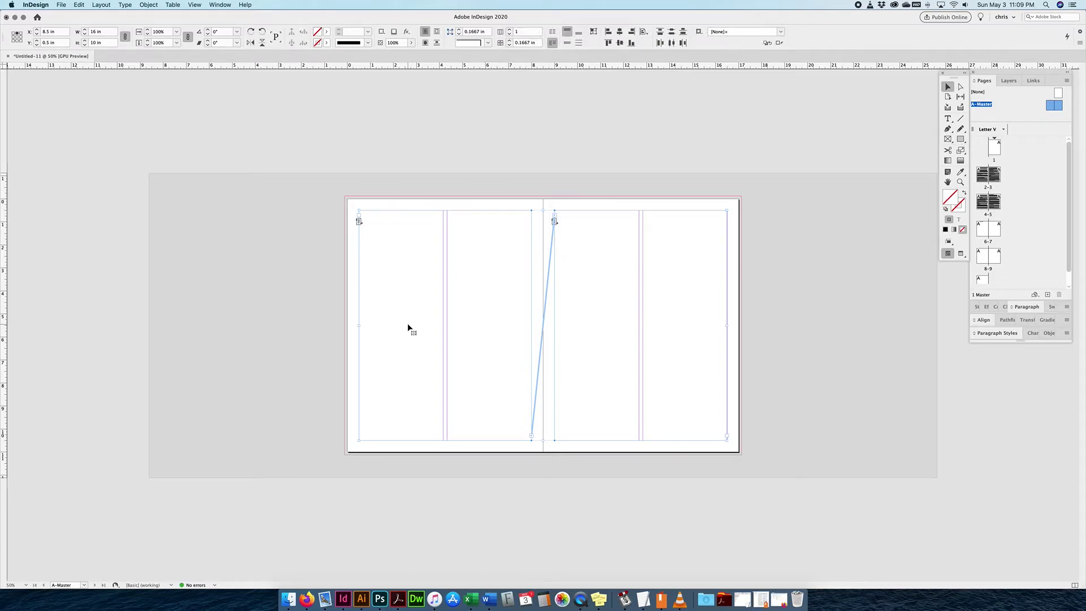
{"action": "right_click", "coordinate": [505, 309]}
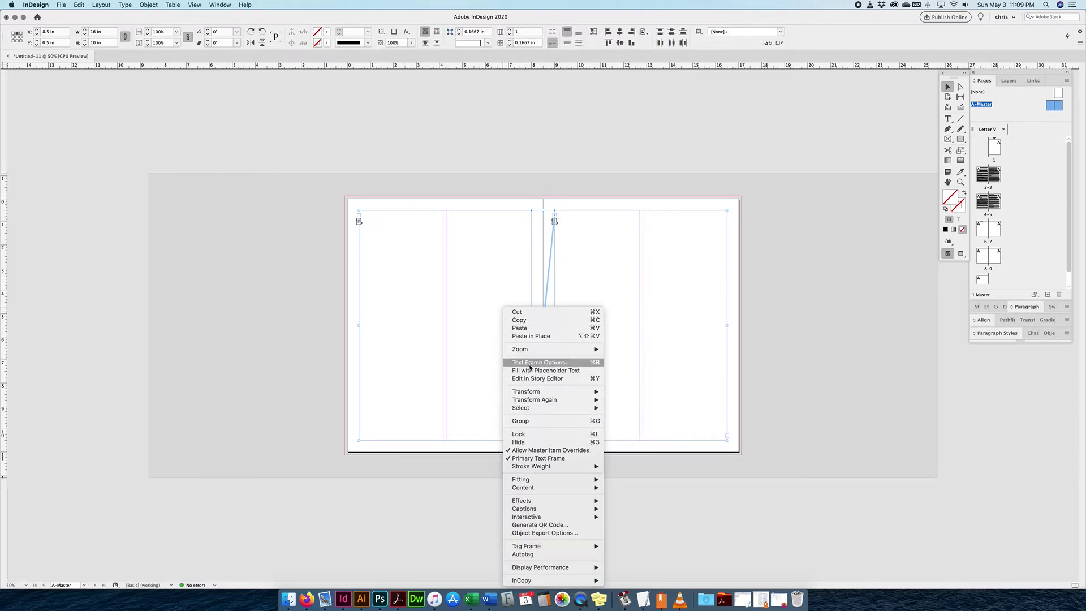
{"action": "left_click", "coordinate": [149, 5]}
{"action": "left_click", "coordinate": [149, 4]}
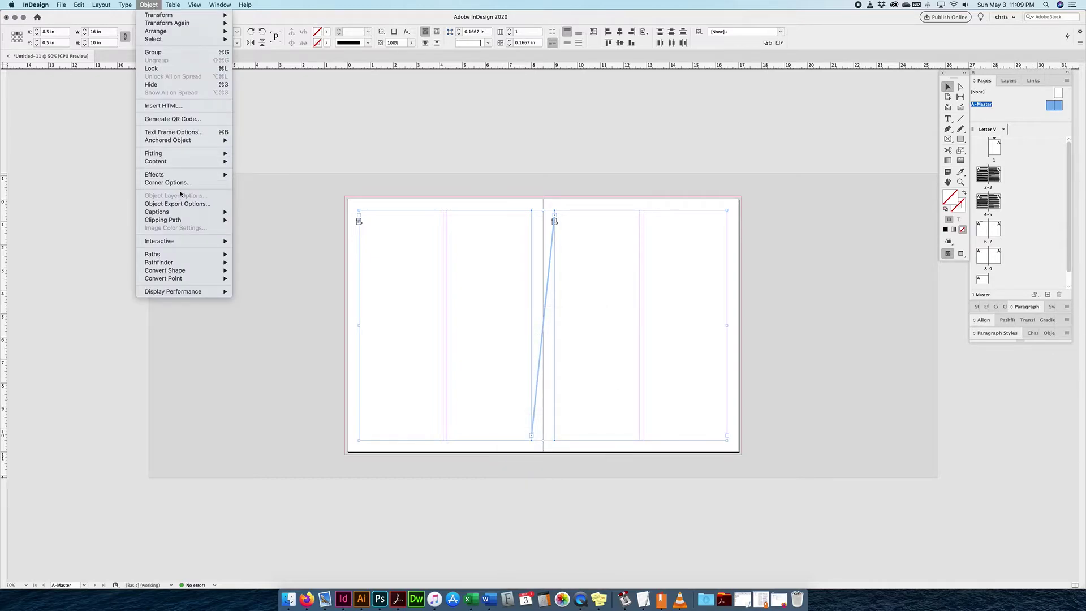
{"action": "left_click", "coordinate": [173, 132]}
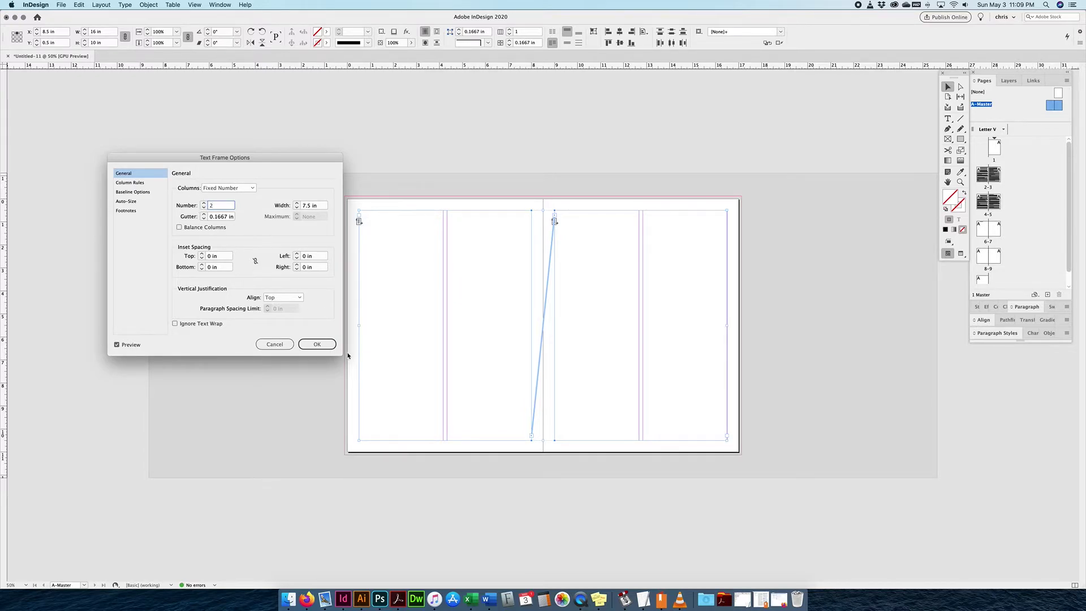
{"action": "left_click", "coordinate": [325, 344]}
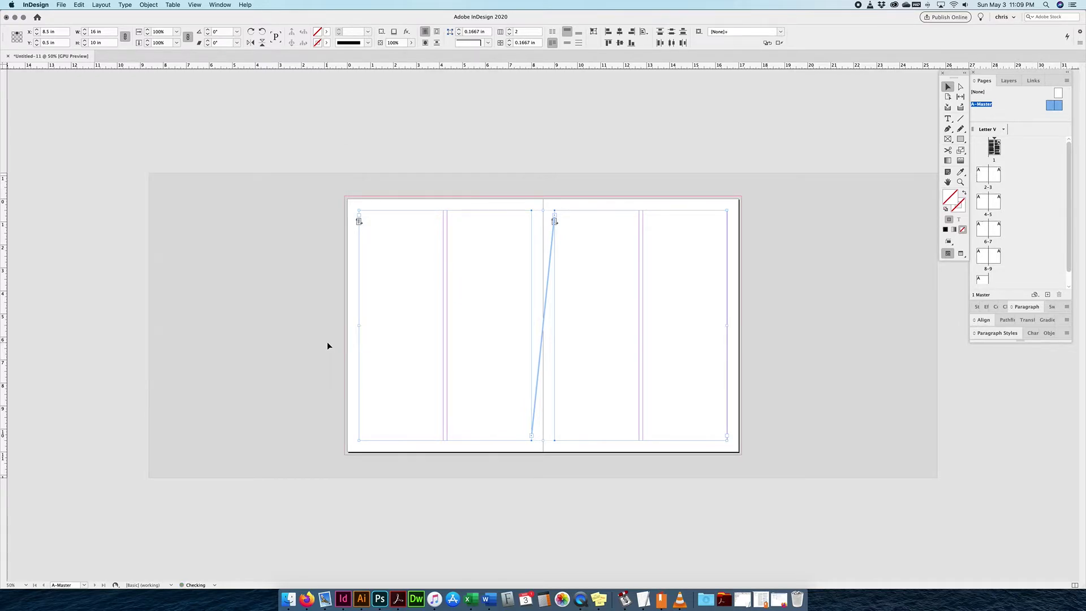
Step: Go to page 1 and examine how the text flows through the two-column frames on the following spreads
{"action": "left_click", "coordinate": [826, 292]}
{"action": "left_click", "coordinate": [440, 284]}
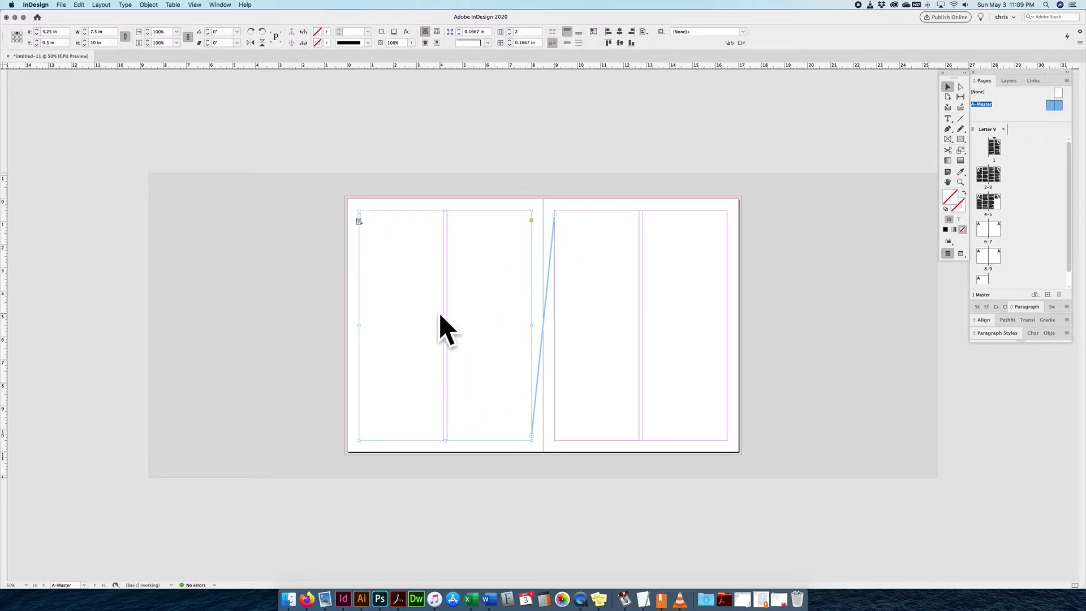
{"action": "double_click", "coordinate": [994, 150]}
{"action": "left_click", "coordinate": [618, 251]}
{"action": "scroll", "coordinate": [681, 243], "scroll_direction": "down", "scroll_amount": 5}
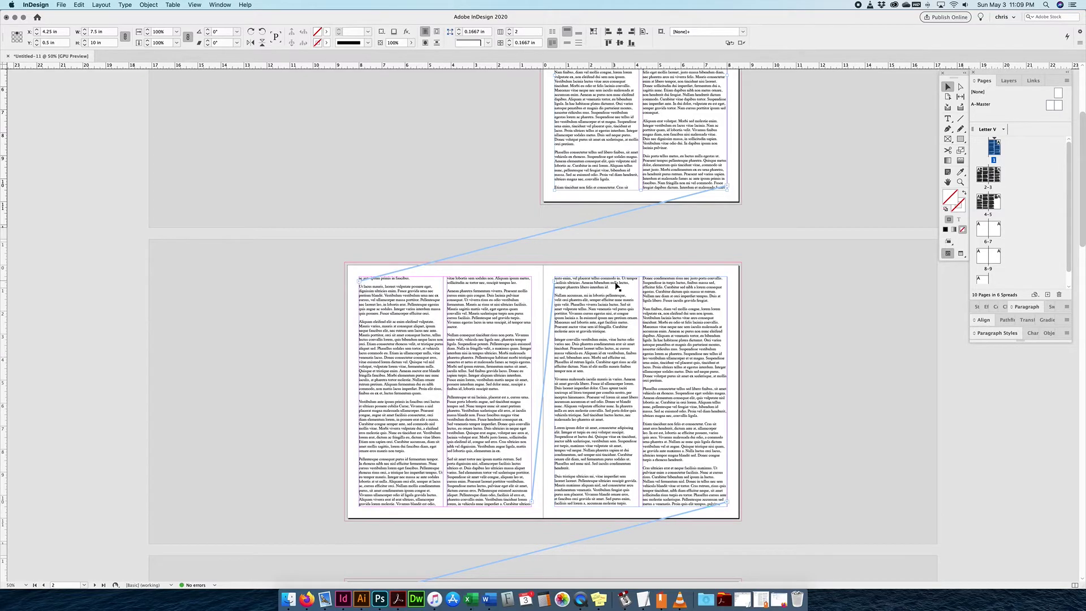
{"action": "scroll", "coordinate": [622, 282], "scroll_direction": "down", "scroll_amount": 10}
{"action": "scroll", "coordinate": [547, 287], "scroll_direction": "down", "scroll_amount": 10}
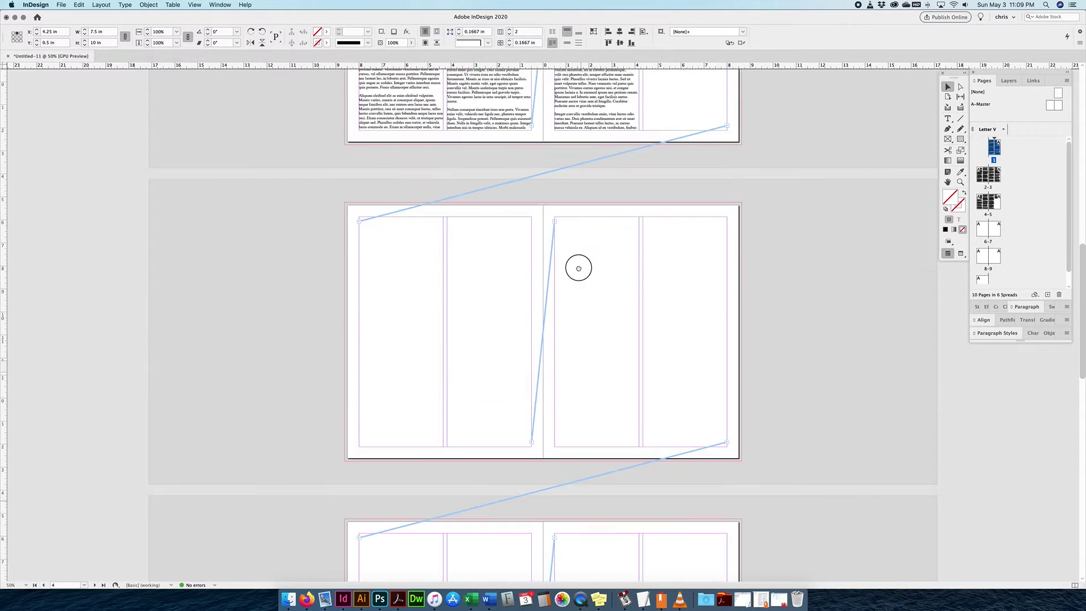
{"action": "scroll", "coordinate": [497, 303], "scroll_direction": "up", "scroll_amount": 10}
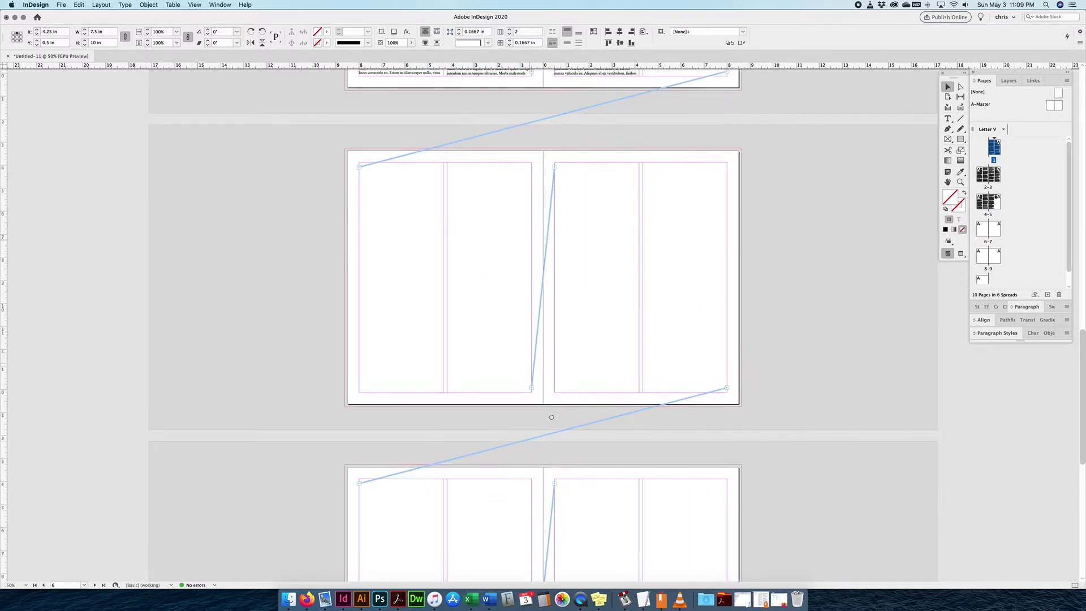
Step: Copy the whole story and paste it at the end of the existing text on page 5
{"action": "double_click", "coordinate": [595, 279]}
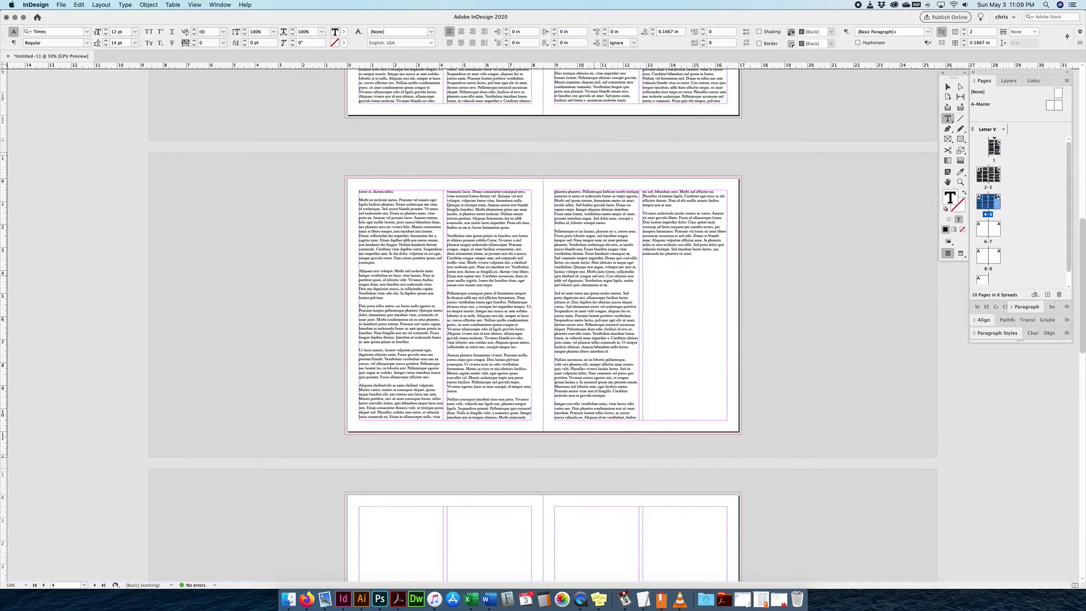
{"action": "key", "text": "super+a"}
{"action": "left_click", "coordinate": [672, 278]}
{"action": "key", "text": "super+v"}
{"action": "scroll", "coordinate": [656, 361], "scroll_direction": "down", "scroll_amount": 2}
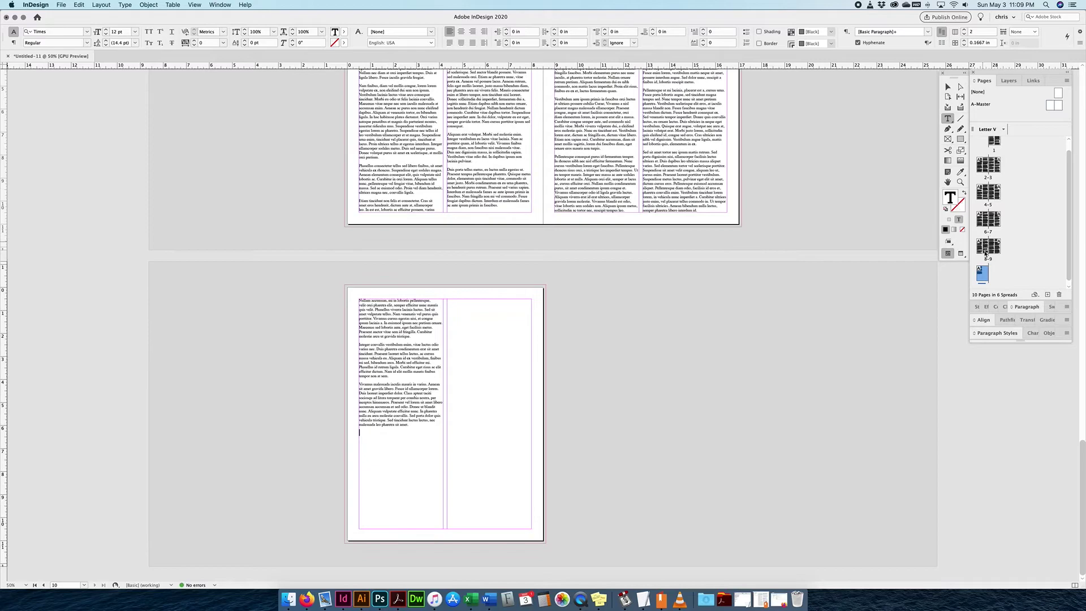
Step: Lengthen the Pages panel to show all pages and review the text threads back through the spreads with the Selection tool
{"action": "scroll", "coordinate": [576, 299], "scroll_direction": "up", "scroll_amount": 3}
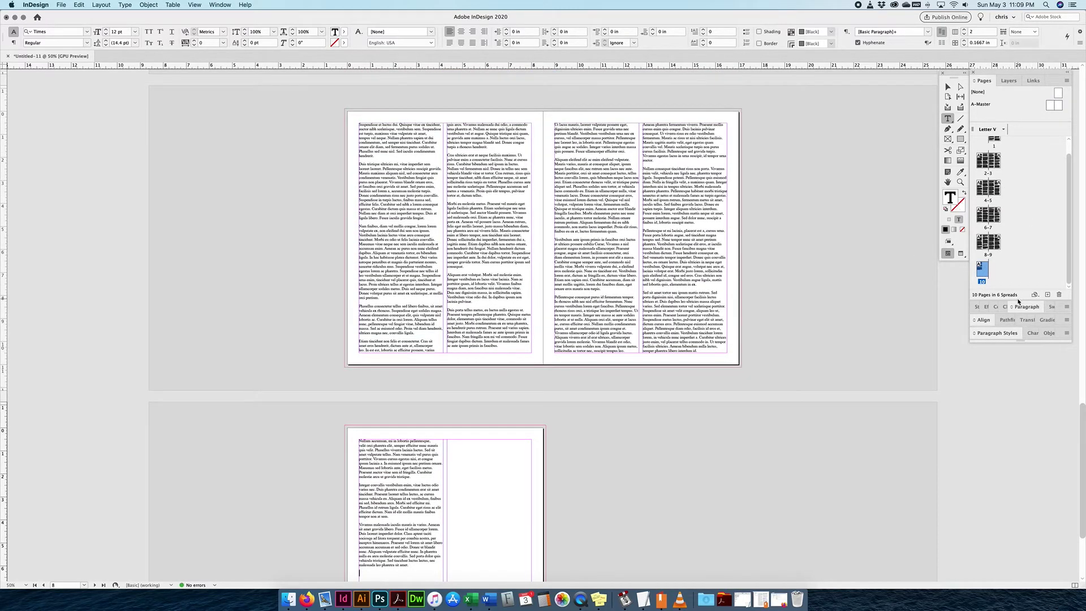
{"action": "left_click_drag", "start_coordinate": [1018, 300], "coordinate": [1018, 478]}
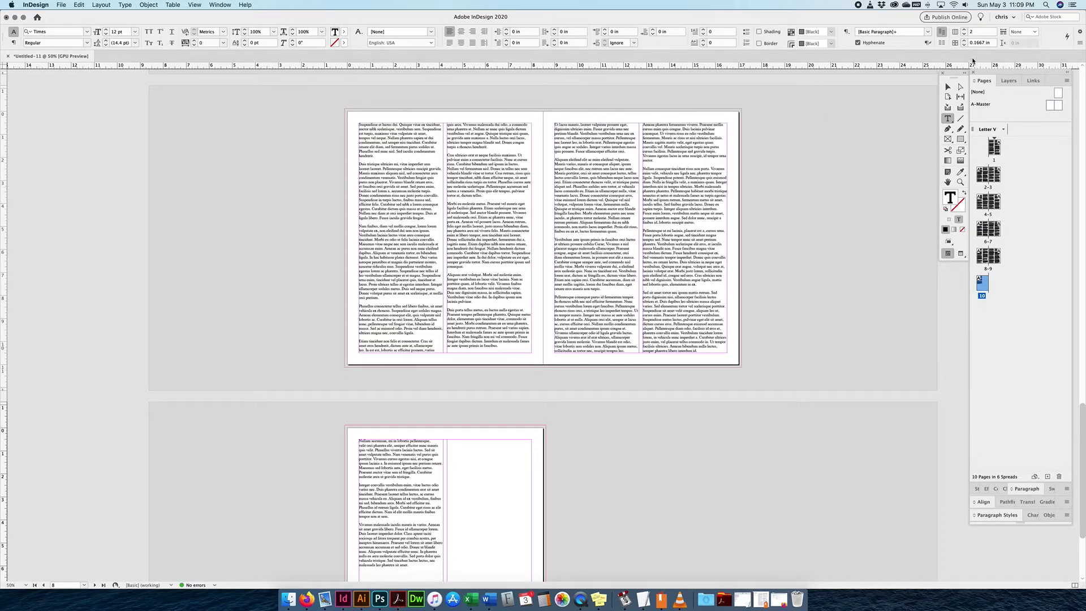
{"action": "left_click", "coordinate": [946, 86]}
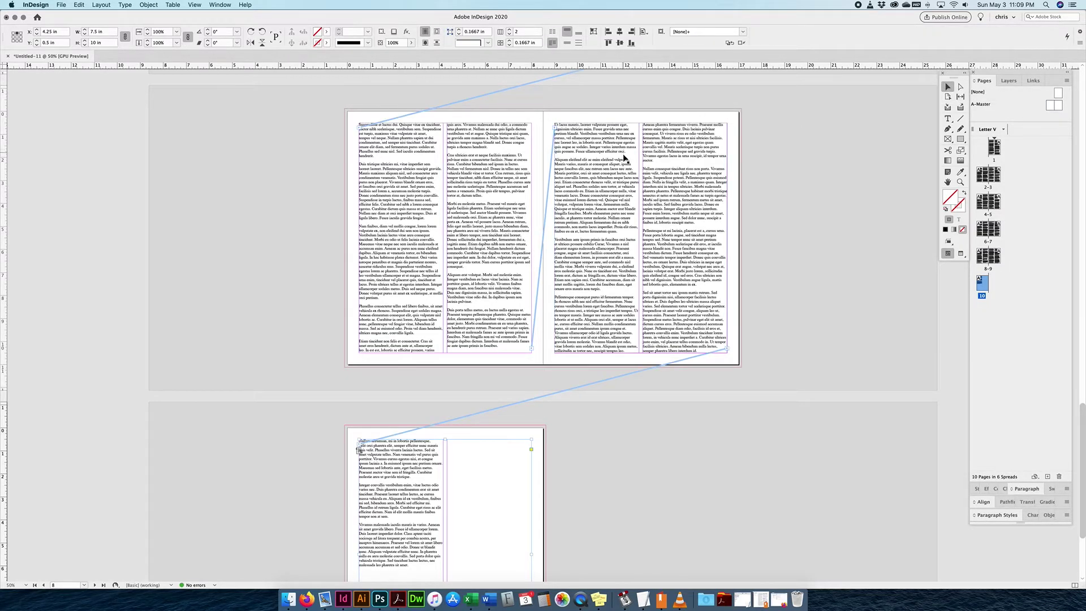
{"action": "scroll", "coordinate": [624, 156], "scroll_direction": "up", "scroll_amount": 10}
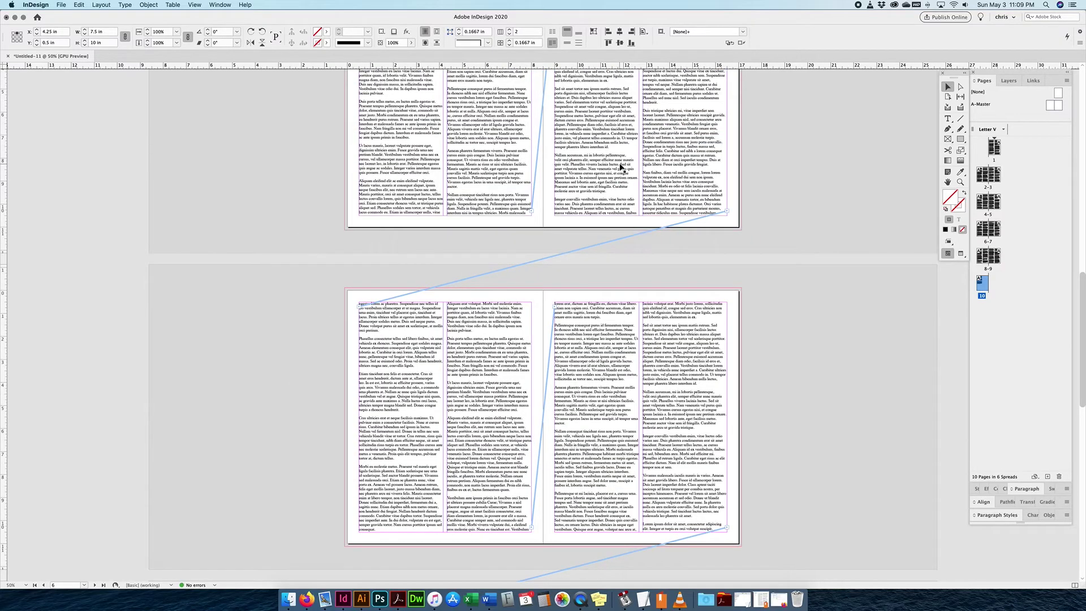
{"action": "scroll", "coordinate": [621, 167], "scroll_direction": "up", "scroll_amount": 10}
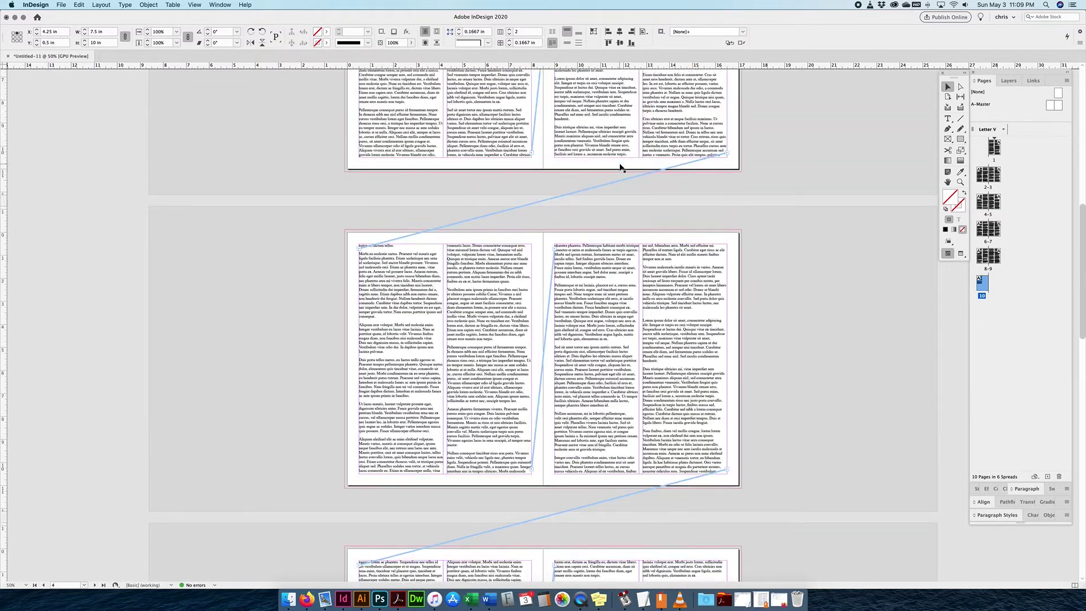
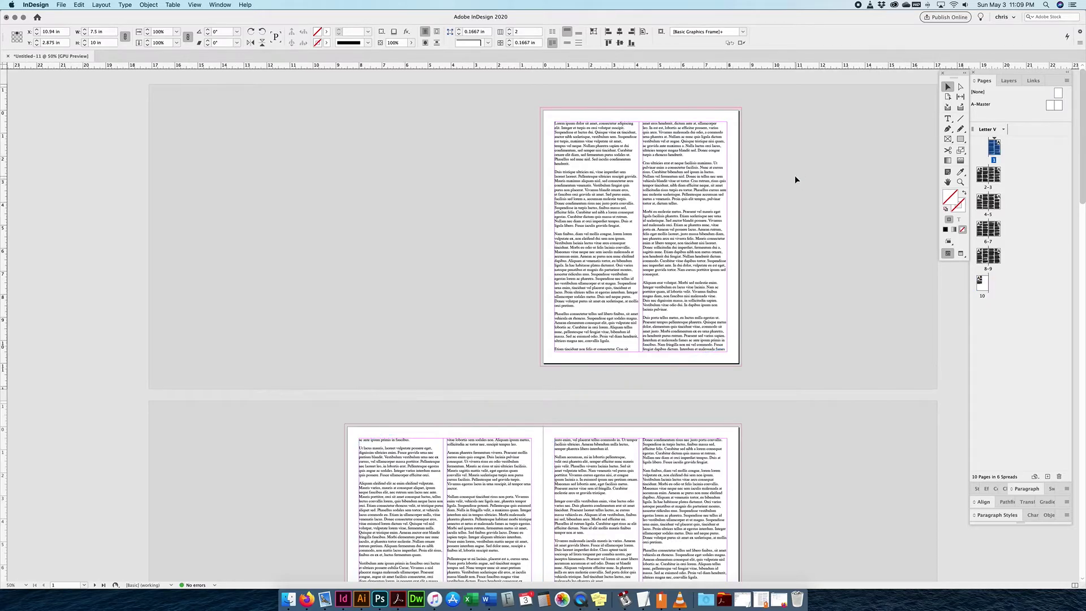
Step: Close the document without saving and create a new facing-pages letter document in inches with Primary Text Frame off
{"action": "key", "text": "super+w"}
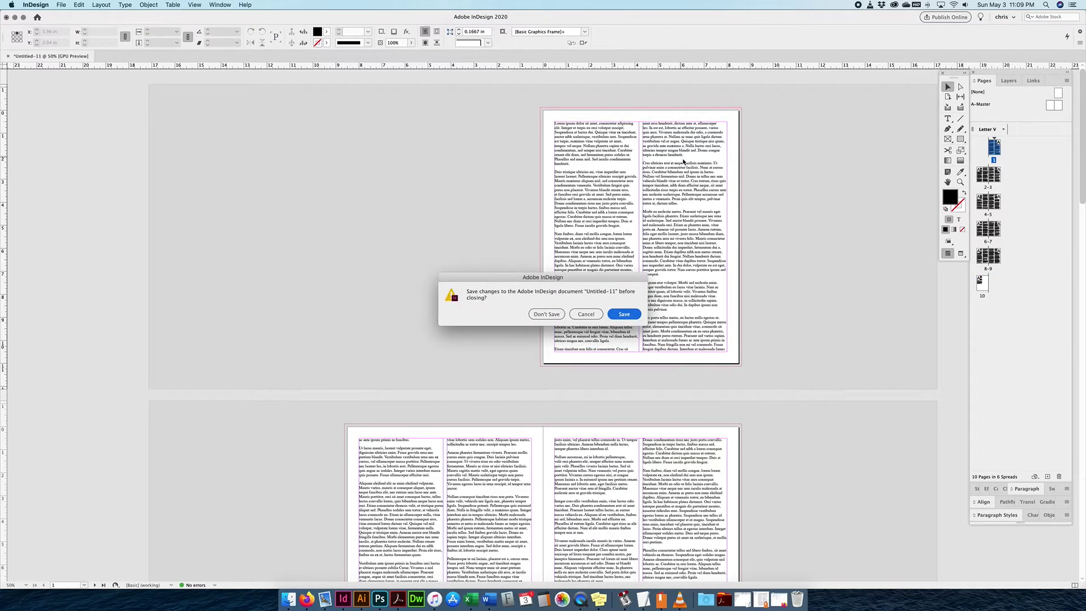
{"action": "left_click", "coordinate": [547, 313]}
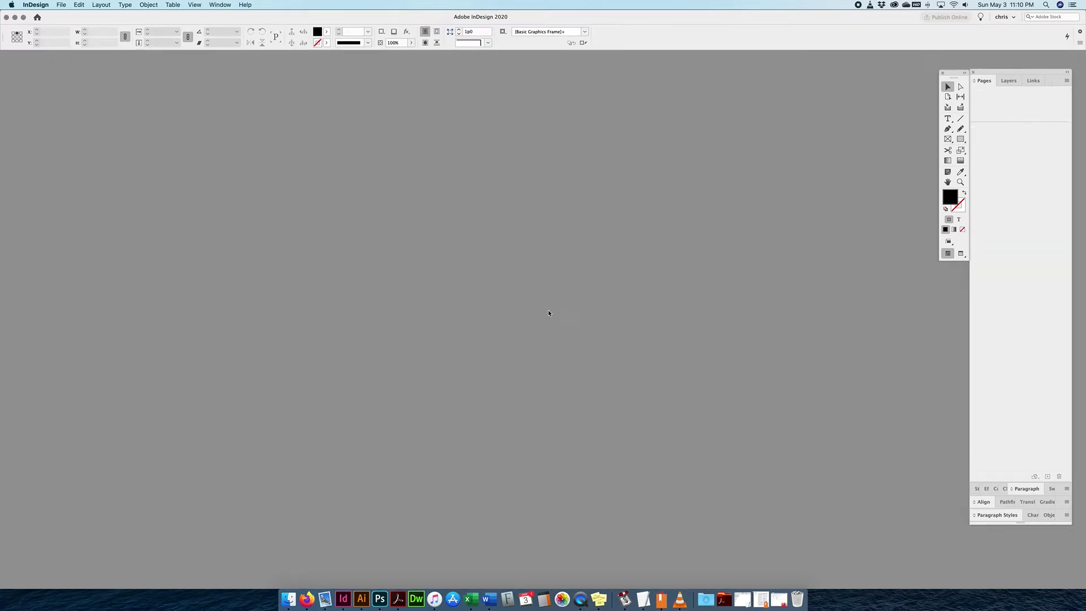
{"action": "key", "text": "super+n"}
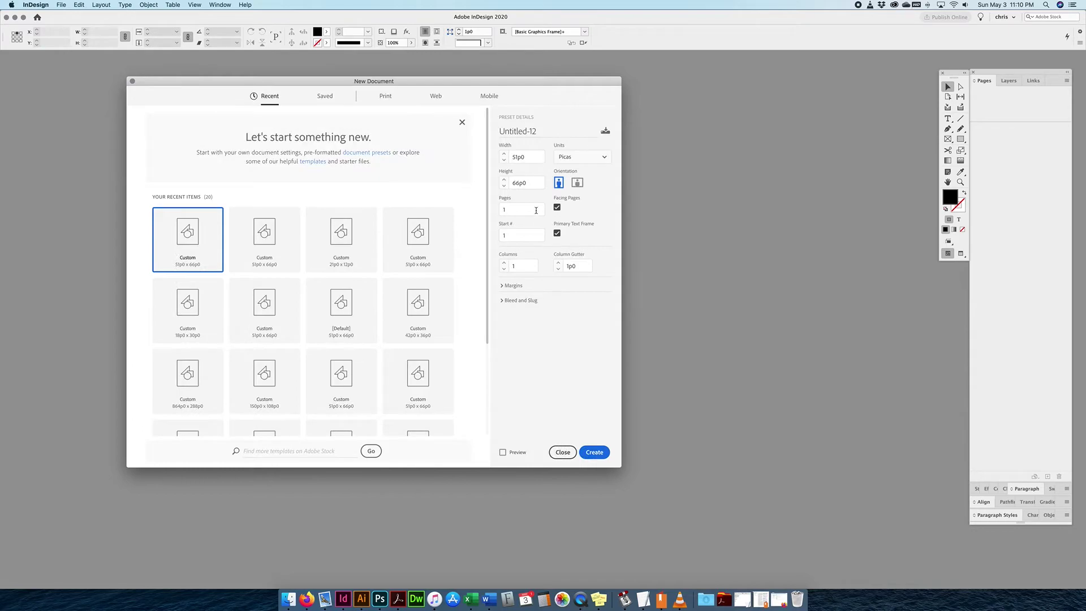
{"action": "left_click", "coordinate": [569, 161]}
{"action": "left_click", "coordinate": [574, 197]}
{"action": "left_click", "coordinate": [557, 233]}
{"action": "left_click", "coordinate": [593, 453]}
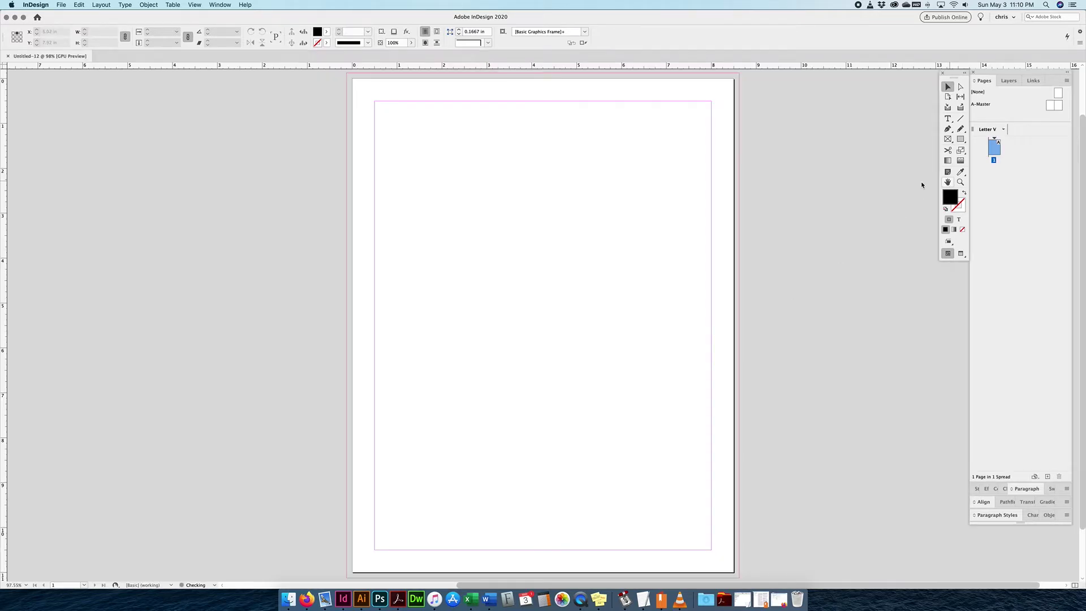
Step: Check page 1 of the new document for any selectable text frame
{"action": "left_click_drag", "start_coordinate": [773, 181], "coordinate": [494, 315]}
{"action": "left_click_drag", "start_coordinate": [312, 307], "coordinate": [513, 321]}
{"action": "key", "text": "super+minus"}
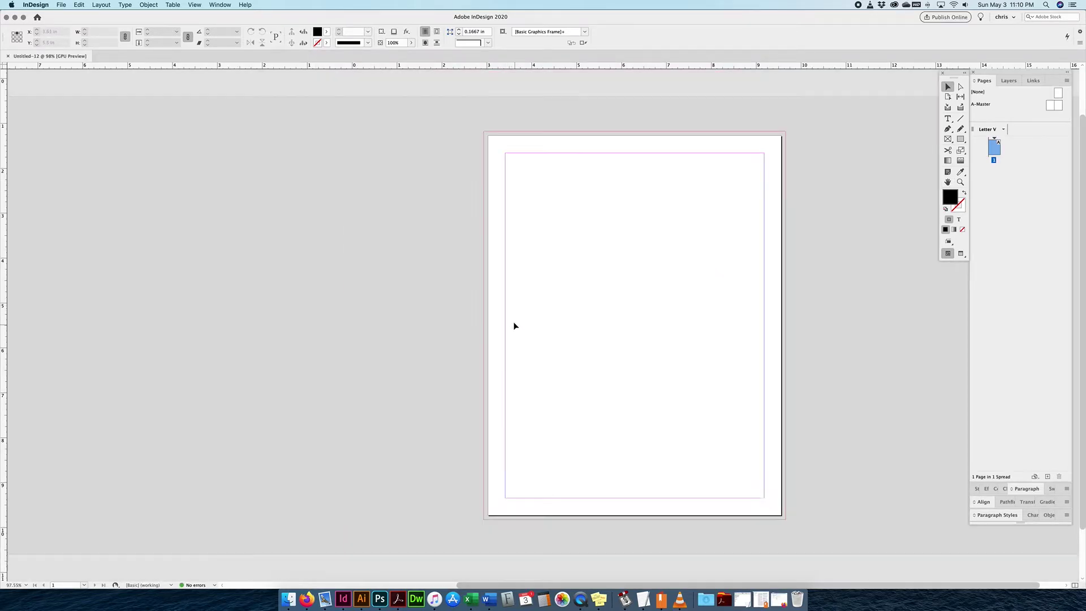
{"action": "left_click_drag", "start_coordinate": [808, 258], "coordinate": [458, 368]}
{"action": "left_click_drag", "start_coordinate": [846, 311], "coordinate": [376, 367]}
{"action": "left_click_drag", "start_coordinate": [374, 358], "coordinate": [892, 394]}
Step: Set the A-Master spread to 2 columns with 0.75 in margins on all sides
{"action": "double_click", "coordinate": [981, 104]}
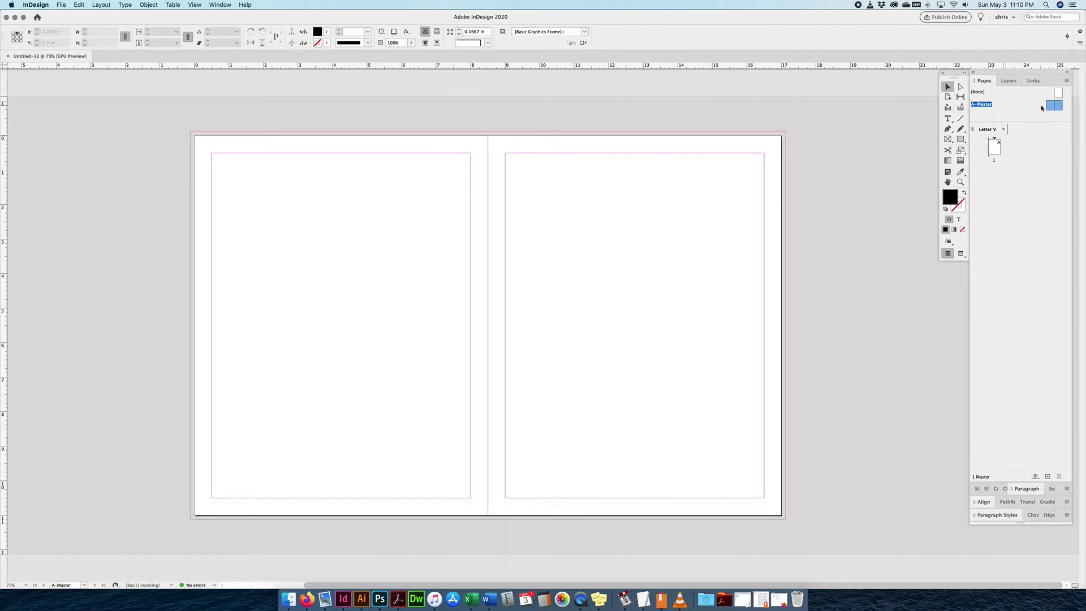
{"action": "left_click", "coordinate": [101, 5]}
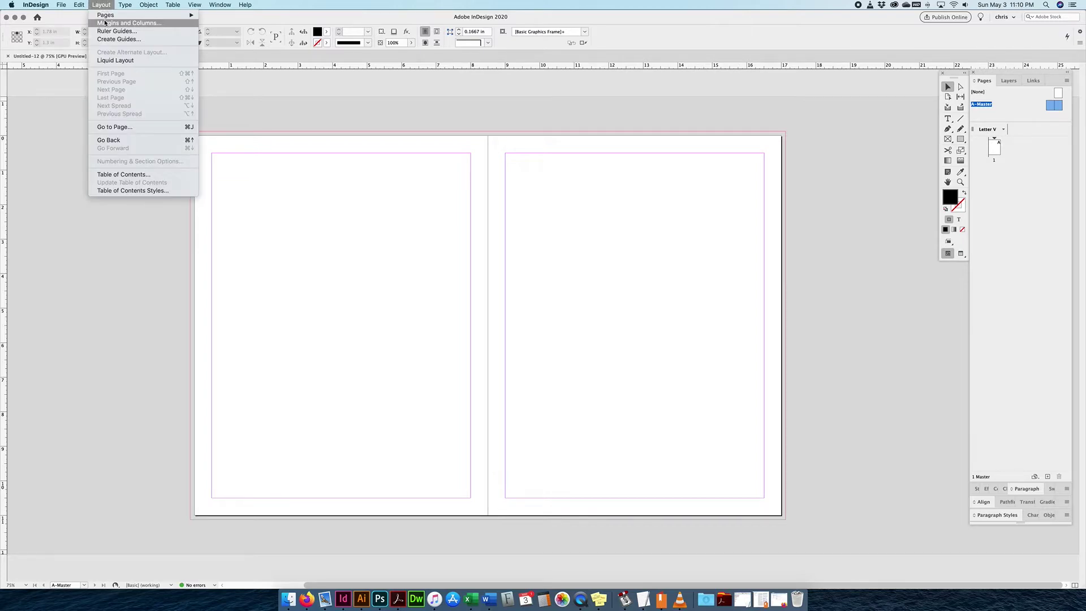
{"action": "left_click", "coordinate": [113, 24]}
{"action": "left_click", "coordinate": [482, 299]}
{"action": "type", "text": "2"}
{"action": "left_click", "coordinate": [493, 252]}
{"action": "key", "text": "Up"}
{"action": "key", "text": "Up"}
{"action": "key", "text": "Up"}
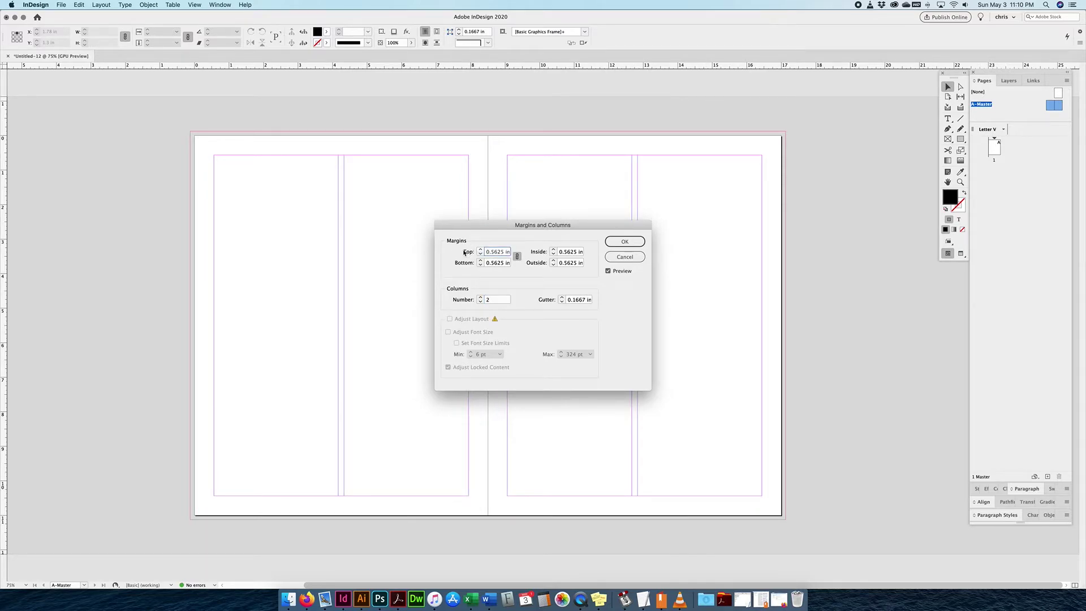
{"action": "key", "text": "Up"}
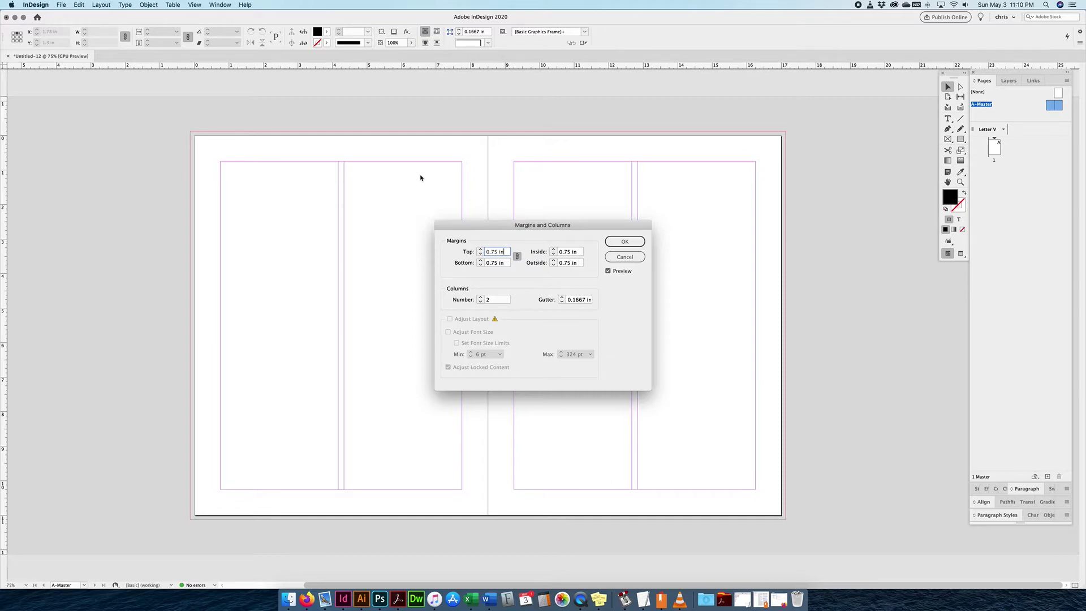
{"action": "left_click", "coordinate": [634, 241]}
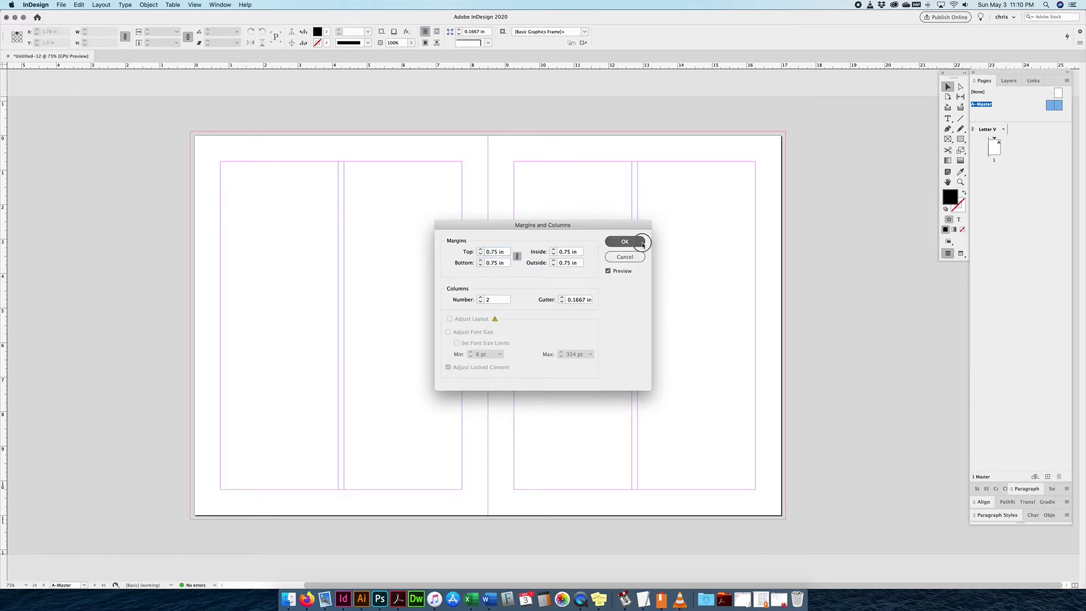
Step: Draw a text frame about 3.33 in wide and 9.5 in high in the left master page's first column
{"action": "left_click", "coordinate": [947, 118]}
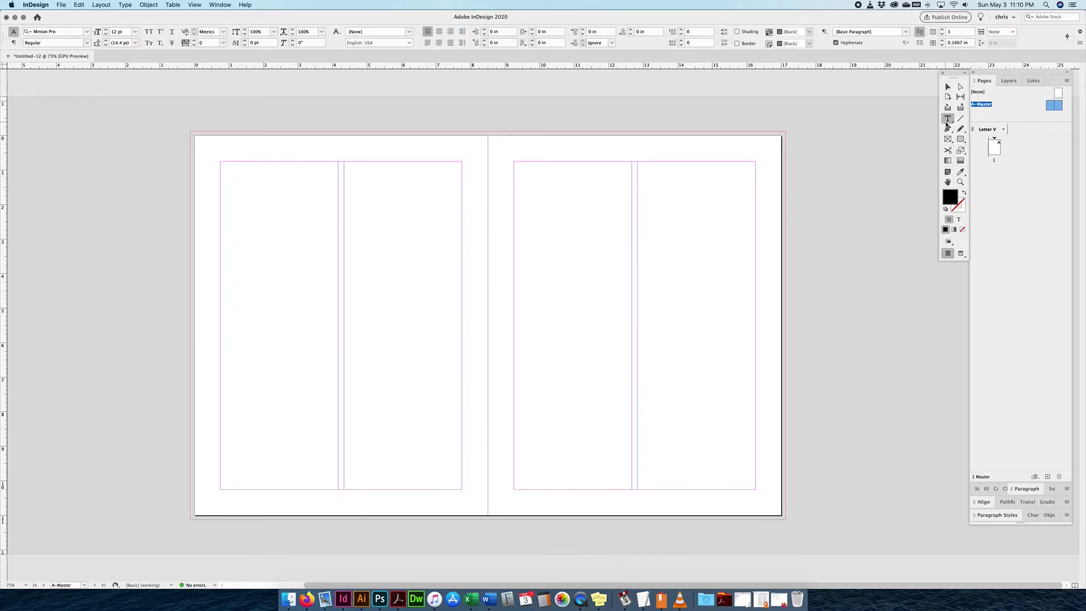
{"action": "left_click_drag", "start_coordinate": [221, 162], "coordinate": [338, 492]}
{"action": "left_click", "coordinate": [947, 88]}
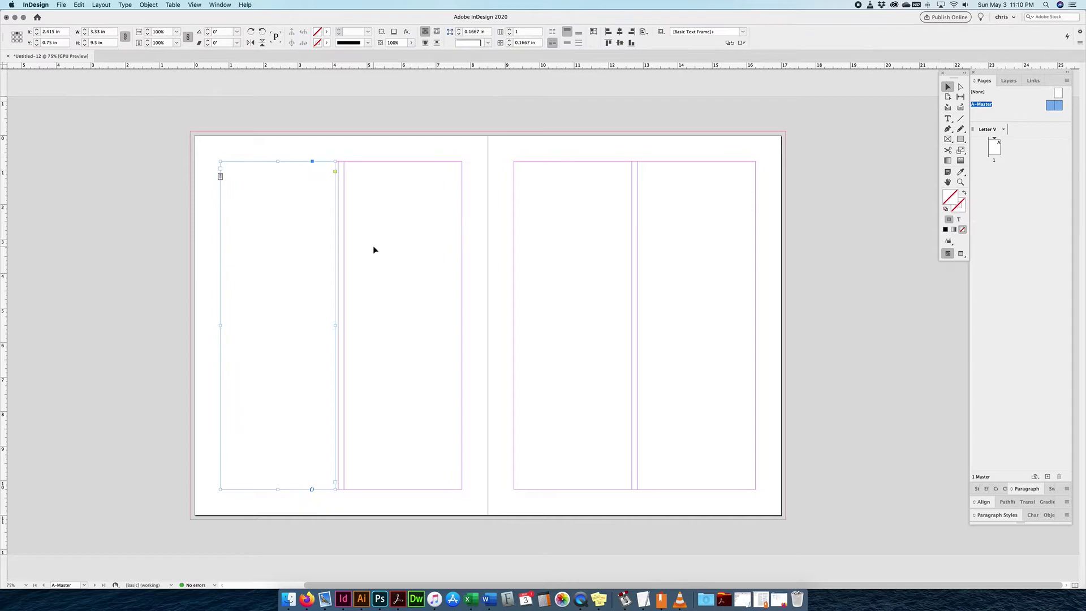
Step: Inspect the gap between the first text frame and the column guide on the master, and check page 1
{"action": "left_click", "coordinate": [354, 236]}
{"action": "left_click", "coordinate": [304, 295]}
{"action": "key", "text": "cmd+2"}
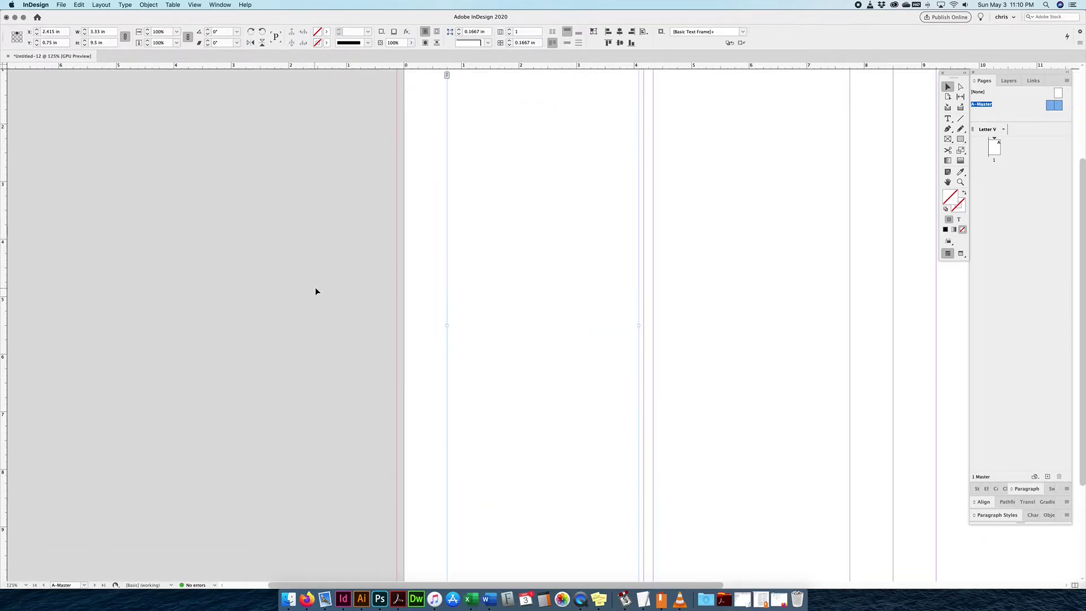
{"action": "scroll", "coordinate": [315, 287], "scroll_direction": "right", "scroll_amount": 3}
{"action": "left_click_drag", "start_coordinate": [758, 251], "coordinate": [652, 283]}
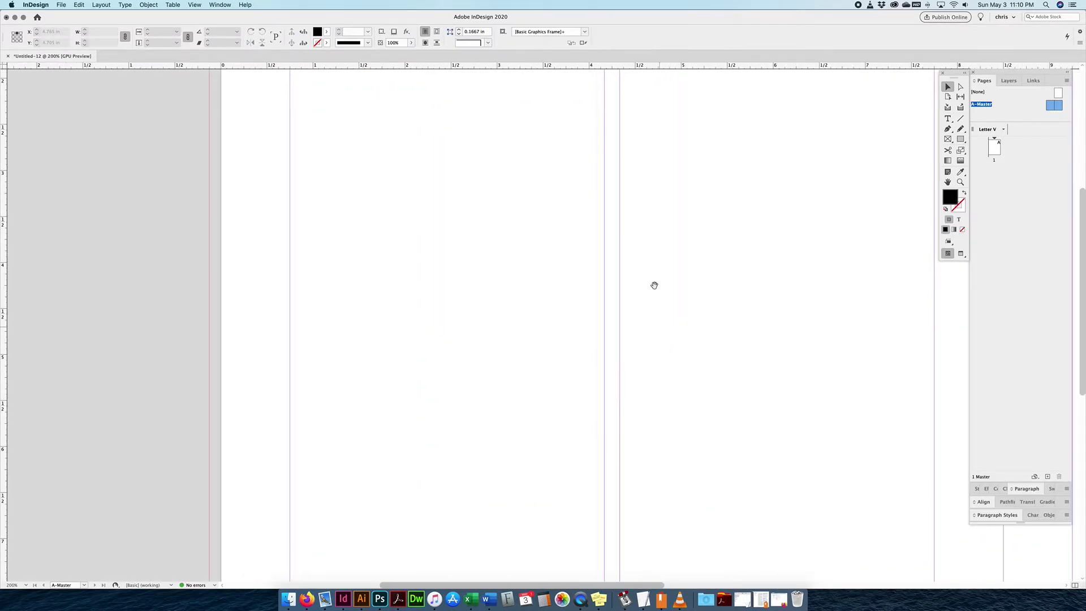
{"action": "left_click", "coordinate": [599, 260]}
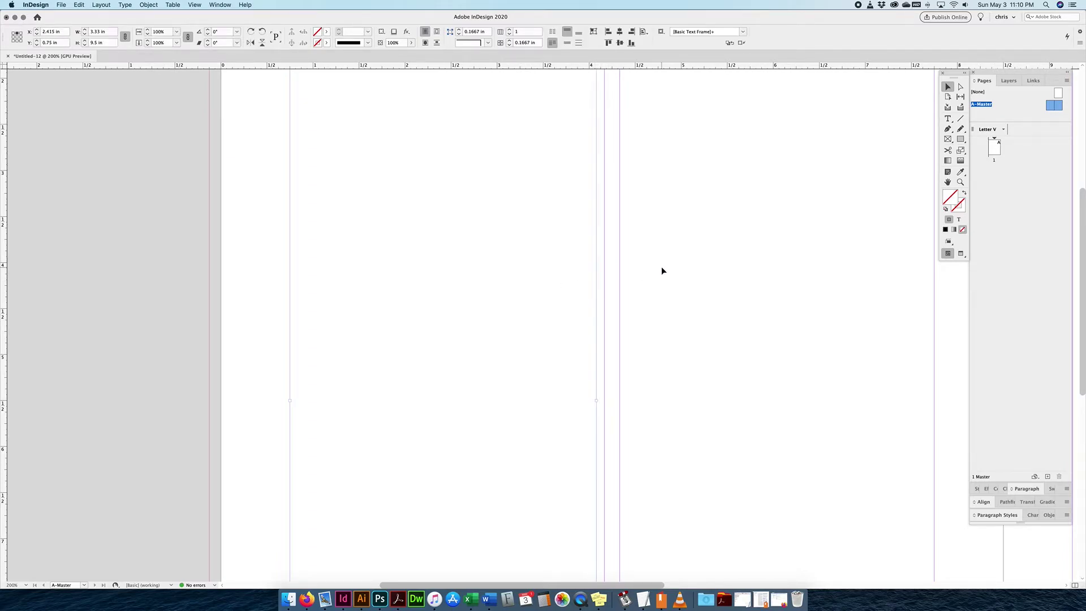
{"action": "key", "text": "super+alt+0"}
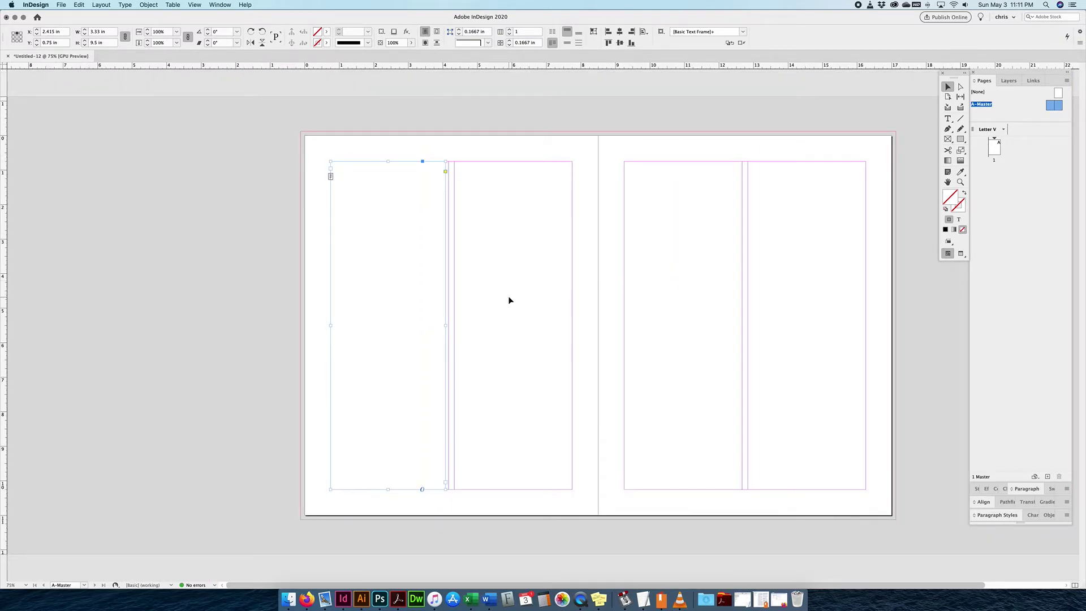
{"action": "left_click", "coordinate": [994, 150]}
{"action": "double_click", "coordinate": [994, 150]}
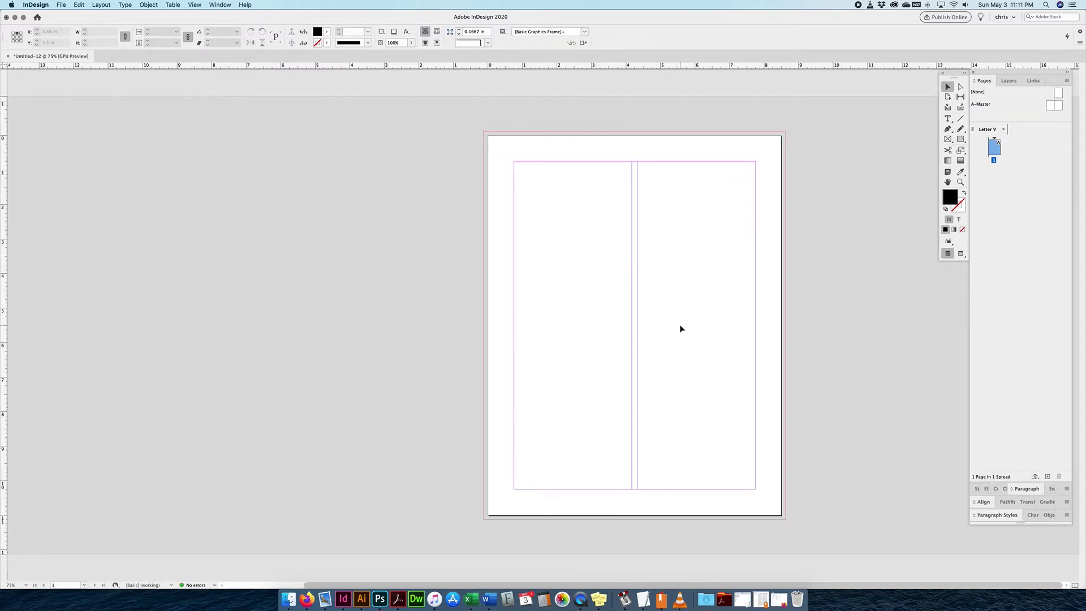
Step: Widen the A-Master's first text frame to 3.4167 in to meet the column guide and make it the master's primary text flow
{"action": "double_click", "coordinate": [984, 105]}
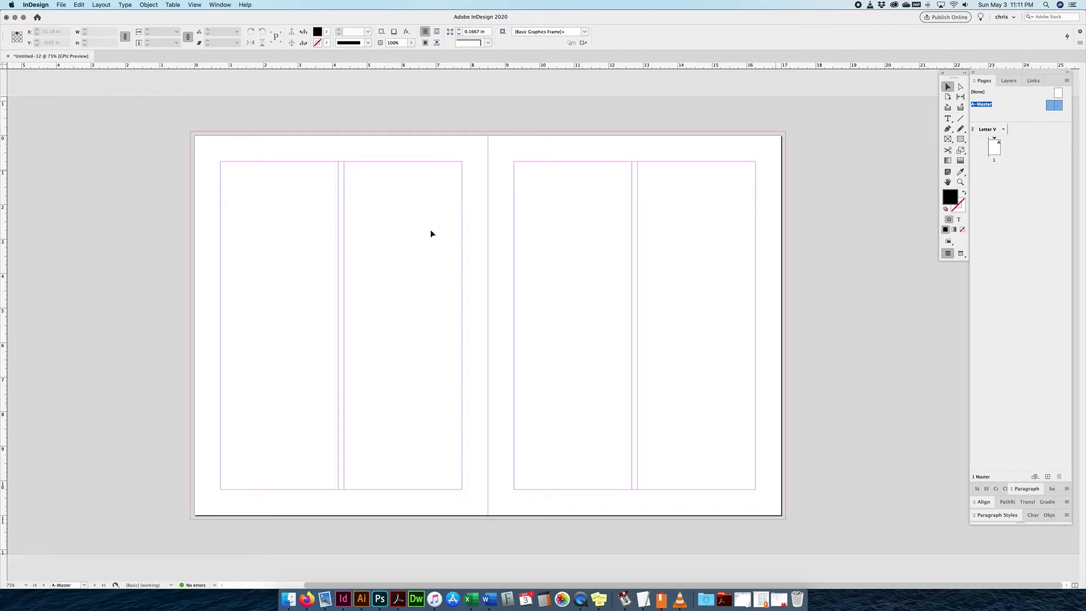
{"action": "left_click", "coordinate": [283, 238]}
{"action": "left_click_drag", "start_coordinate": [335, 325], "coordinate": [338, 325]}
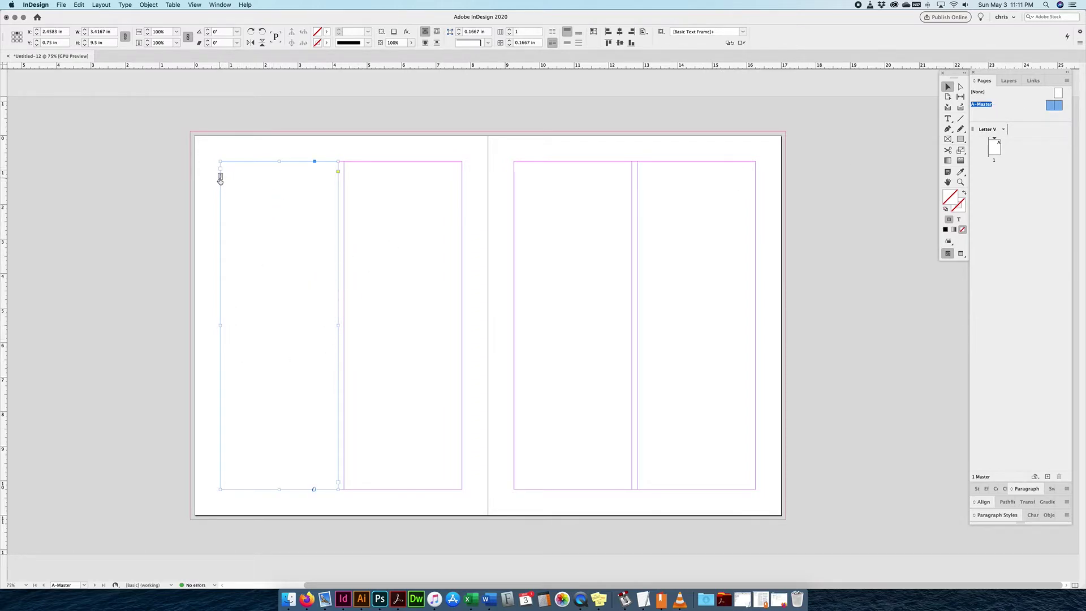
{"action": "scroll", "coordinate": [220, 179], "scroll_direction": "left", "scroll_amount": 1}
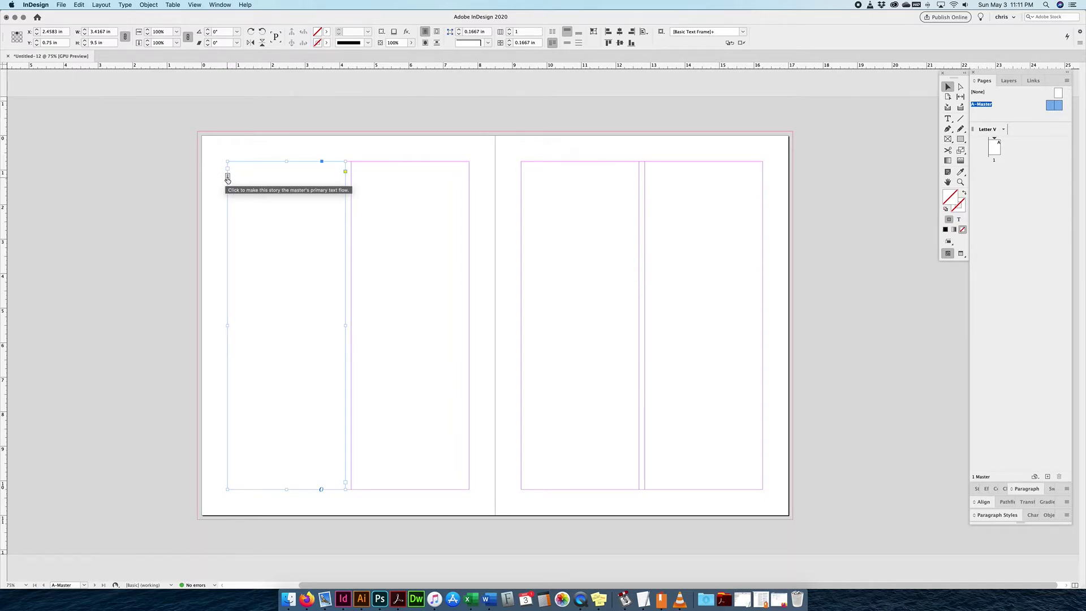
{"action": "left_click", "coordinate": [227, 177]}
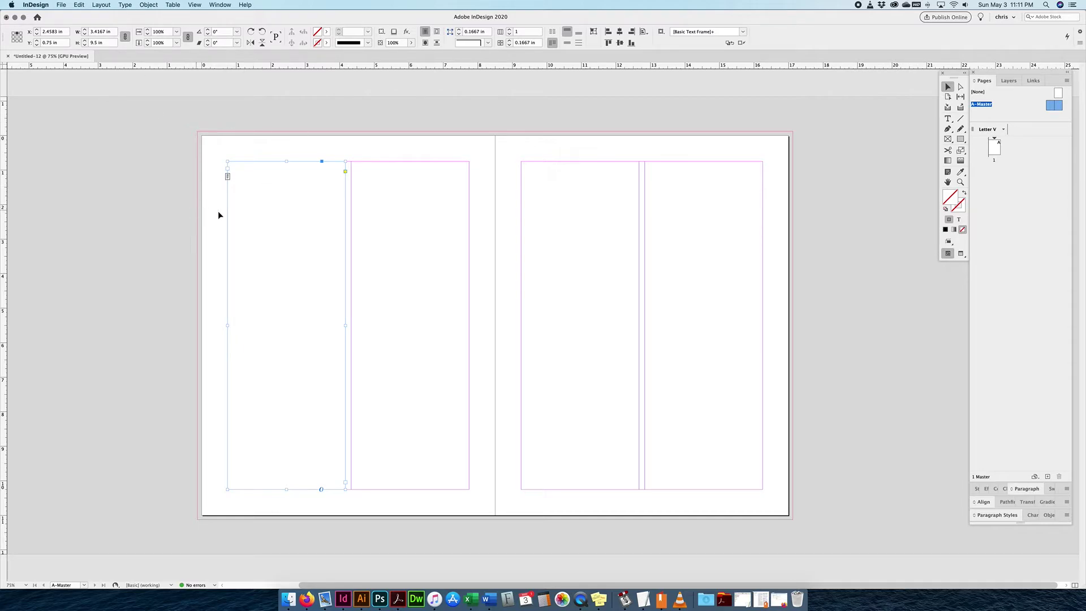
Step: Add matching text frames in the other three columns of the master spread and select all four frames
{"action": "scroll", "coordinate": [256, 232], "scroll_direction": "left", "scroll_amount": 1}
{"action": "left_click_drag", "start_coordinate": [258, 235], "coordinate": [679, 252]}
{"action": "left_click_drag", "start_coordinate": [703, 135], "coordinate": [354, 237]}
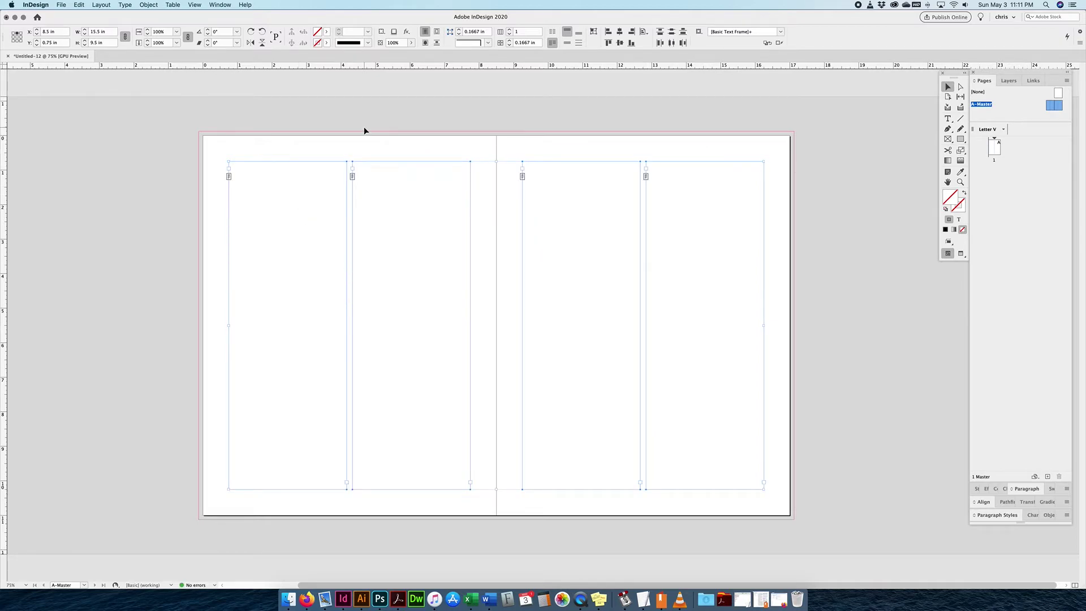
Step: Show the text threads on the master spread
{"action": "left_click", "coordinate": [195, 5]}
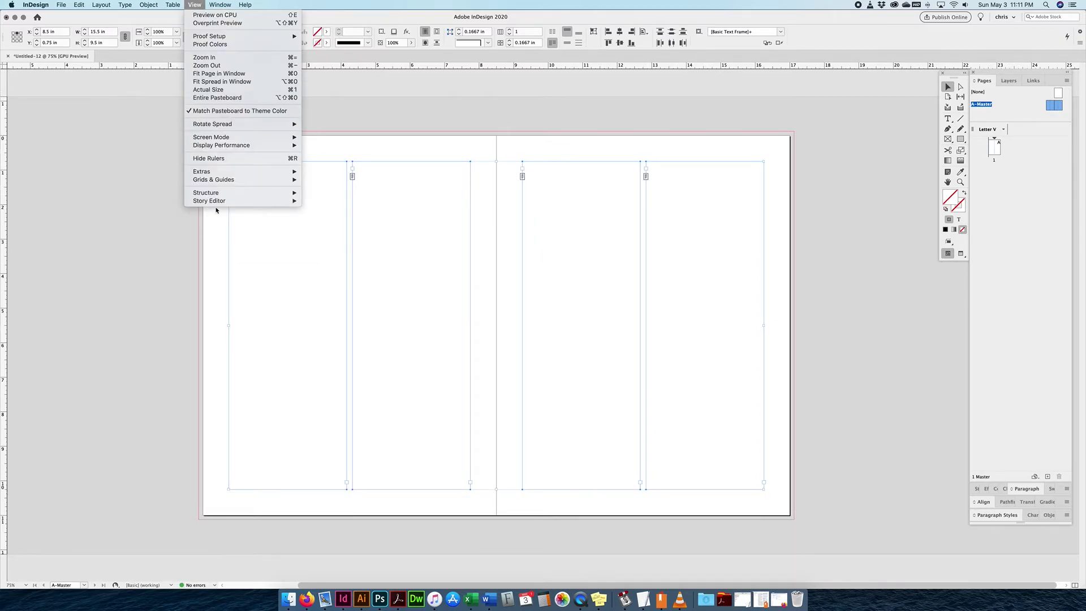
{"action": "mouse_move", "coordinate": [217, 173]}
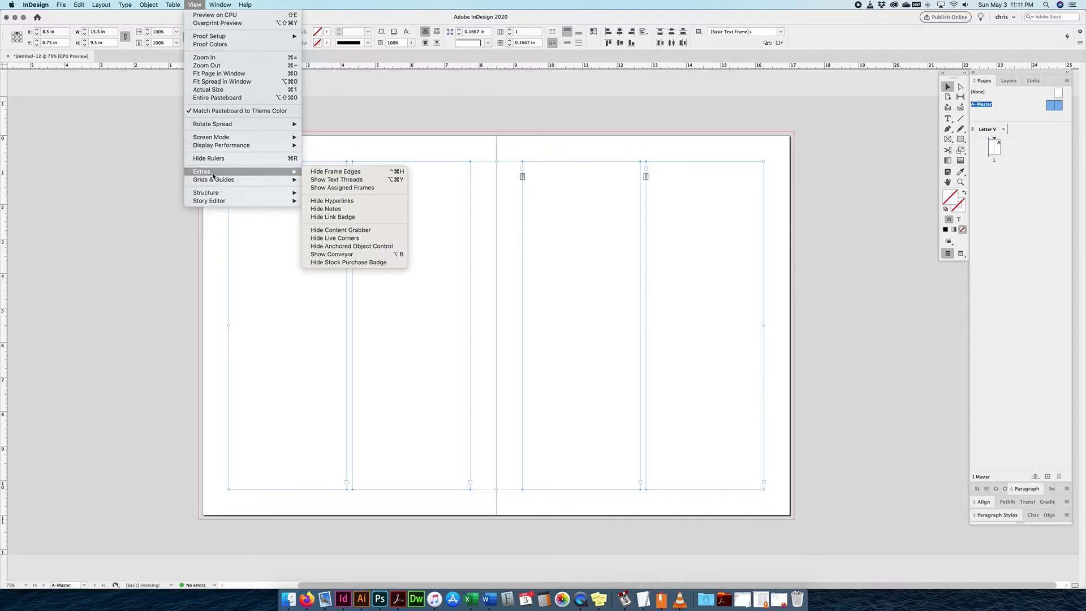
{"action": "left_click", "coordinate": [343, 180]}
Step: Thread the four master text frames in order from the left page's first column to the right page's second column
{"action": "left_click", "coordinate": [303, 221]}
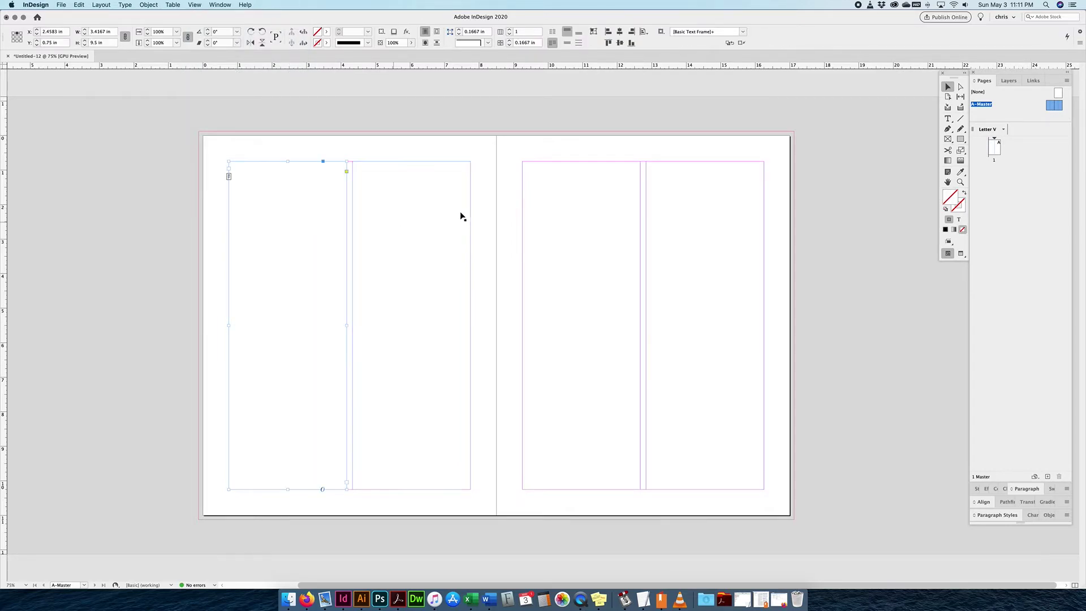
{"action": "left_click", "coordinate": [347, 483]}
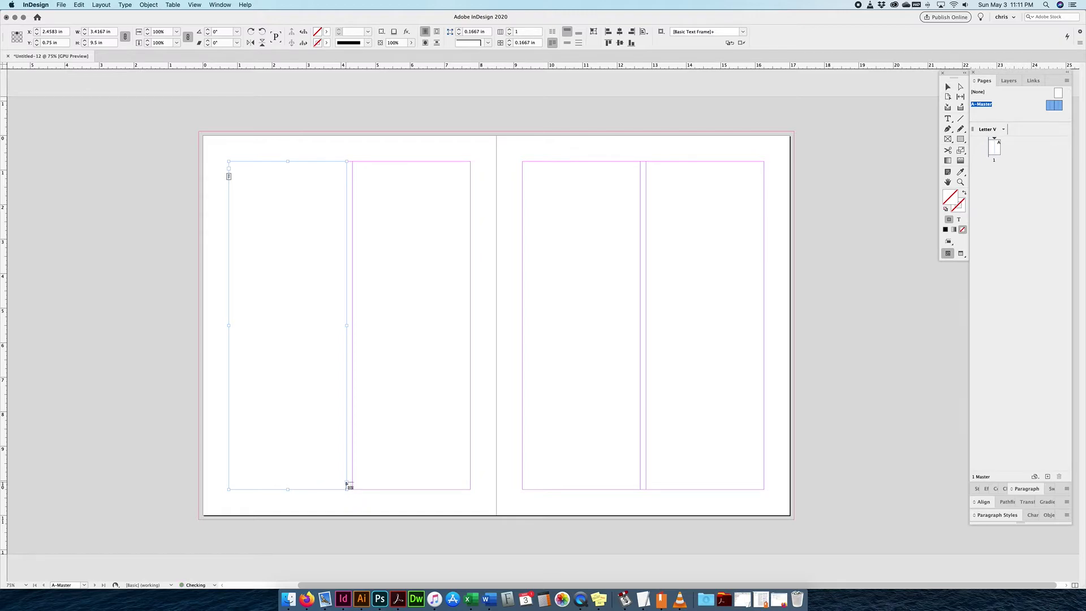
{"action": "left_click", "coordinate": [416, 374]}
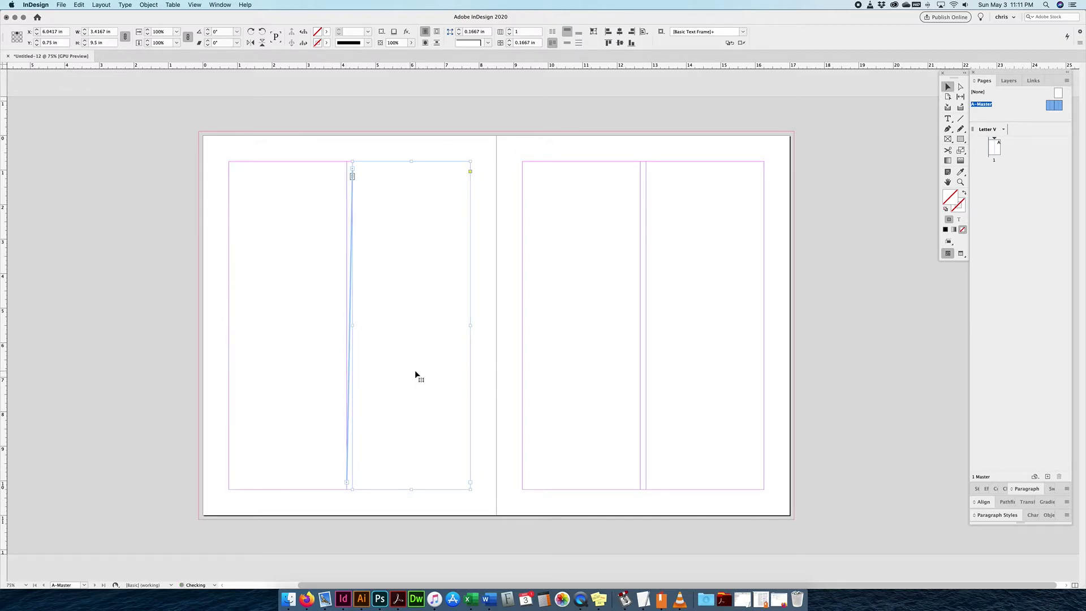
{"action": "left_click", "coordinate": [470, 482]}
{"action": "left_click", "coordinate": [581, 356]}
{"action": "left_click", "coordinate": [640, 482]}
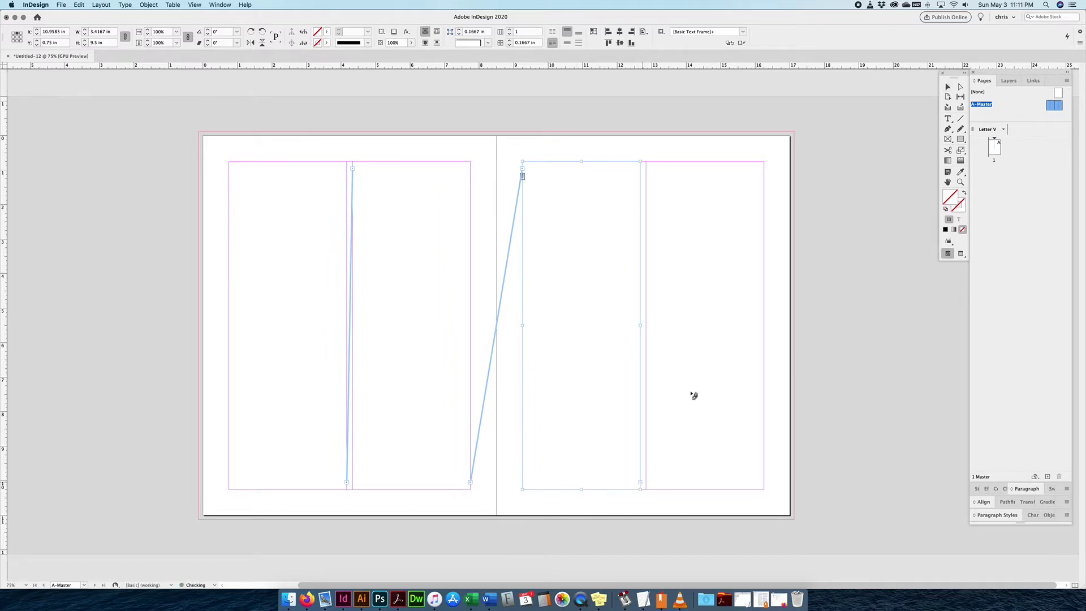
{"action": "left_click", "coordinate": [724, 343]}
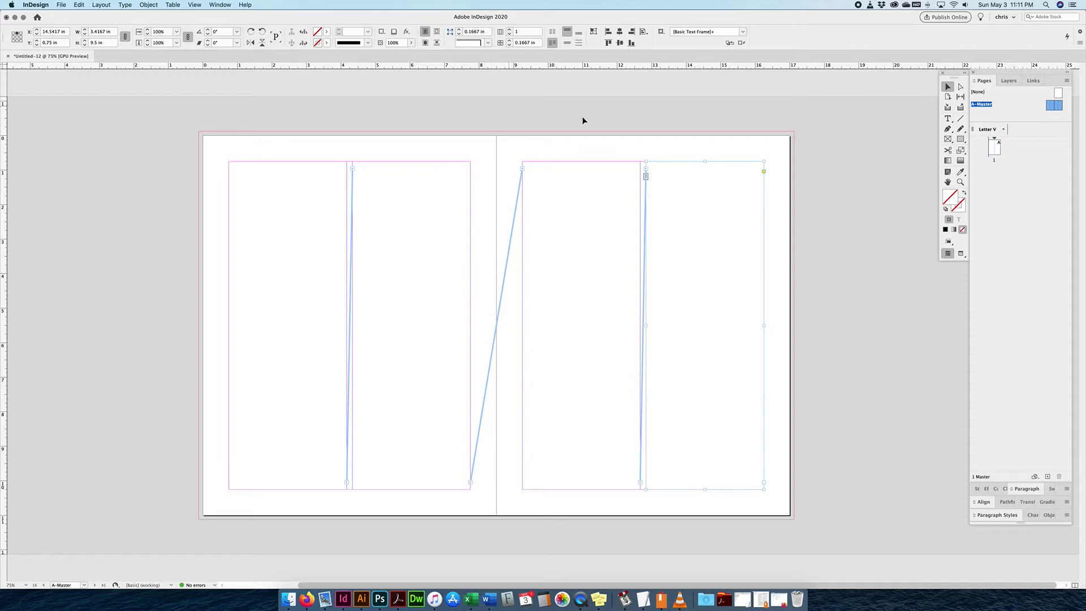
Step: Switch from the master spread to document page 1
{"action": "double_click", "coordinate": [993, 149]}
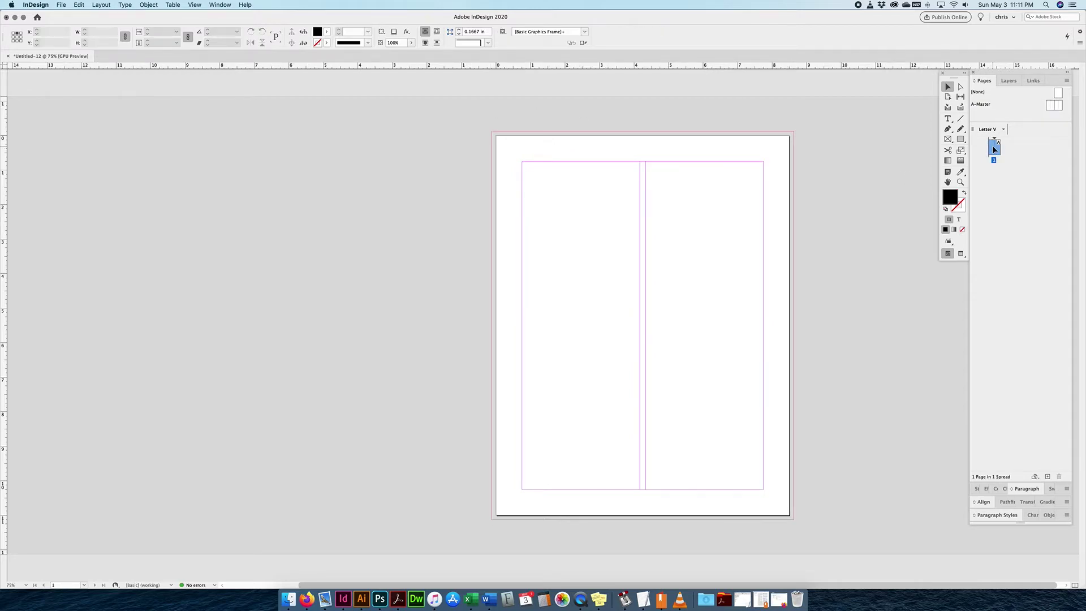
{"action": "left_click", "coordinate": [362, 196]}
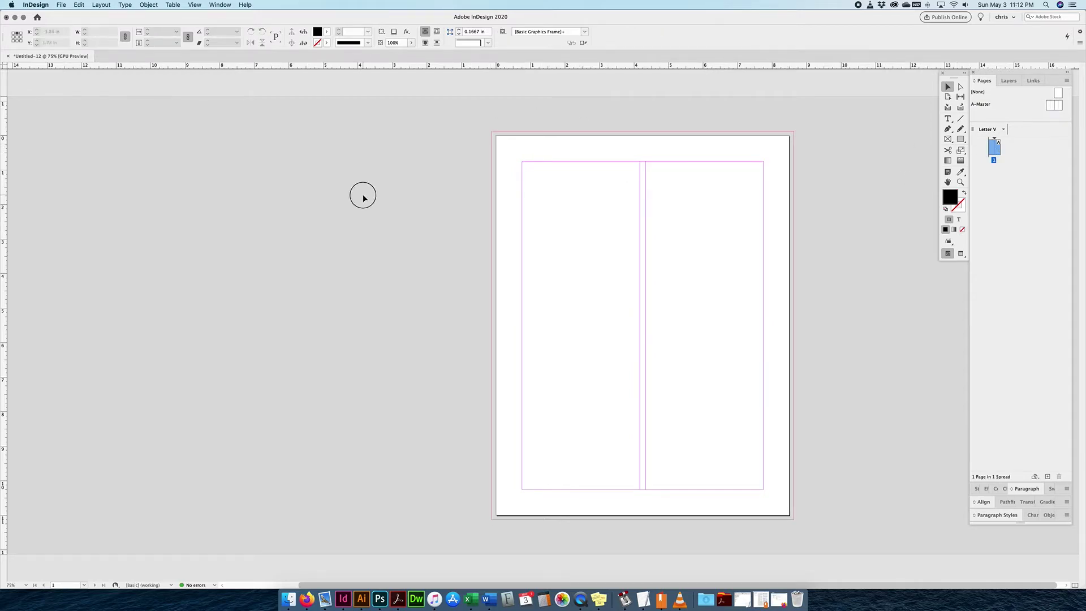
{"action": "left_click", "coordinate": [60, 4]}
{"action": "left_click", "coordinate": [318, 181]}
{"action": "left_click_drag", "start_coordinate": [840, 243], "coordinate": [537, 328]}
{"action": "left_click_drag", "start_coordinate": [856, 219], "coordinate": [405, 368]}
{"action": "left_click_drag", "start_coordinate": [424, 296], "coordinate": [894, 441]}
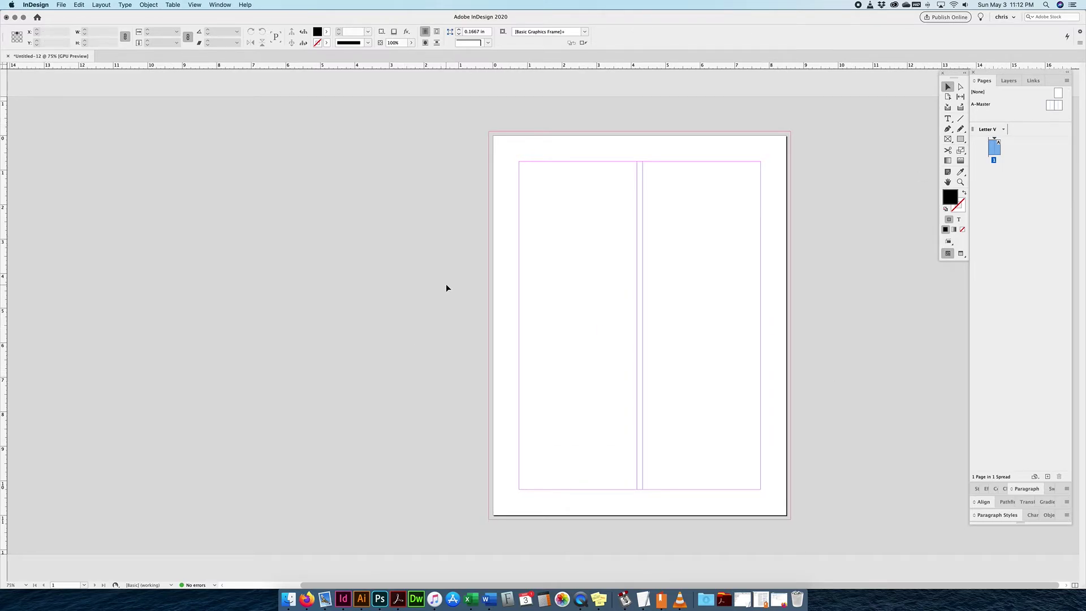
Step: Try placing the lorem file without import options in a pasteboard frame about 3.42 in wide and 8.03 in high, and delete it
{"action": "key", "text": "super+d"}
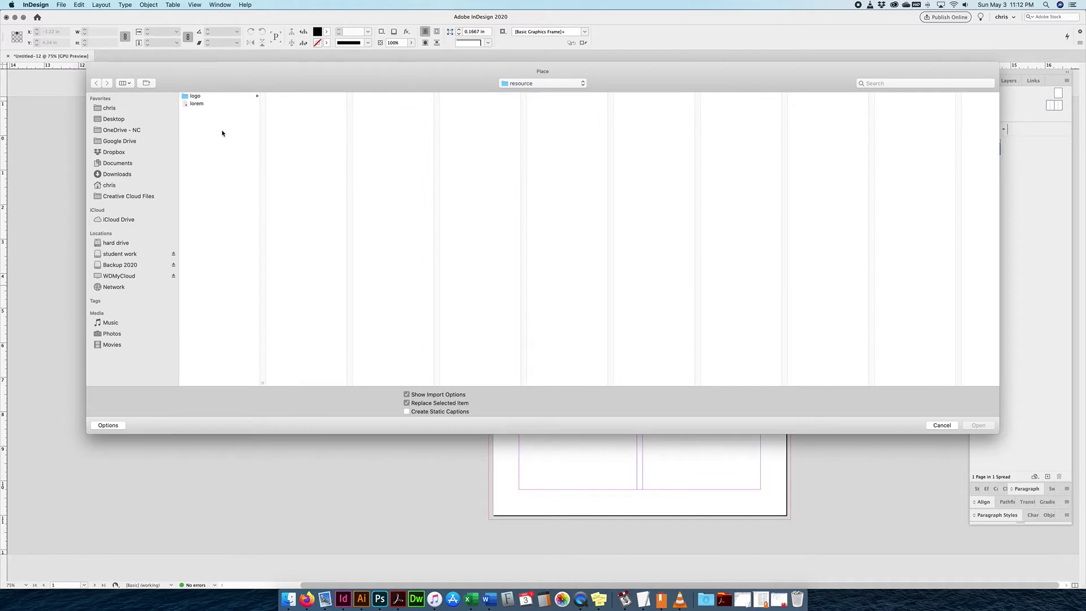
{"action": "left_click", "coordinate": [195, 103]}
{"action": "left_click", "coordinate": [407, 395]}
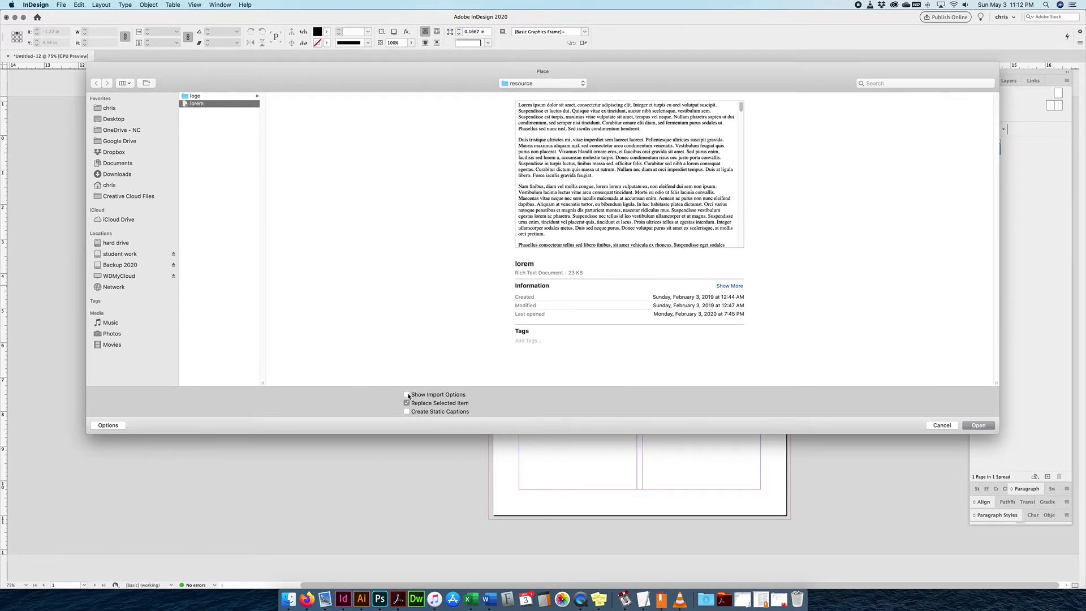
{"action": "left_click", "coordinate": [986, 427]}
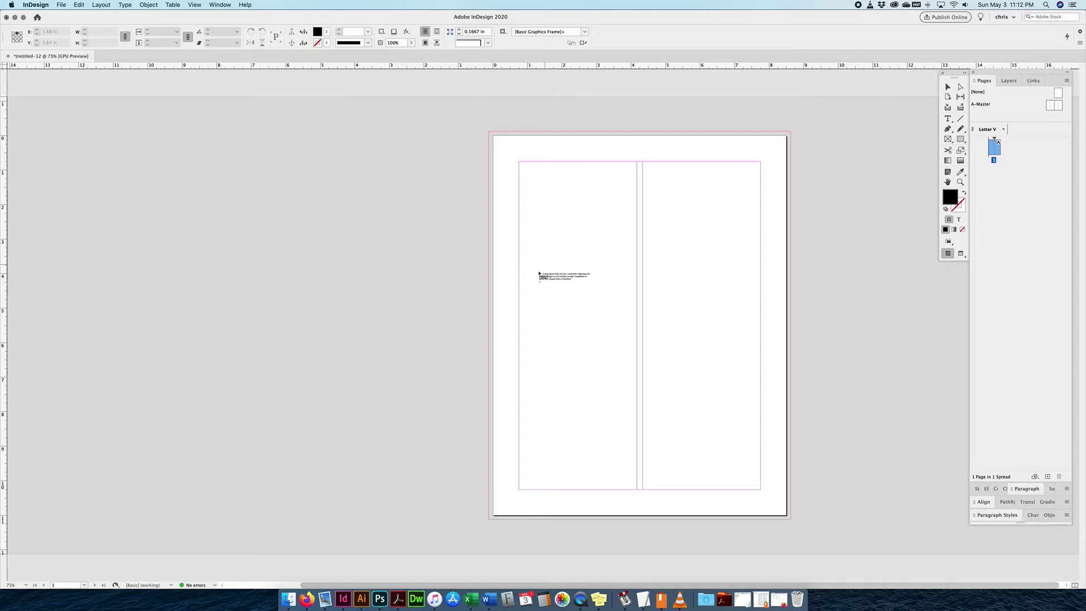
{"action": "left_click_drag", "start_coordinate": [282, 215], "coordinate": [400, 489]}
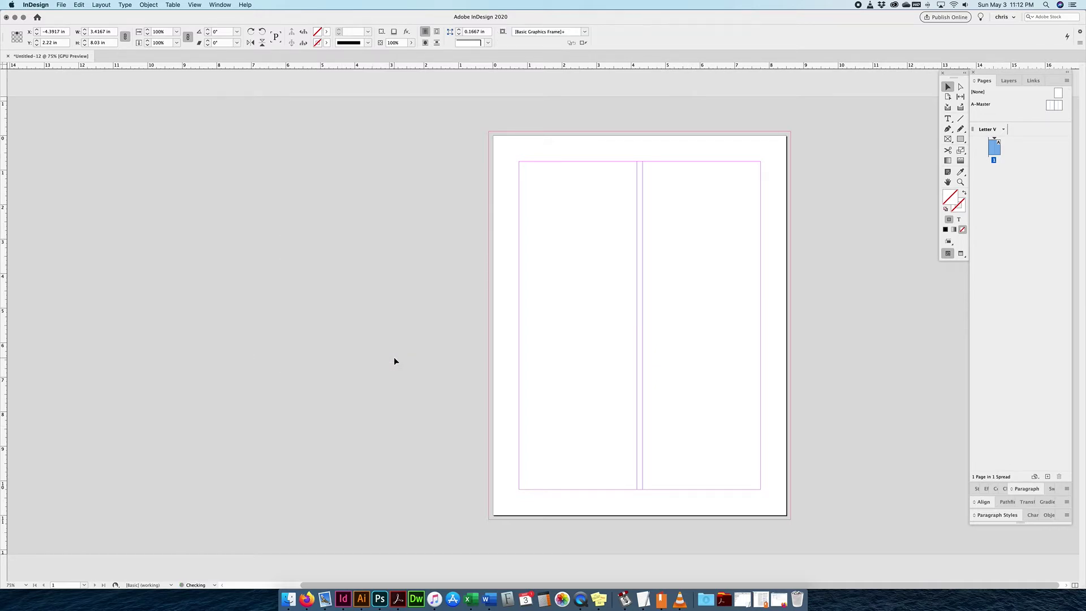
{"action": "key", "text": "BackSpace"}
Step: Place the lorem file into page 1's first-column frame so it flows through the threaded frames
{"action": "key", "text": "super+d"}
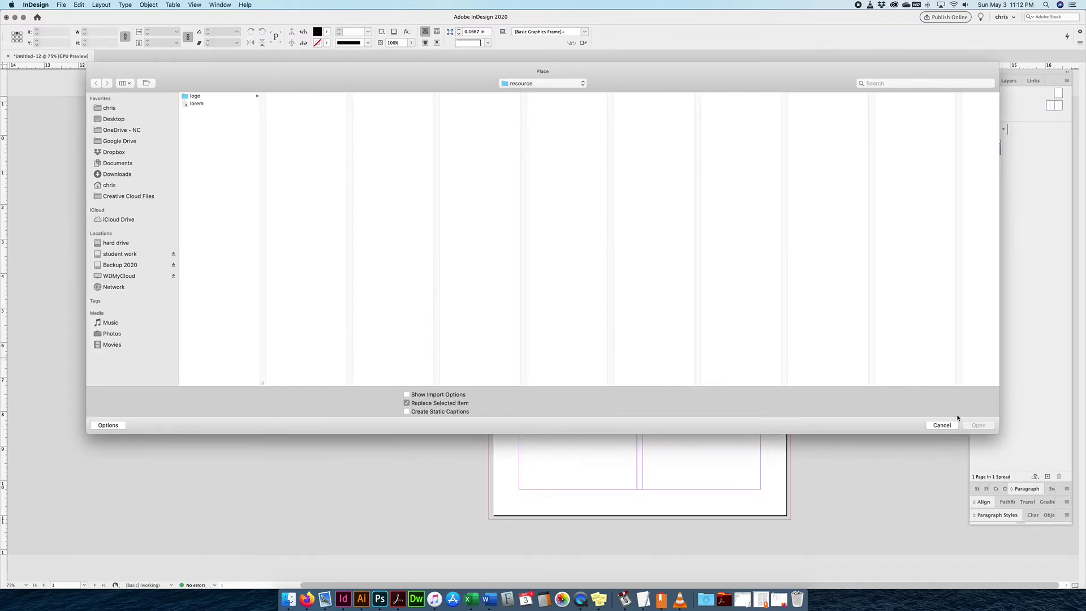
{"action": "left_click", "coordinate": [196, 103]}
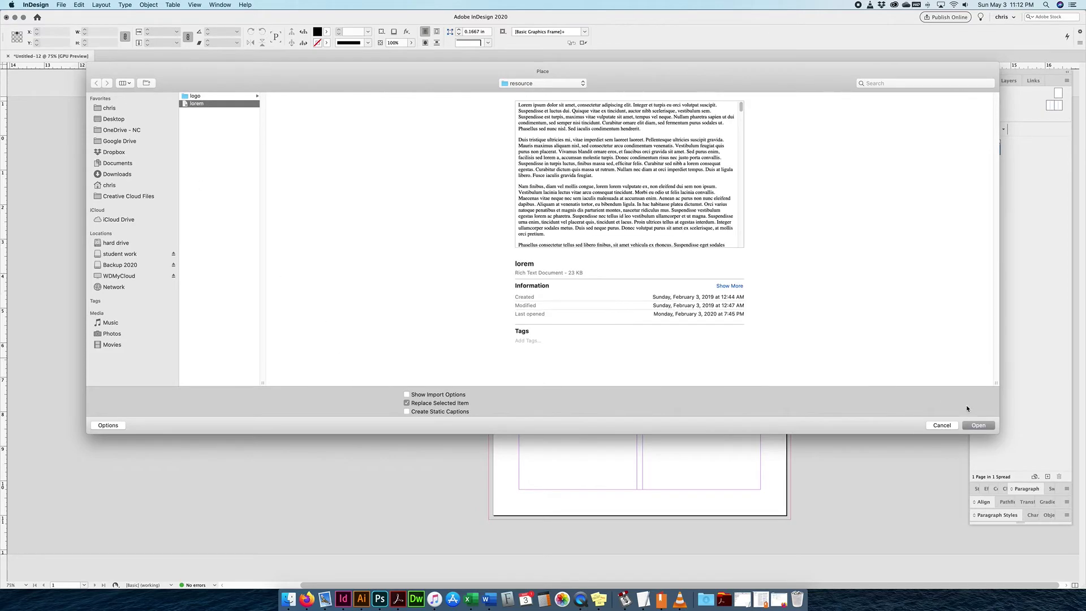
{"action": "left_click", "coordinate": [978, 425]}
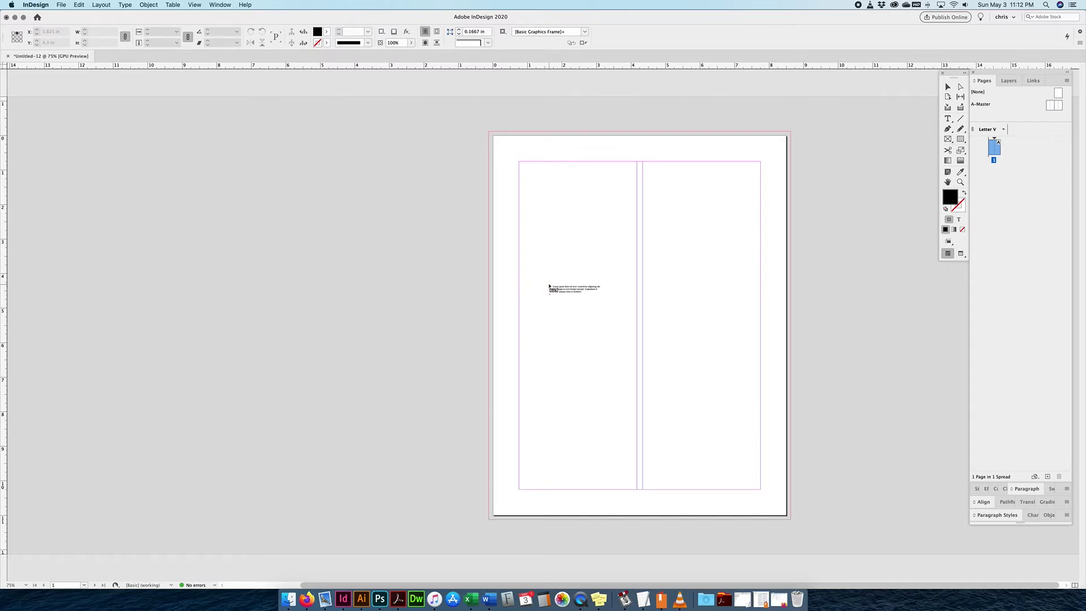
{"action": "left_click", "coordinate": [549, 287]}
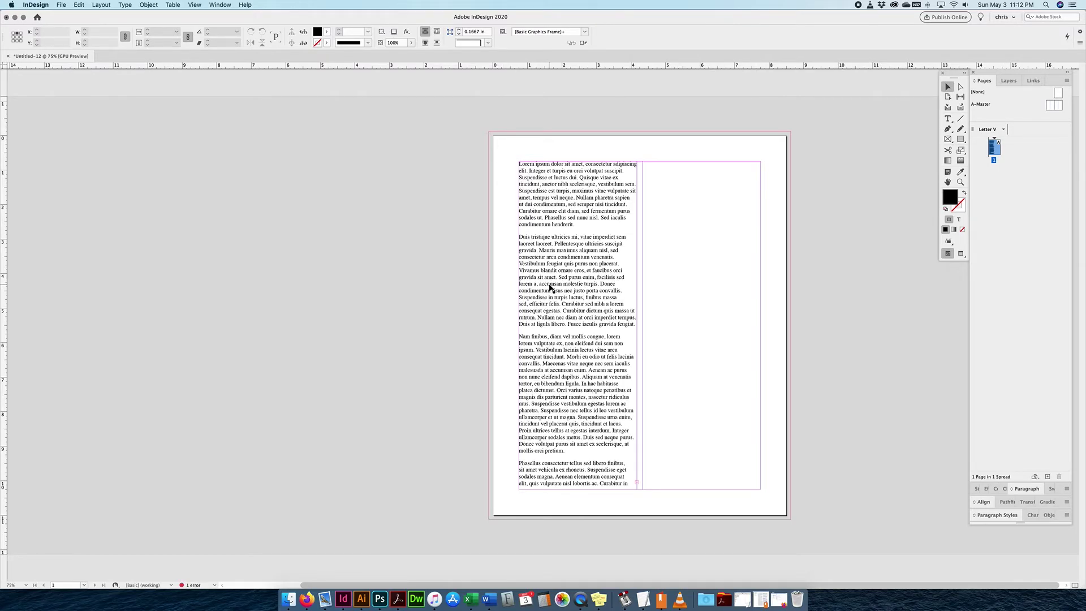
Step: Review how the placed text flows through both columns across the document's pages
{"action": "scroll", "coordinate": [837, 327], "scroll_direction": "down", "scroll_amount": 5}
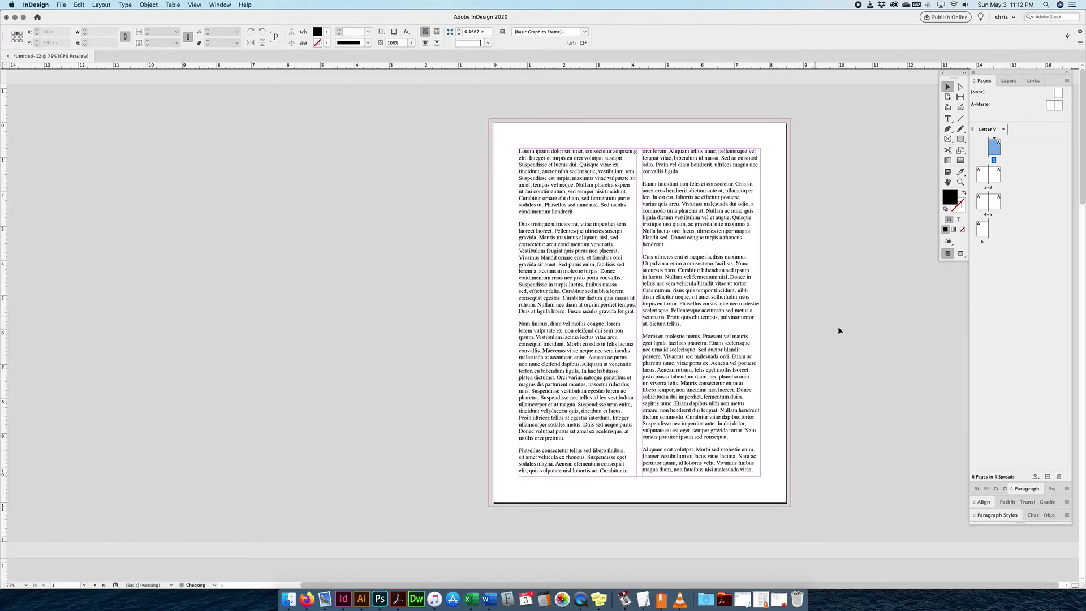
{"action": "scroll", "coordinate": [837, 326], "scroll_direction": "down", "scroll_amount": 15}
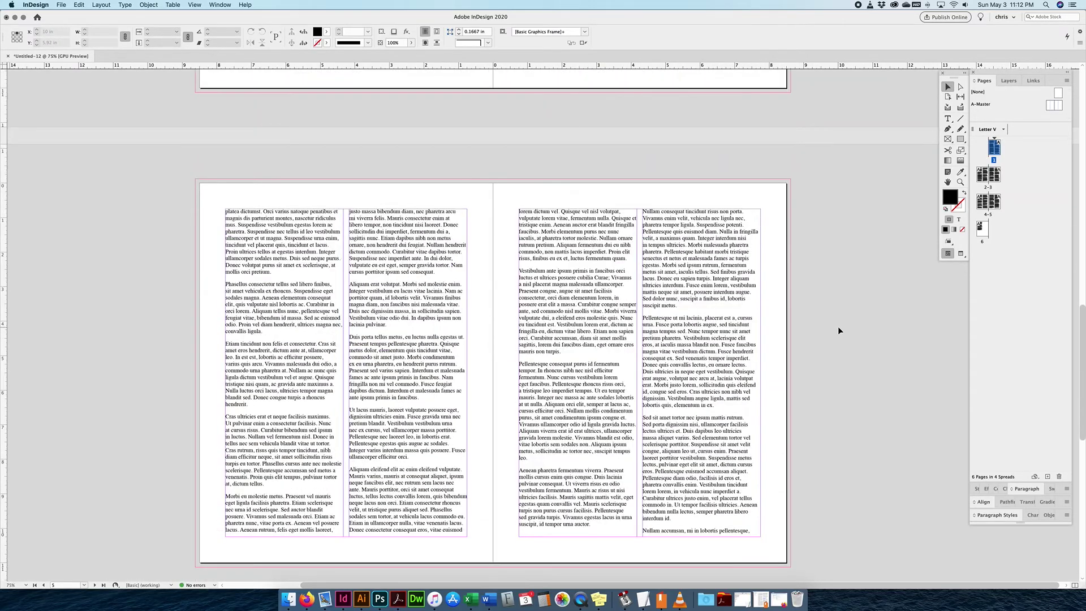
{"action": "scroll", "coordinate": [837, 327], "scroll_direction": "up", "scroll_amount": 20}
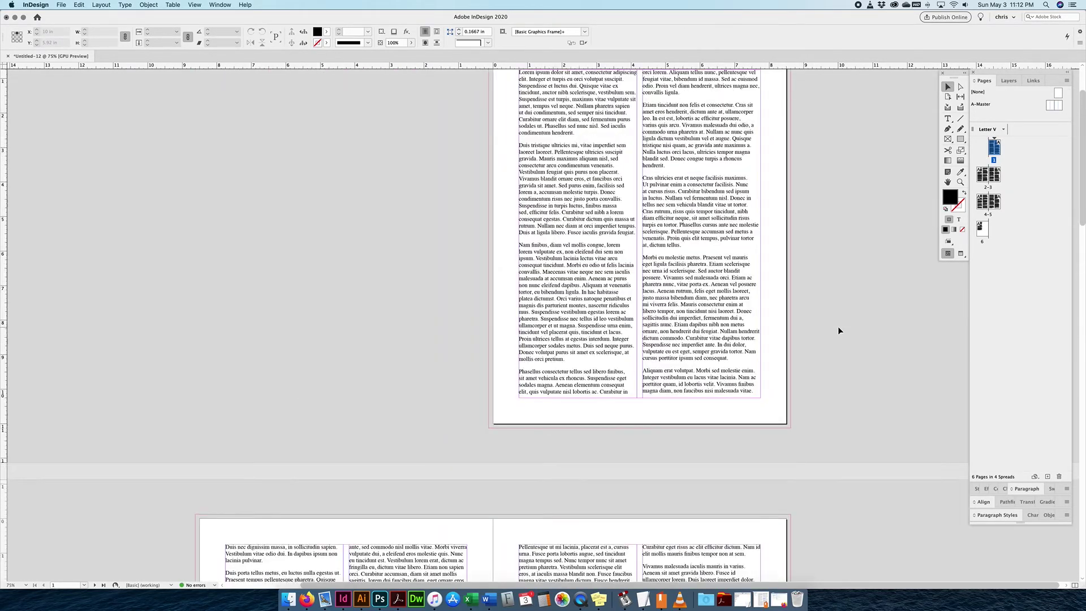
{"action": "scroll", "coordinate": [880, 188], "scroll_direction": "down", "scroll_amount": 20}
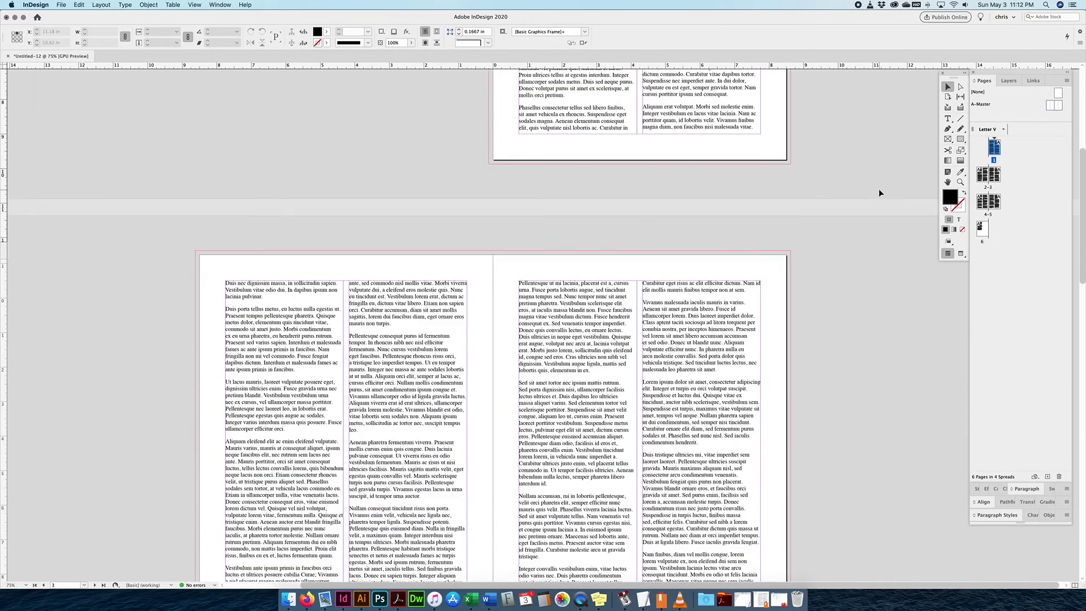
{"action": "scroll", "coordinate": [877, 188], "scroll_direction": "down", "scroll_amount": 3}
{"action": "scroll", "coordinate": [878, 189], "scroll_direction": "up", "scroll_amount": 15}
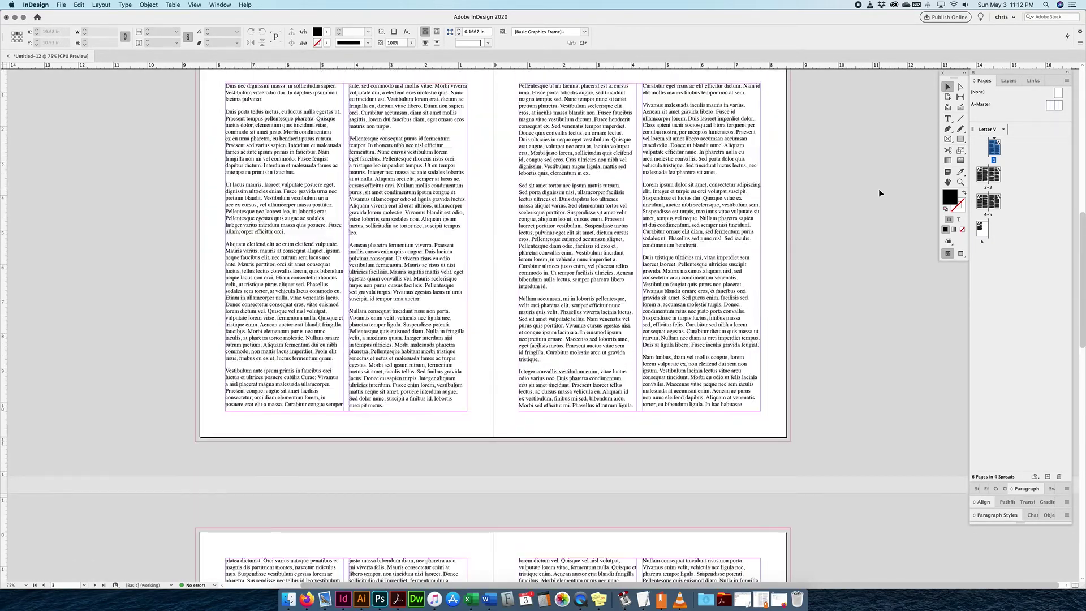
Step: Open the A-Master spread and shorten all four threaded text frames to about 6.36 in high, starting at Y 1.86 in
{"action": "double_click", "coordinate": [981, 104]}
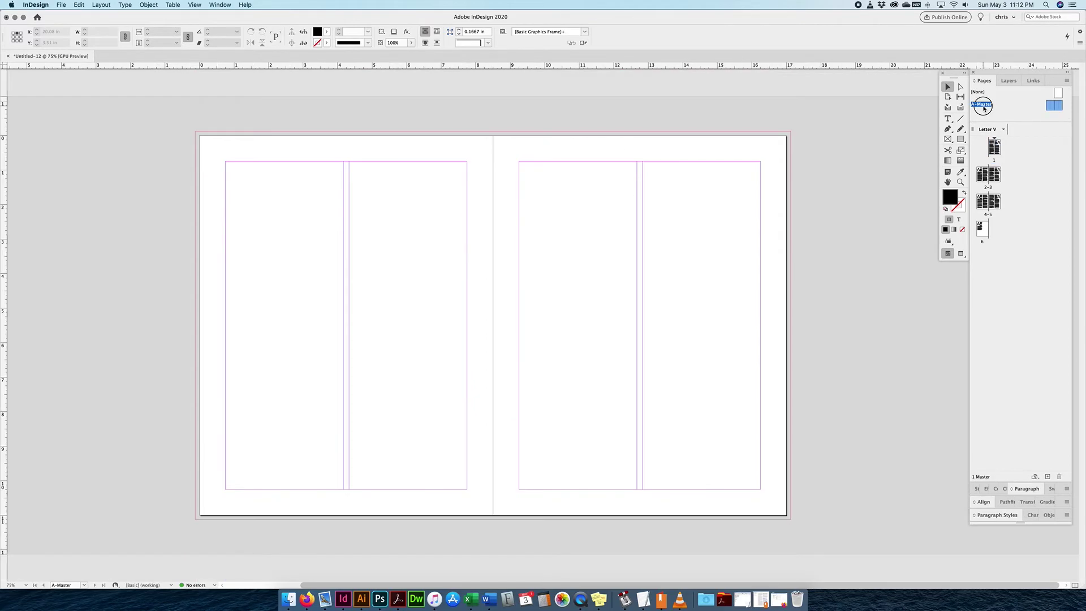
{"action": "left_click", "coordinate": [359, 182]}
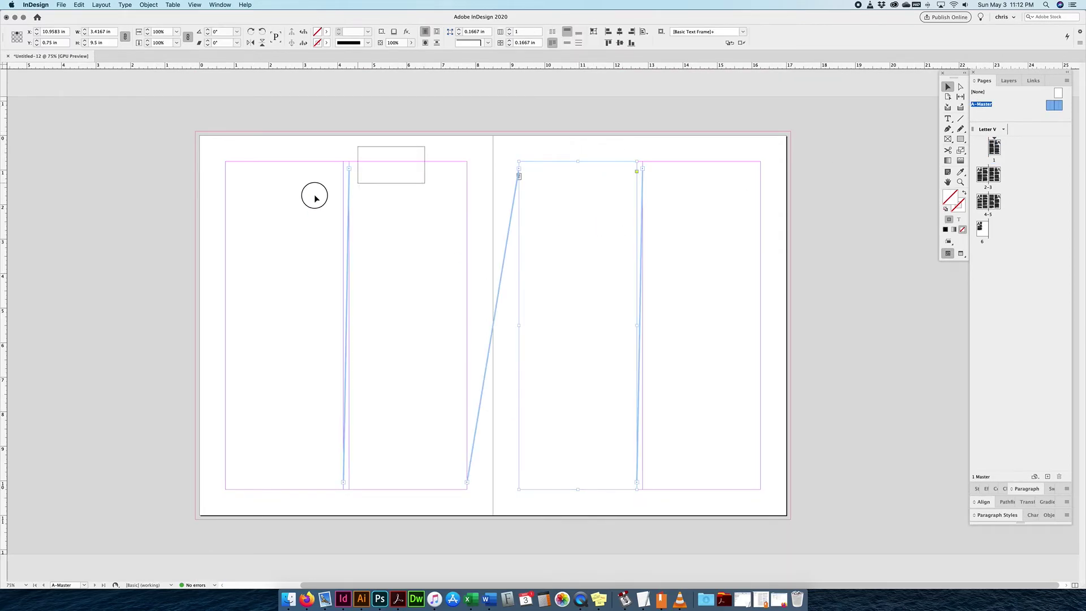
{"action": "left_click", "coordinate": [703, 230]}
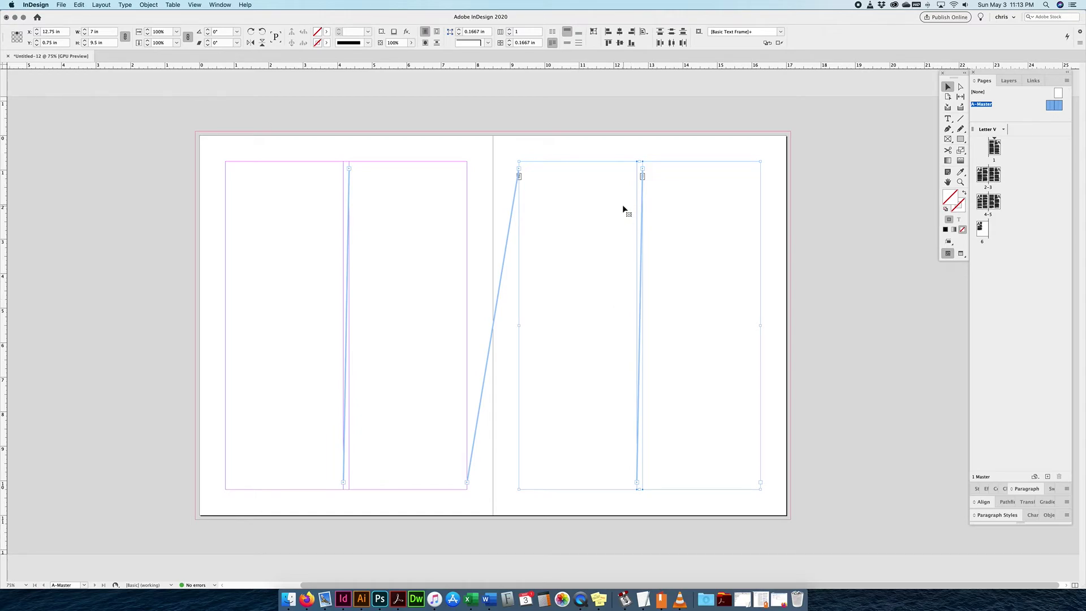
{"action": "left_click_drag", "start_coordinate": [309, 137], "coordinate": [792, 244]}
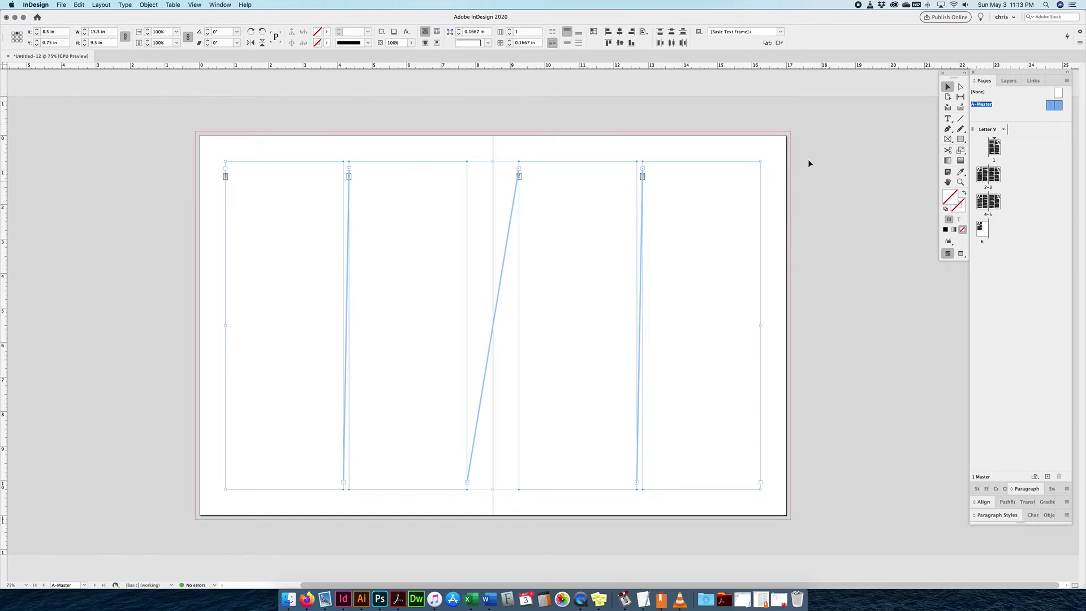
{"action": "left_click_drag", "start_coordinate": [296, 150], "coordinate": [697, 215]}
{"action": "left_click_drag", "start_coordinate": [492, 160], "coordinate": [492, 199]}
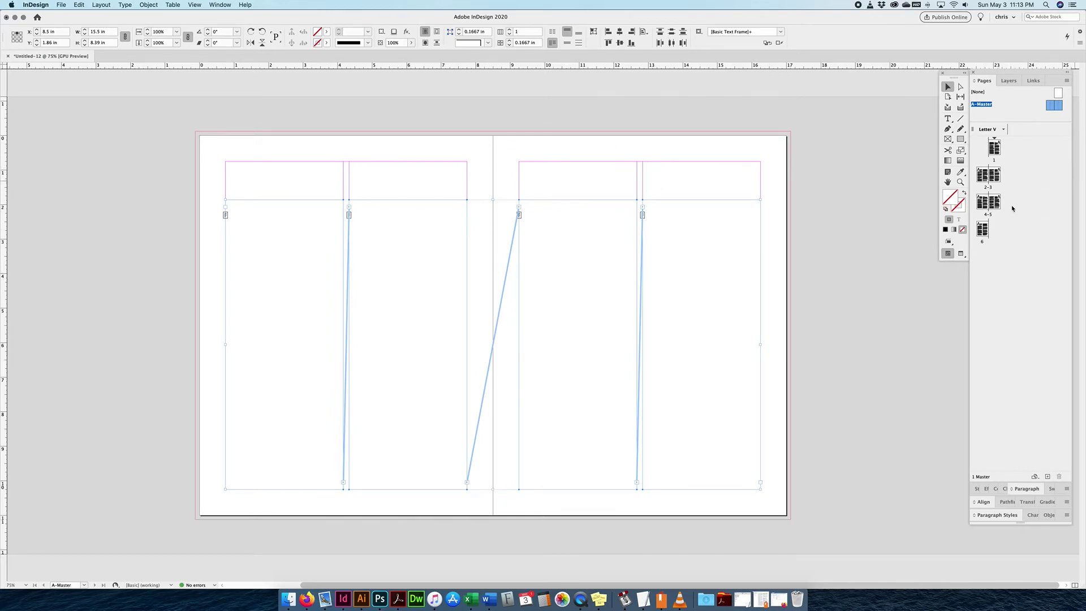
{"action": "left_click_drag", "start_coordinate": [495, 486], "coordinate": [493, 419]}
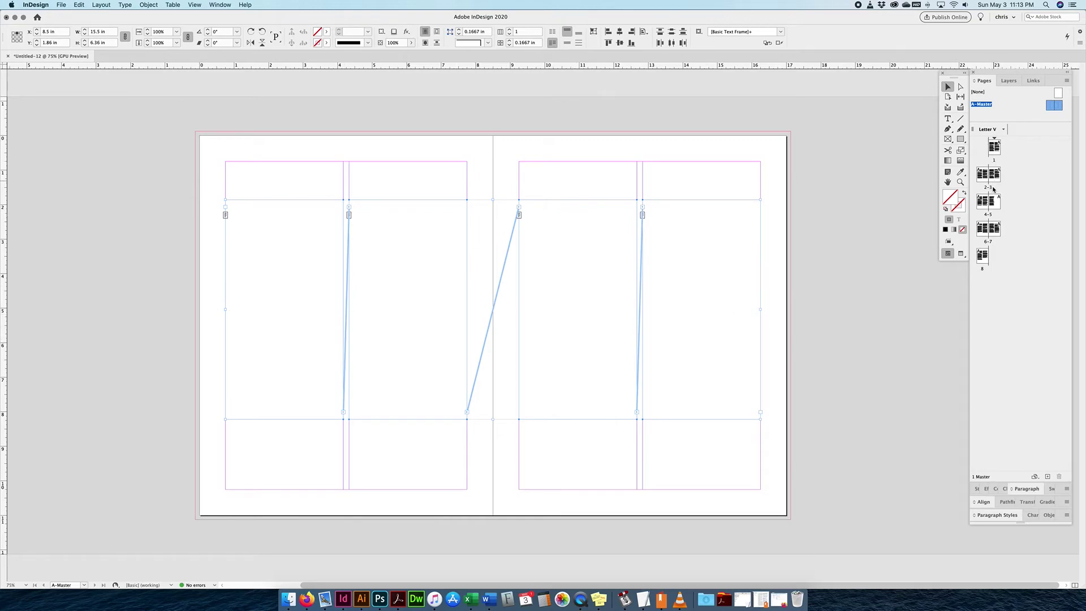
{"action": "scroll", "coordinate": [768, 160], "scroll_direction": "right", "scroll_amount": 1}
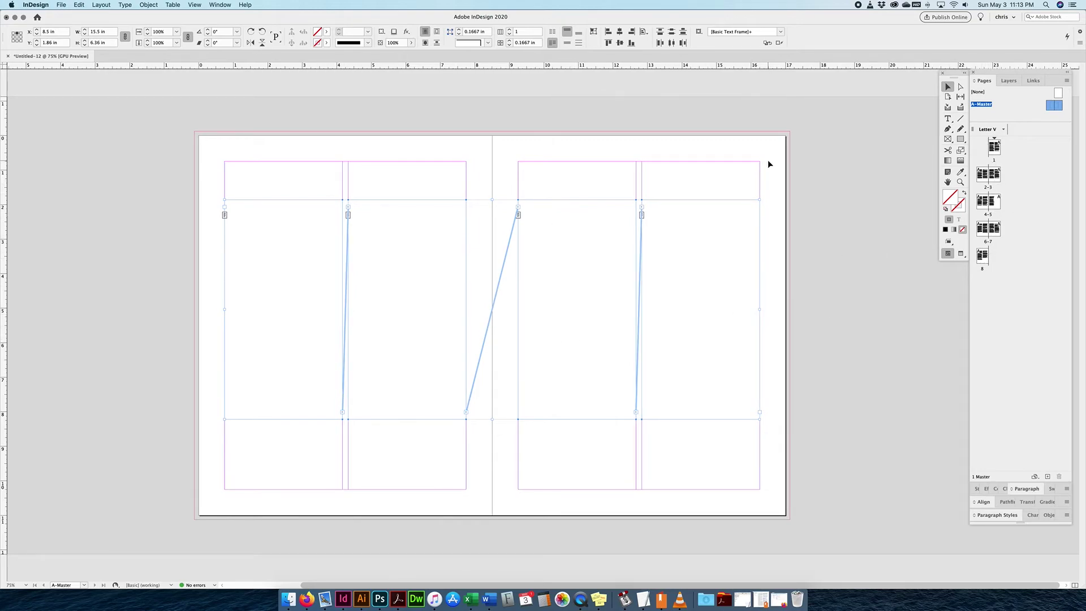
Step: Undo the master frame height changes and the text placement, back to the loaded text cursor on page 1
{"action": "key", "text": "super+z"}
{"action": "key", "text": "super+z"}
{"action": "key", "text": "super+z"}
{"action": "key", "text": "super+z"}
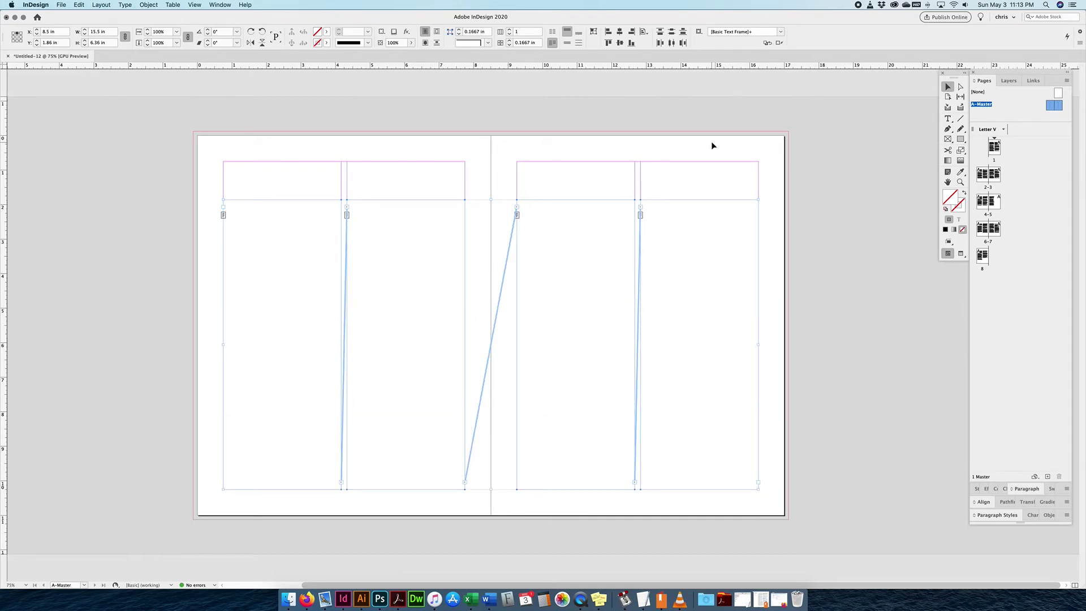
{"action": "key", "text": "super+z"}
{"action": "key", "text": "super+z"}
{"action": "key", "text": "super+z"}
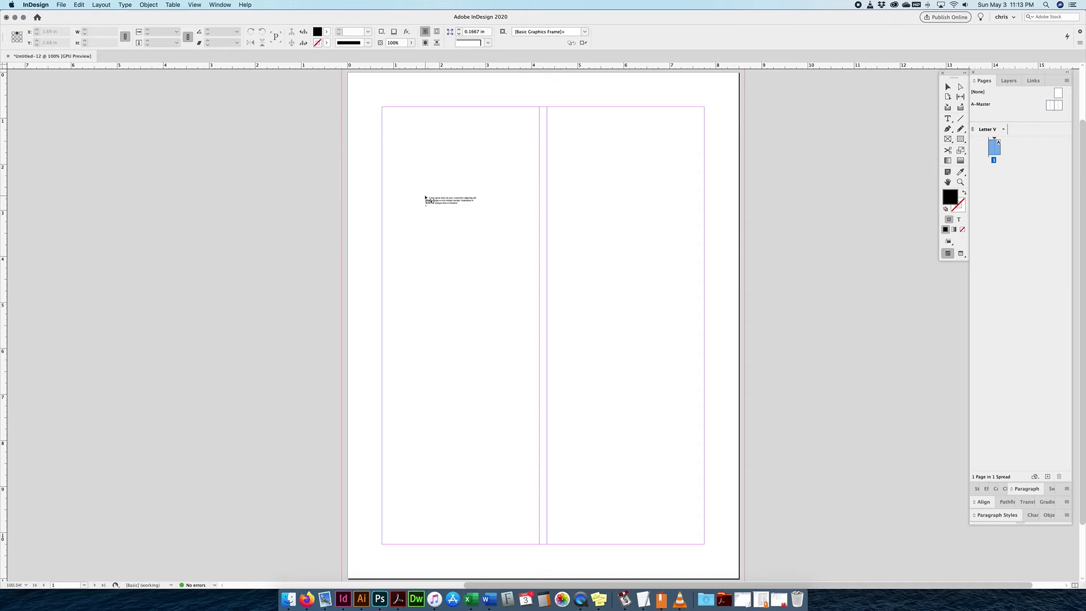
Step: Try placing the loaded text one column at a time in page 1's two frames, and undo the placement
{"action": "left_click", "coordinate": [425, 198]}
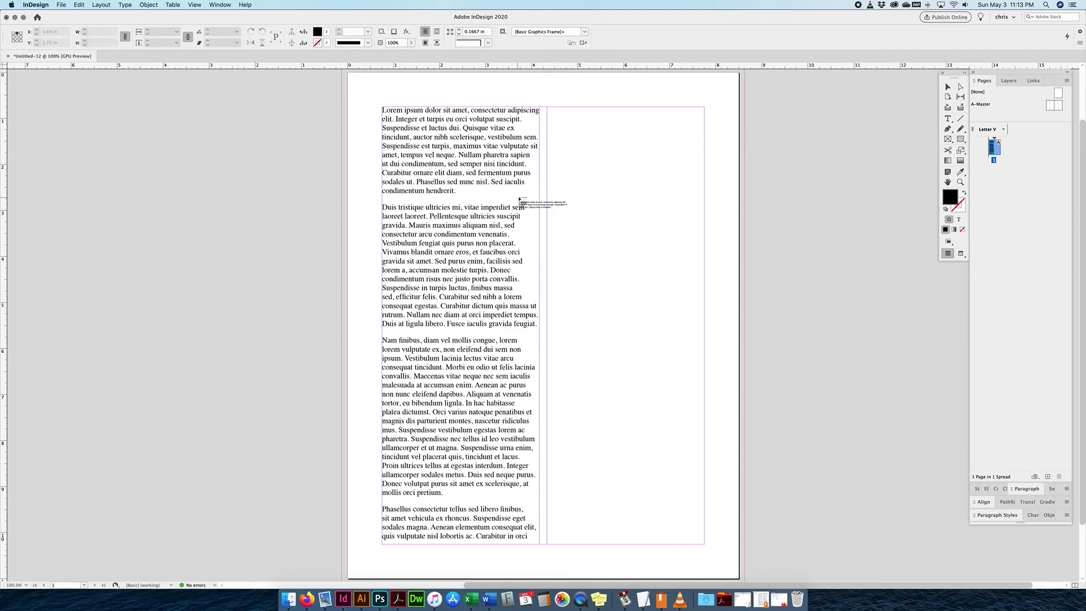
{"action": "left_click", "coordinate": [583, 190]}
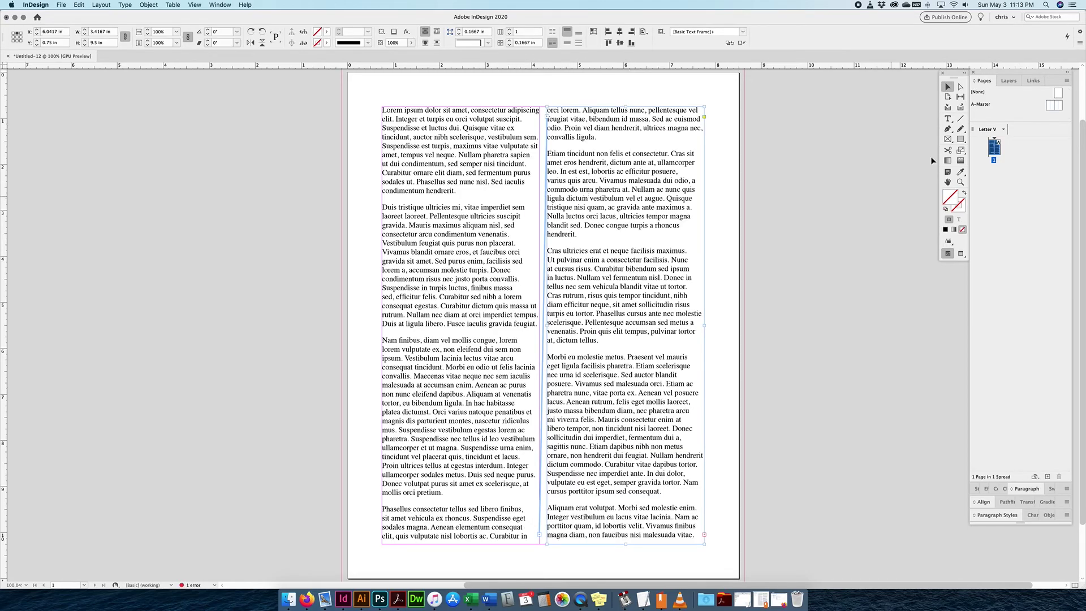
{"action": "left_click", "coordinate": [890, 233]}
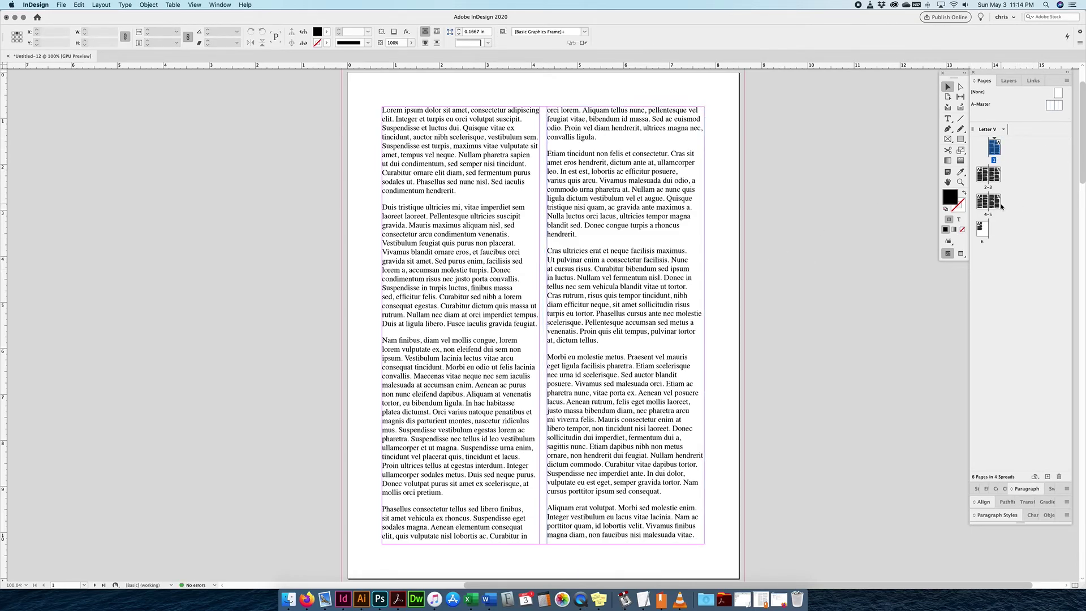
{"action": "key", "text": "super+z"}
{"action": "key", "text": "super+z"}
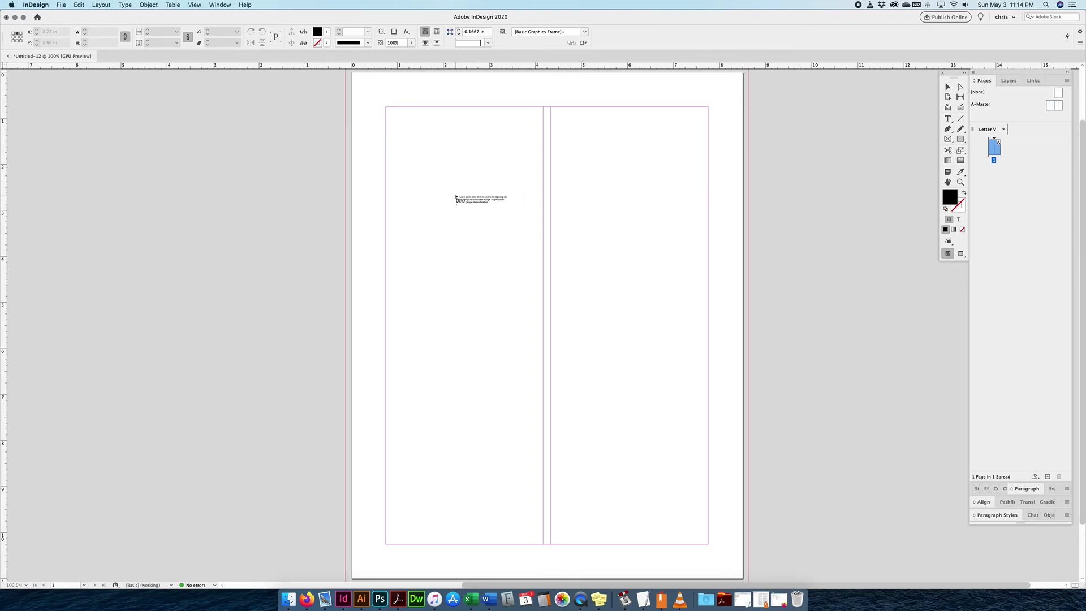
Step: Autoflow the loaded text from page 1's first column and check the text across the following spreads
{"action": "left_click", "coordinate": [456, 198], "text": "shift"}
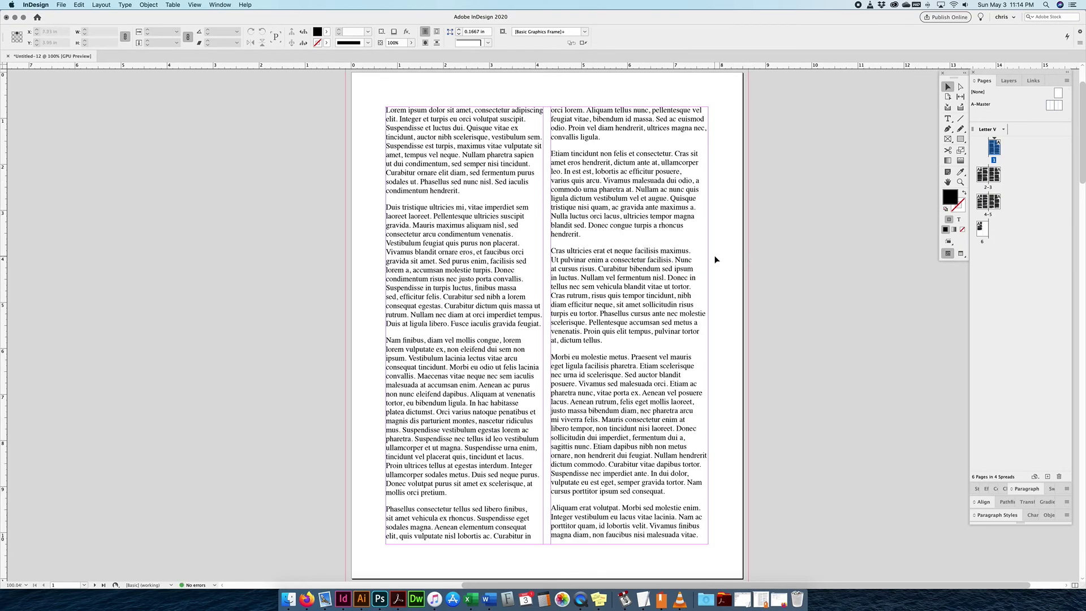
{"action": "key", "text": "super+minus"}
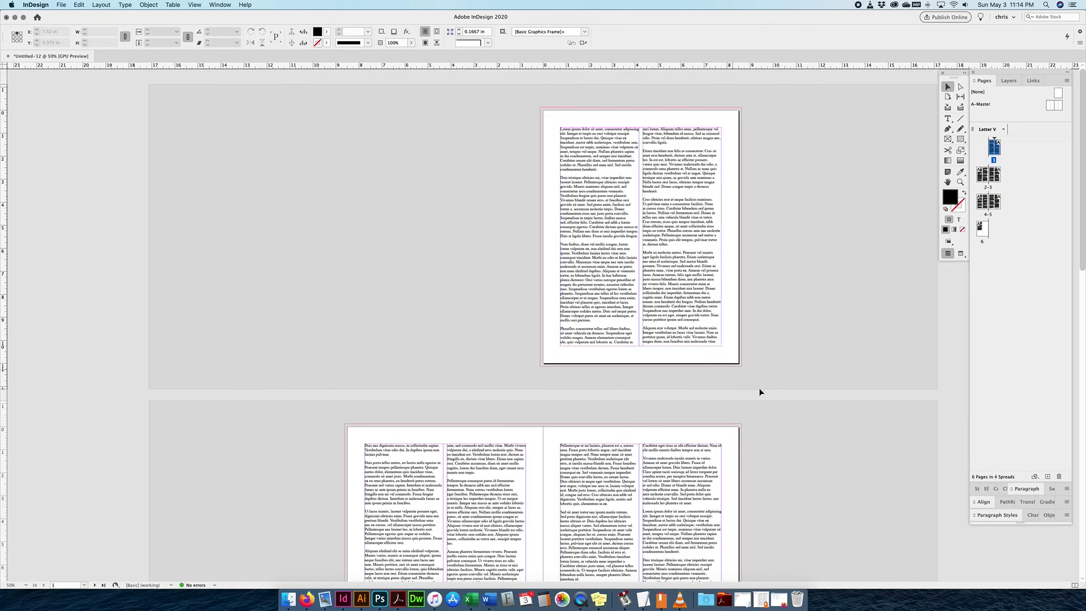
{"action": "scroll", "coordinate": [842, 302], "scroll_direction": "down", "scroll_amount": 15}
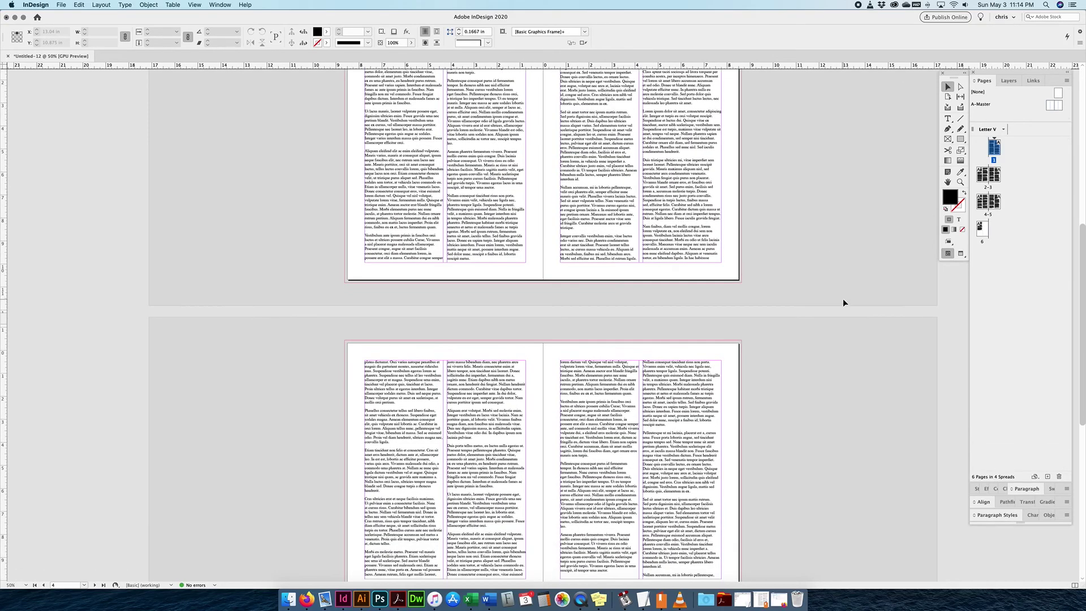
{"action": "scroll", "coordinate": [843, 300], "scroll_direction": "up", "scroll_amount": 15}
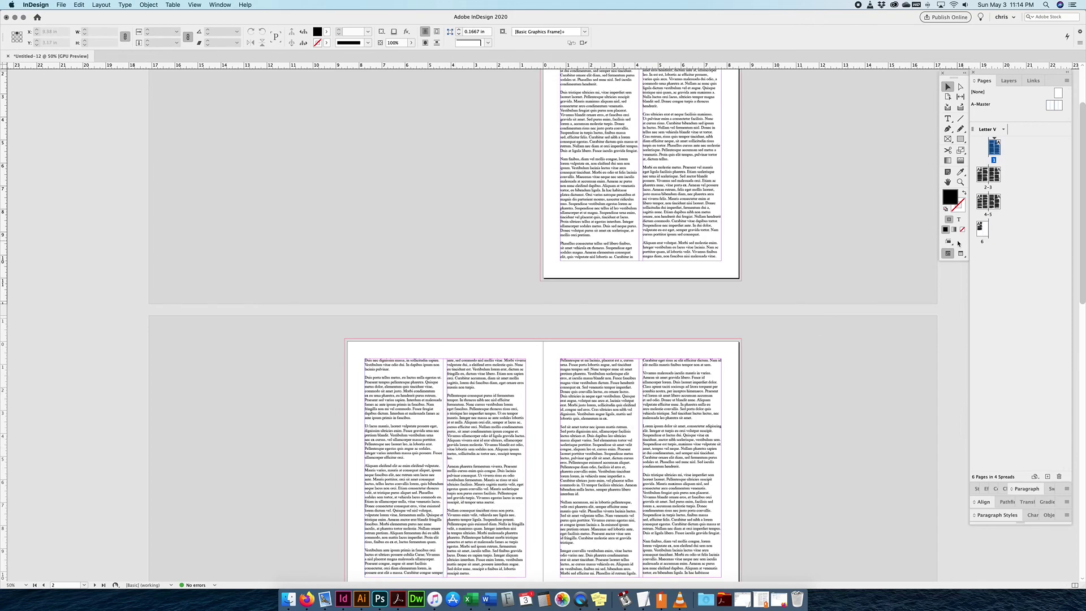
{"action": "scroll", "coordinate": [837, 261], "scroll_direction": "up", "scroll_amount": 2}
Step: Open the A-Master spread and select its four text frames to examine the thread order between columns
{"action": "double_click", "coordinate": [980, 104]}
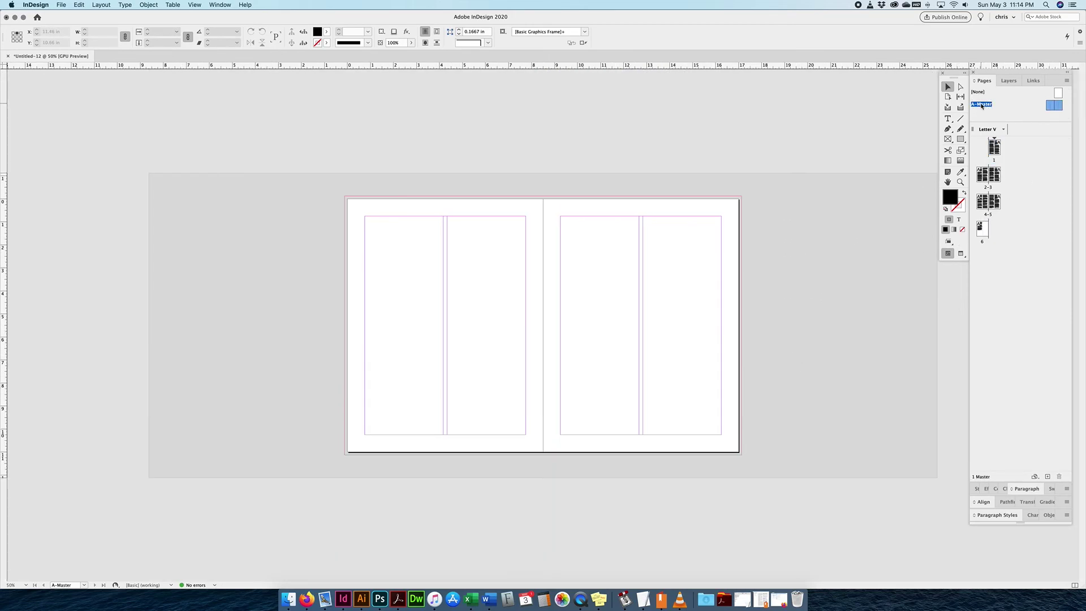
{"action": "left_click_drag", "start_coordinate": [746, 194], "coordinate": [584, 281]}
{"action": "left_click_drag", "start_coordinate": [383, 207], "coordinate": [722, 262]}
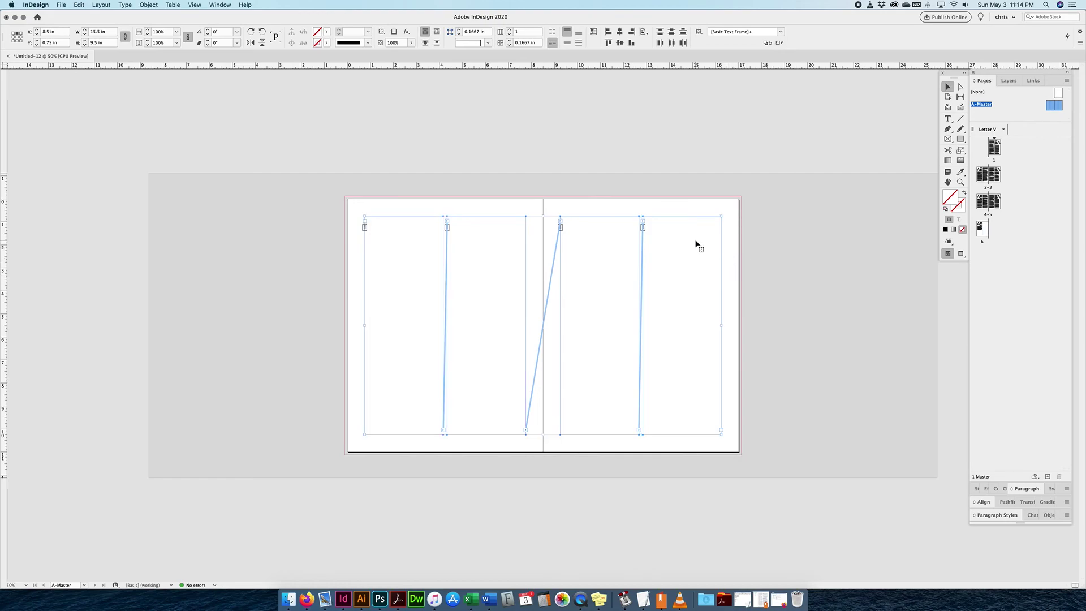
Step: Return to page 1, undo the autoflow, try placing the text in the first column again, and undo that too
{"action": "double_click", "coordinate": [998, 152]}
{"action": "key", "text": "super+z"}
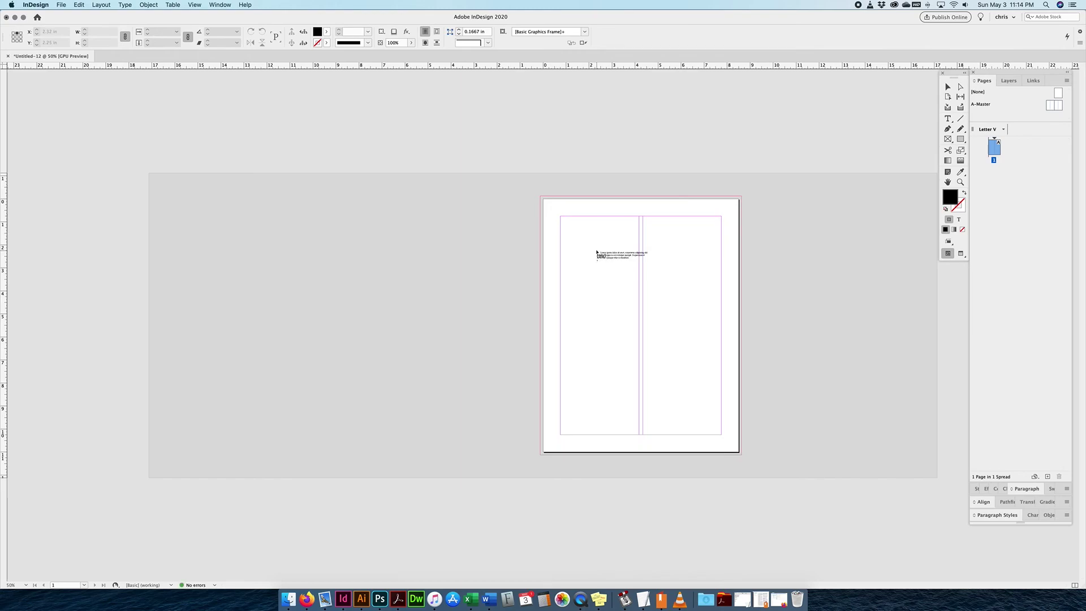
{"action": "left_click", "coordinate": [597, 252], "text": "shift"}
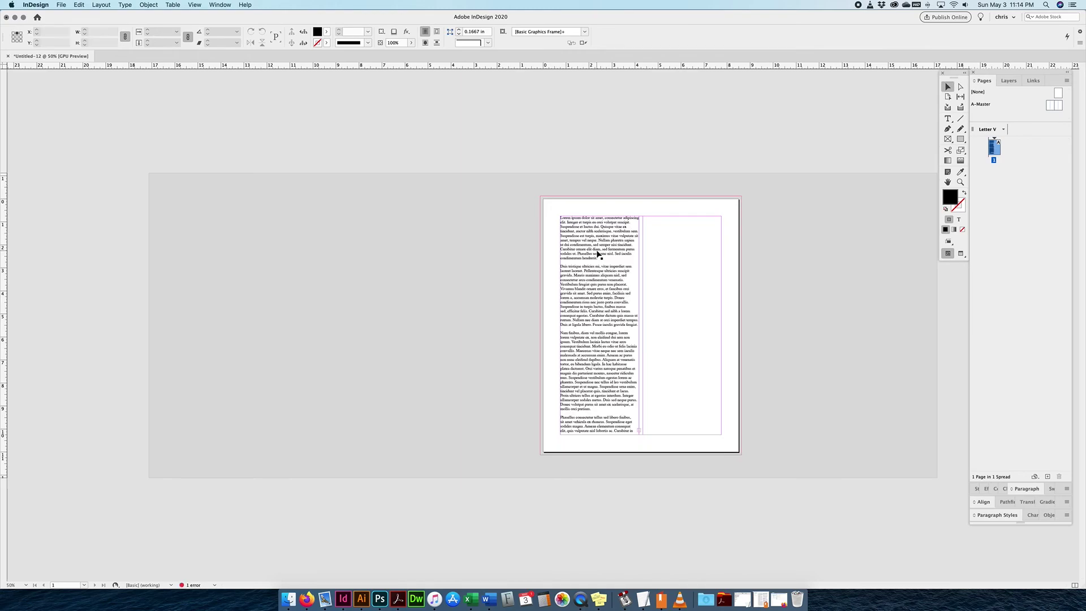
{"action": "key", "text": "super+z"}
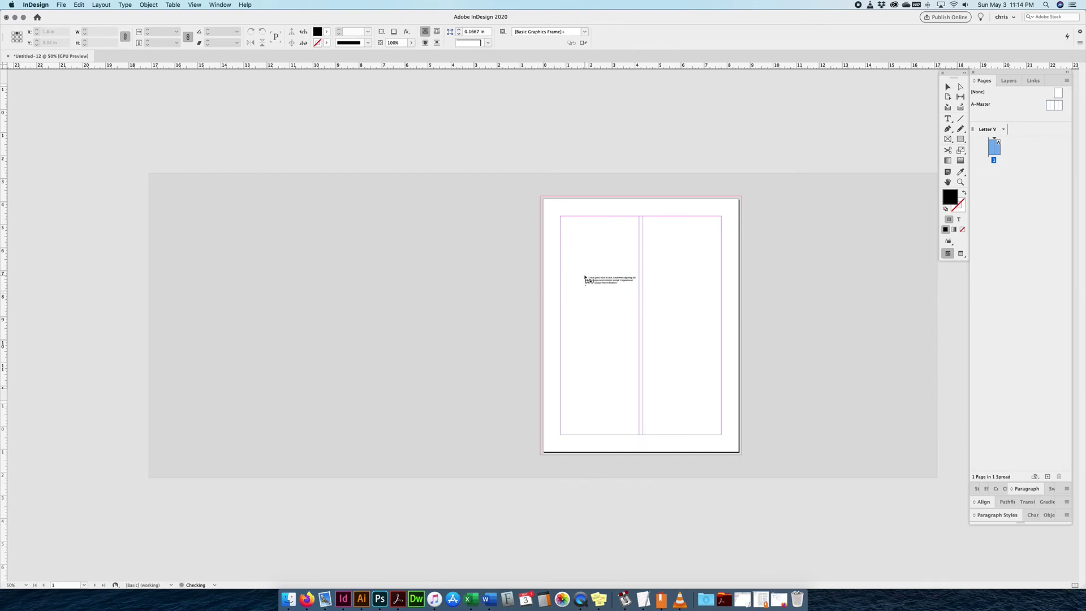
Step: Try filling page 1's first and second columns with separate text placements, and undo both
{"action": "left_click", "coordinate": [585, 275]}
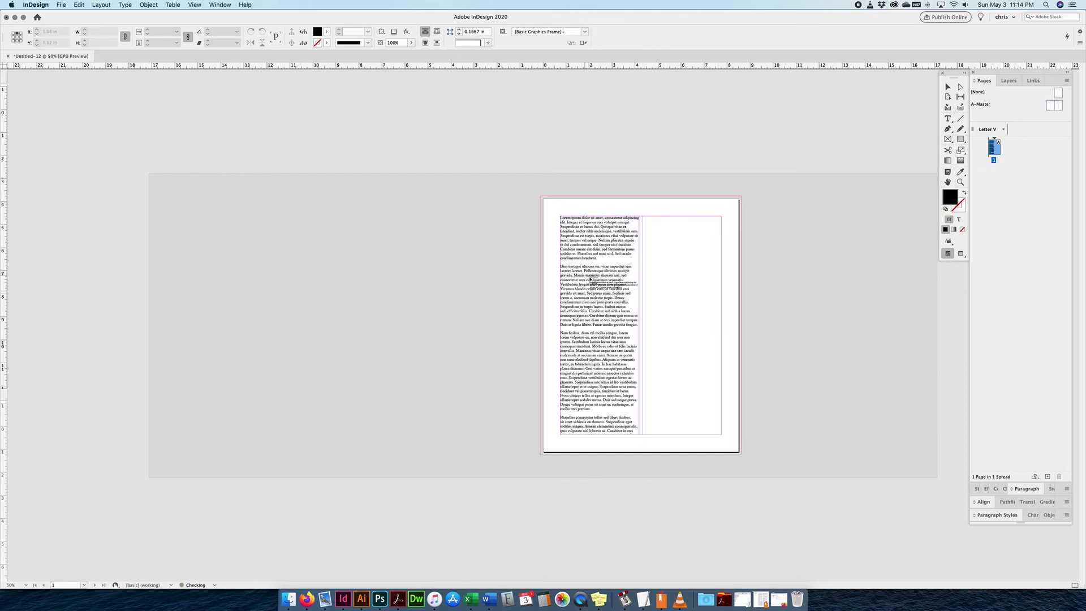
{"action": "left_click", "coordinate": [683, 281]}
{"action": "left_click", "coordinate": [806, 317]}
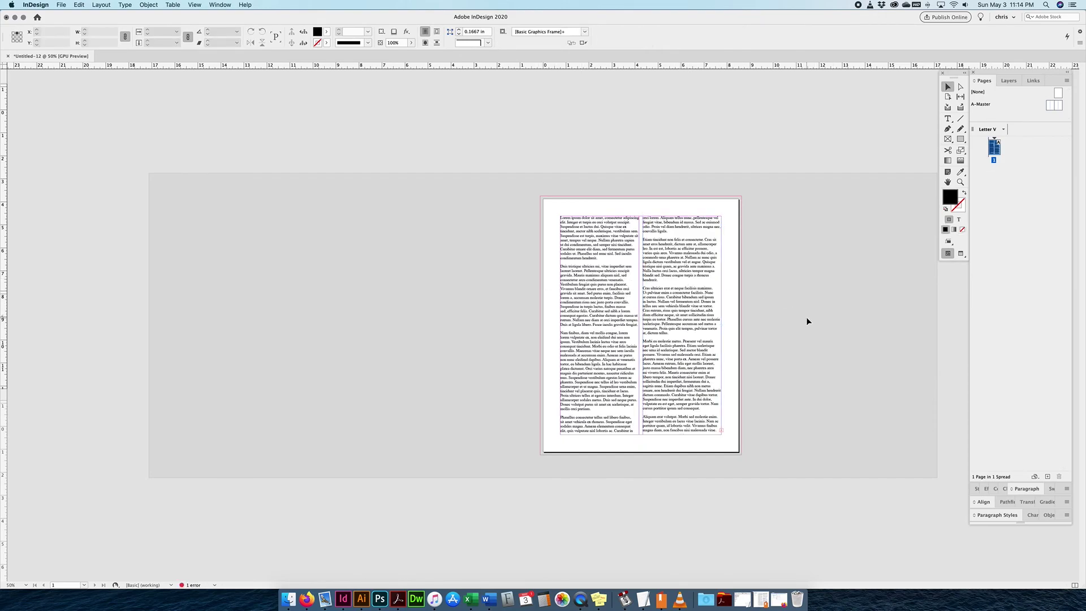
{"action": "key", "text": "super+z"}
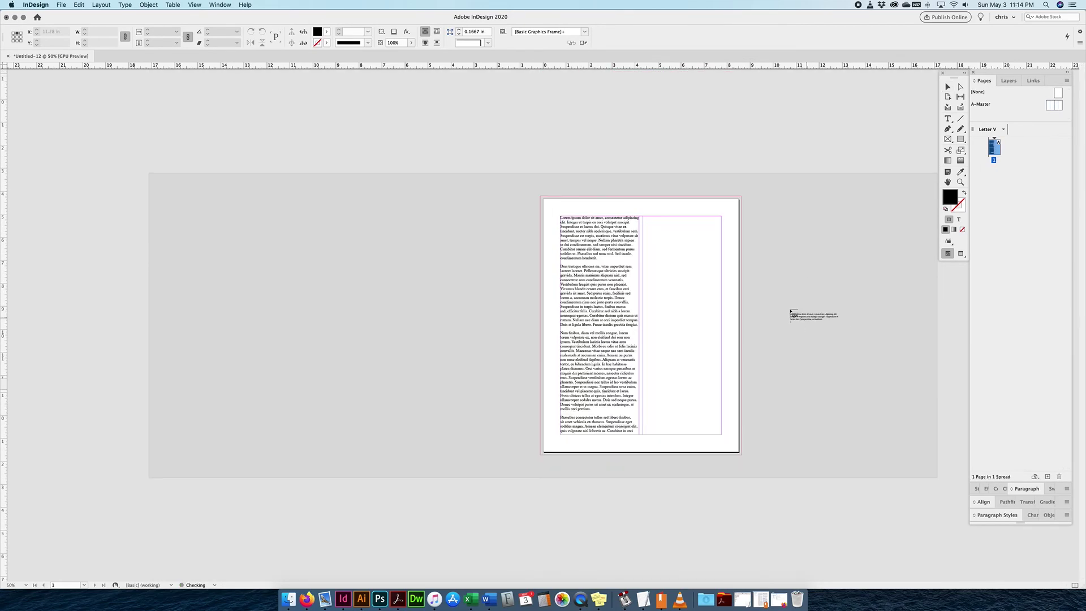
{"action": "key", "text": "super+z"}
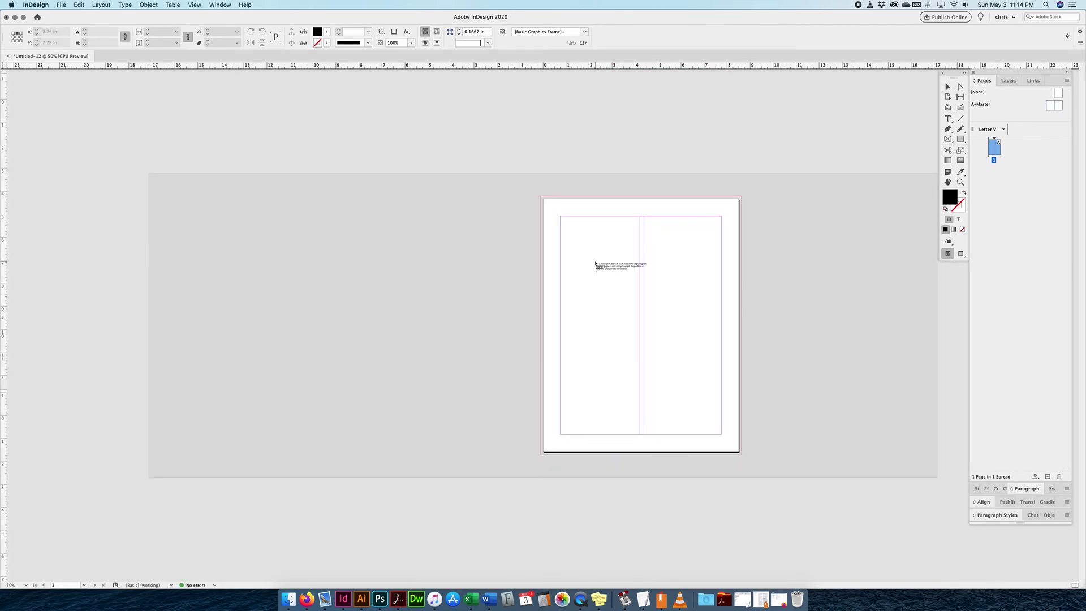
Step: Autoflow the loaded text through the threaded frames from page 1 and review it through the last page
{"action": "left_click", "coordinate": [595, 264], "text": "shift"}
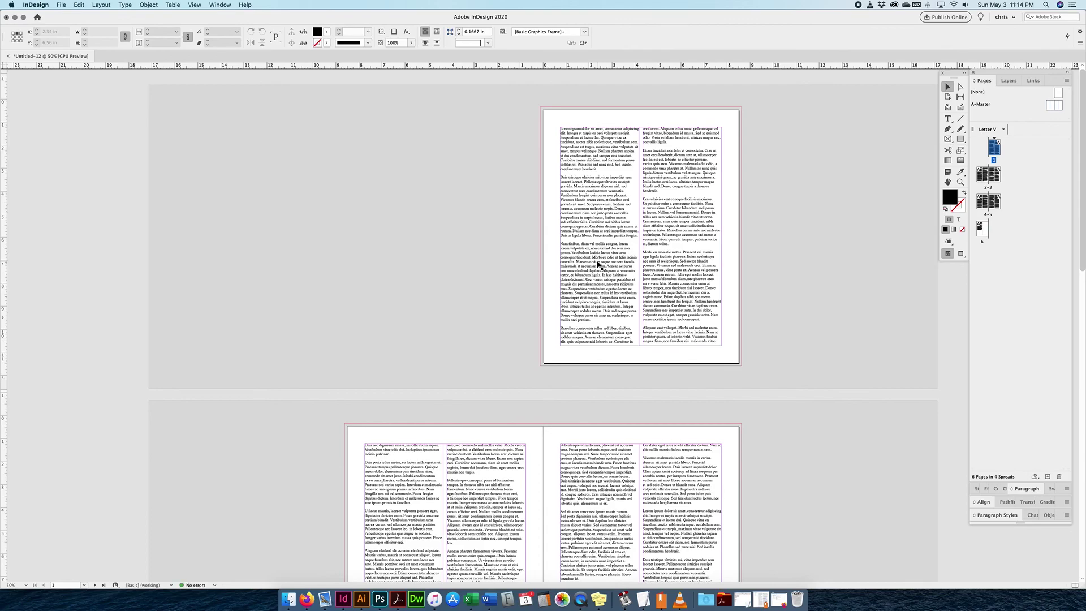
{"action": "scroll", "coordinate": [598, 271], "scroll_direction": "down", "scroll_amount": 5}
{"action": "scroll", "coordinate": [597, 271], "scroll_direction": "down", "scroll_amount": 10}
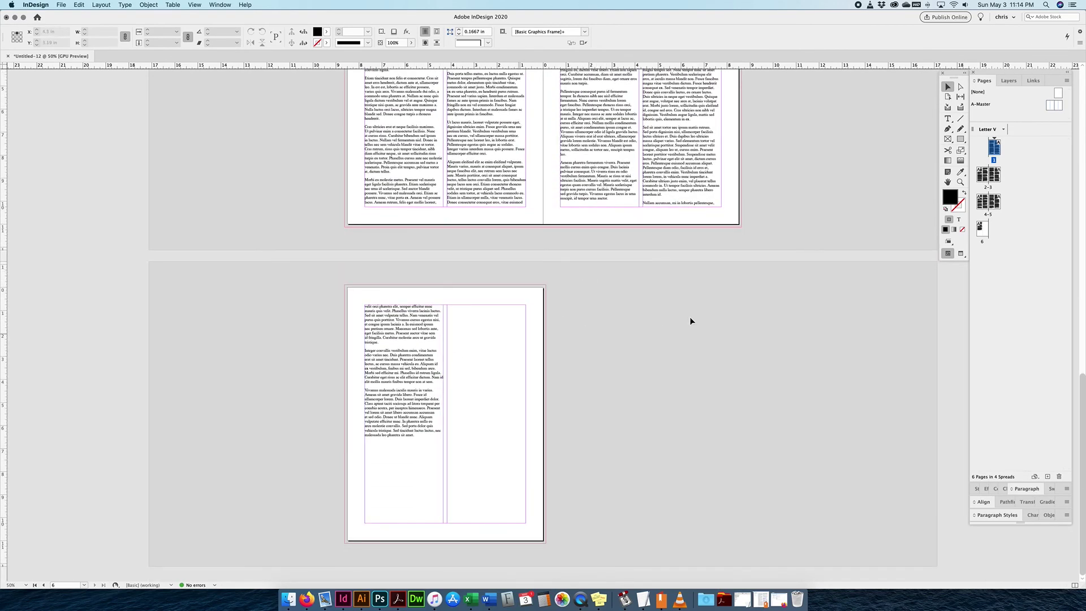
{"action": "scroll", "coordinate": [718, 325], "scroll_direction": "up", "scroll_amount": 15}
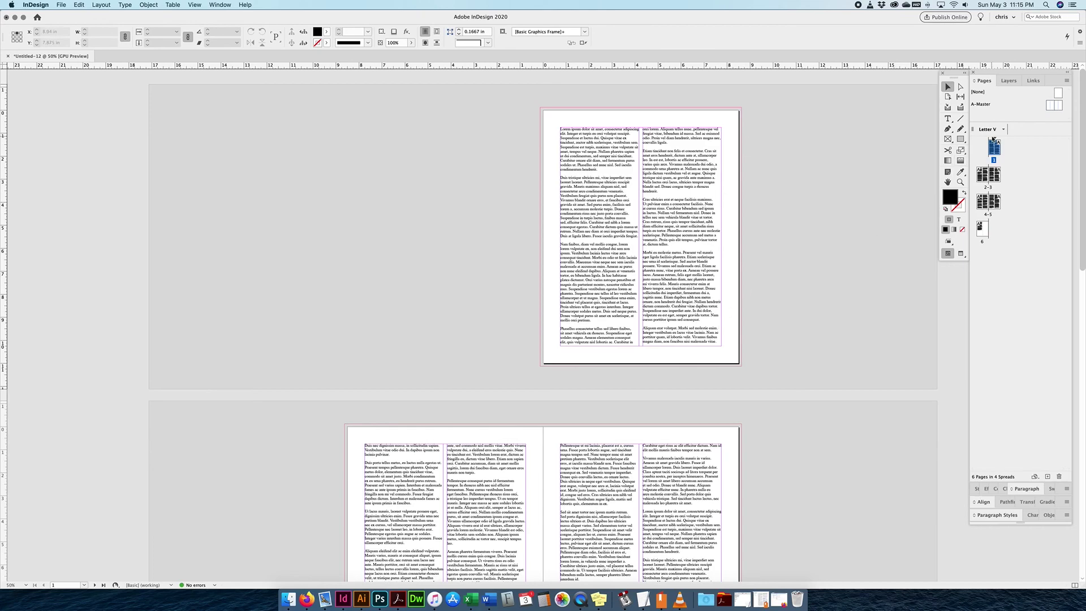
Step: Reopen the A-Master spread and examine the threading of all four column frames by selecting them together
{"action": "double_click", "coordinate": [980, 105]}
{"action": "left_click_drag", "start_coordinate": [339, 219], "coordinate": [745, 382]}
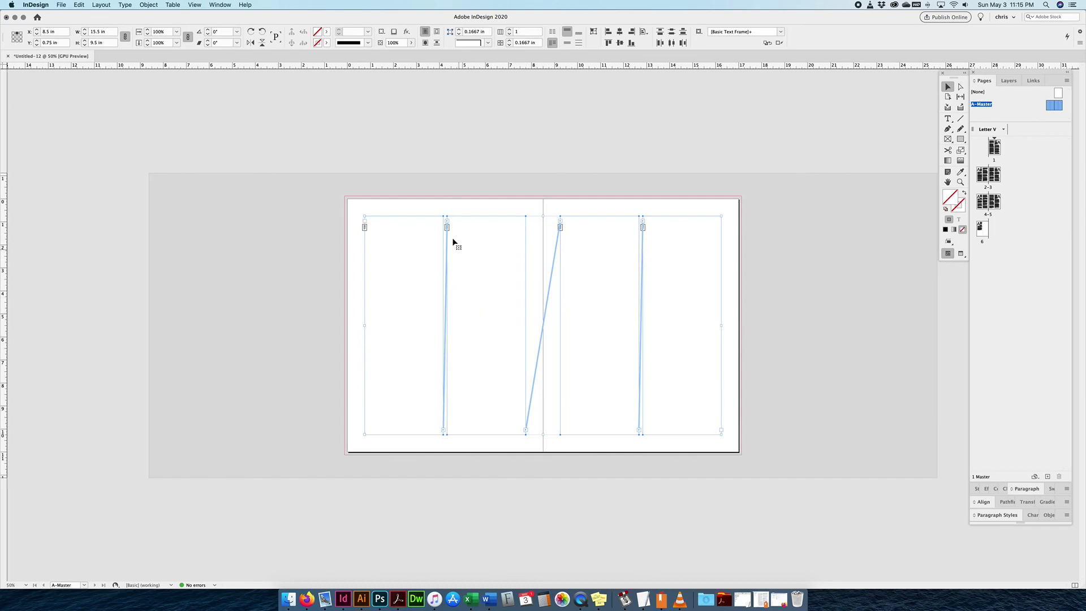
{"action": "left_click", "coordinate": [732, 229]}
{"action": "left_click_drag", "start_coordinate": [733, 229], "coordinate": [343, 335]}
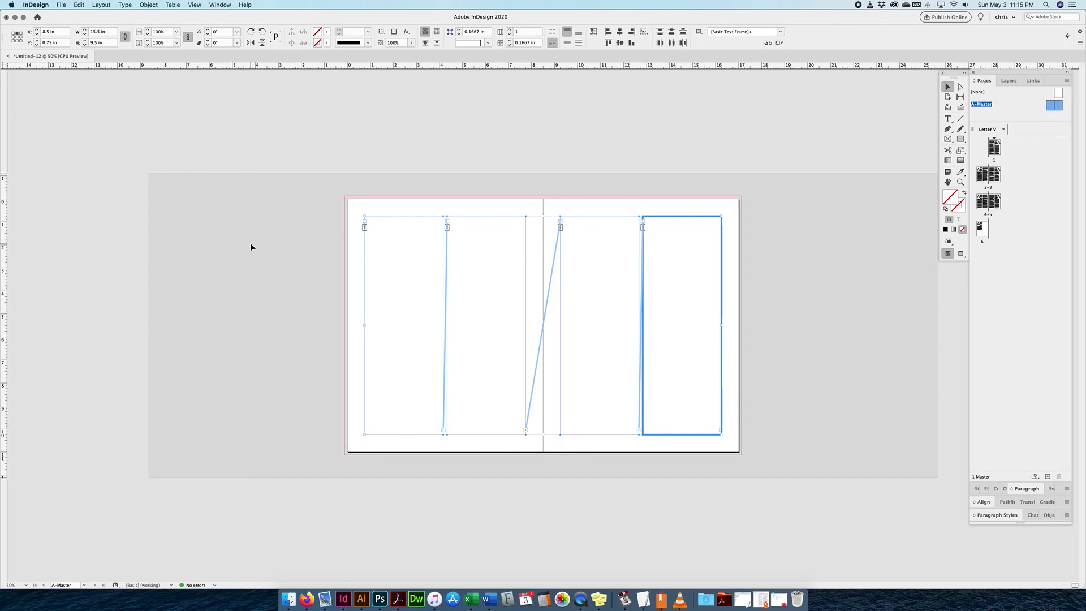
{"action": "left_click", "coordinate": [330, 242]}
Step: Inspect the primary text flow markers on the first-column frames of both A-Master pages
{"action": "key", "text": "super+equal"}
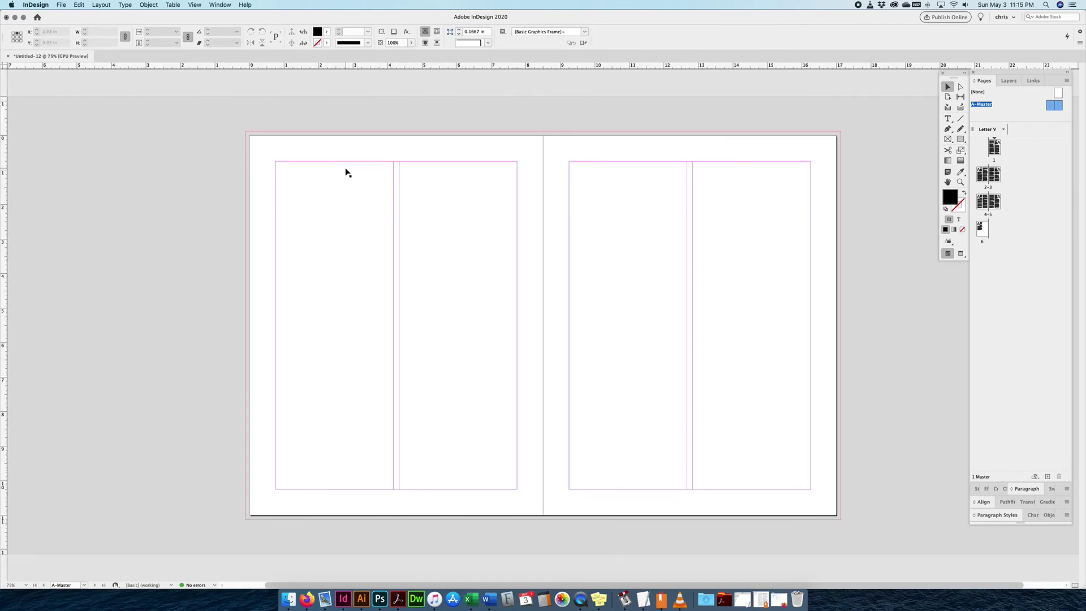
{"action": "left_click", "coordinate": [279, 179]}
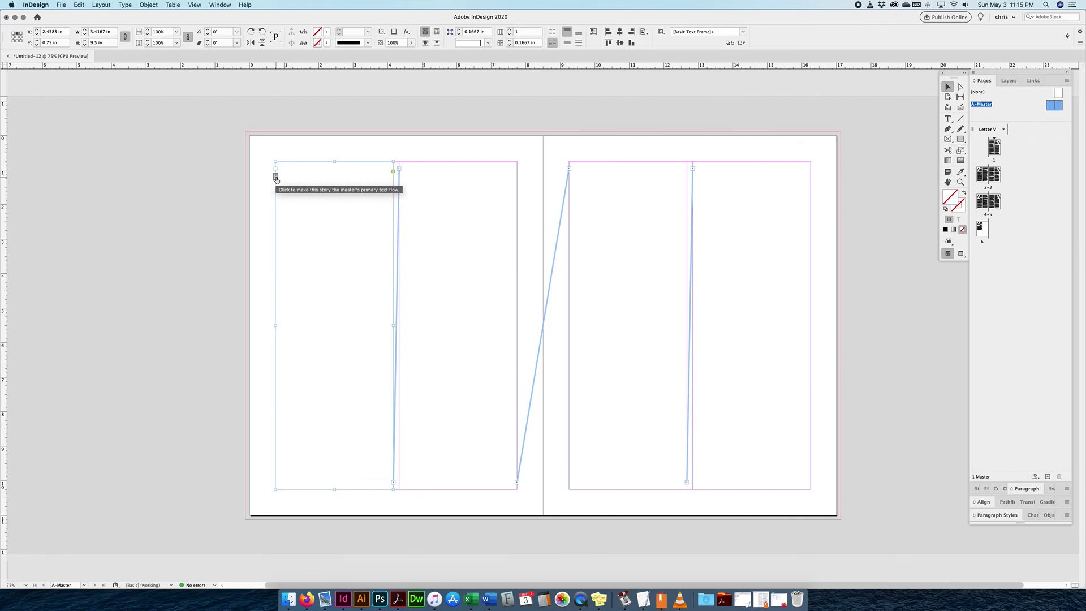
{"action": "left_click", "coordinate": [574, 176]}
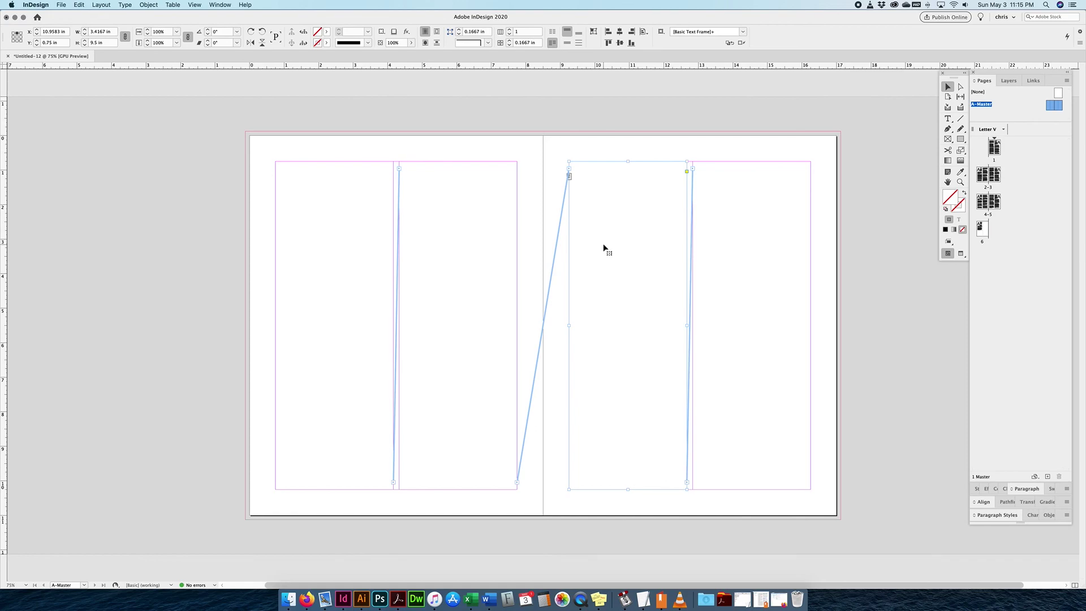